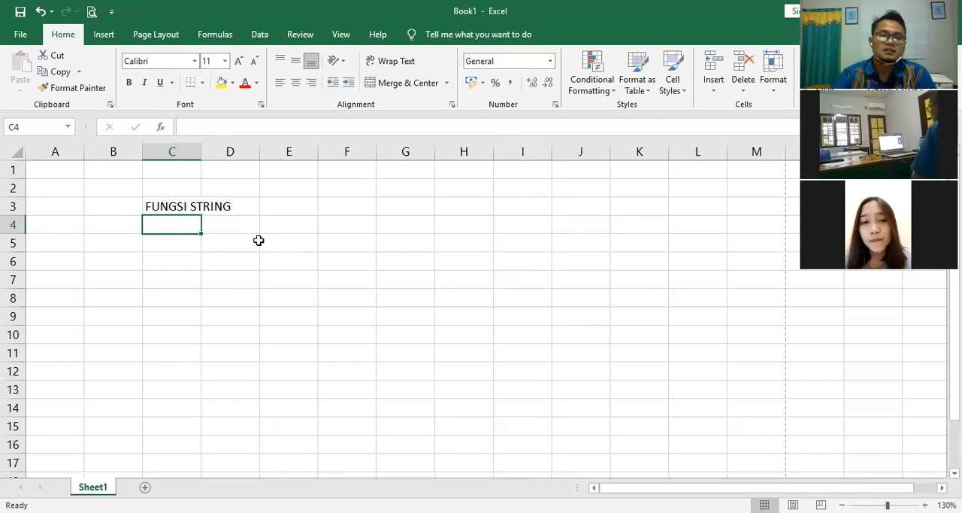
left_click(418, 341)
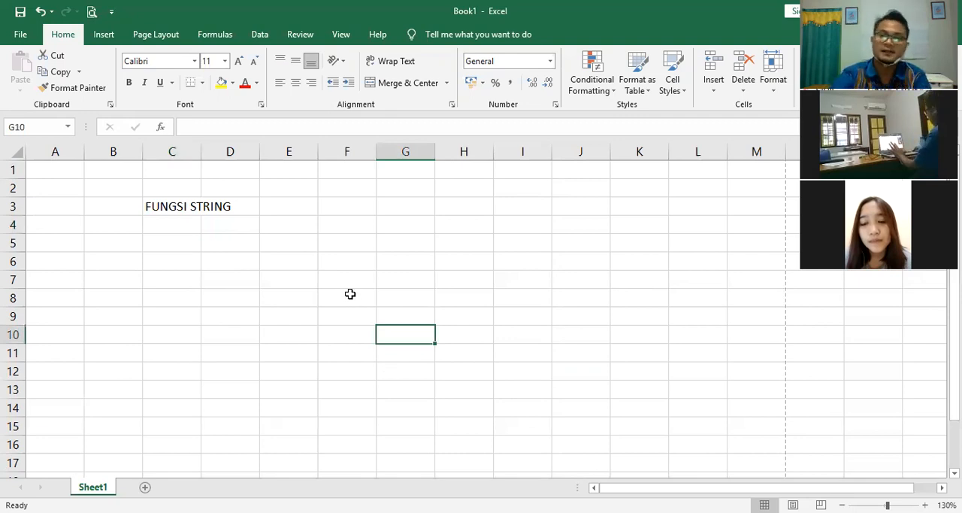
left_click(241, 279)
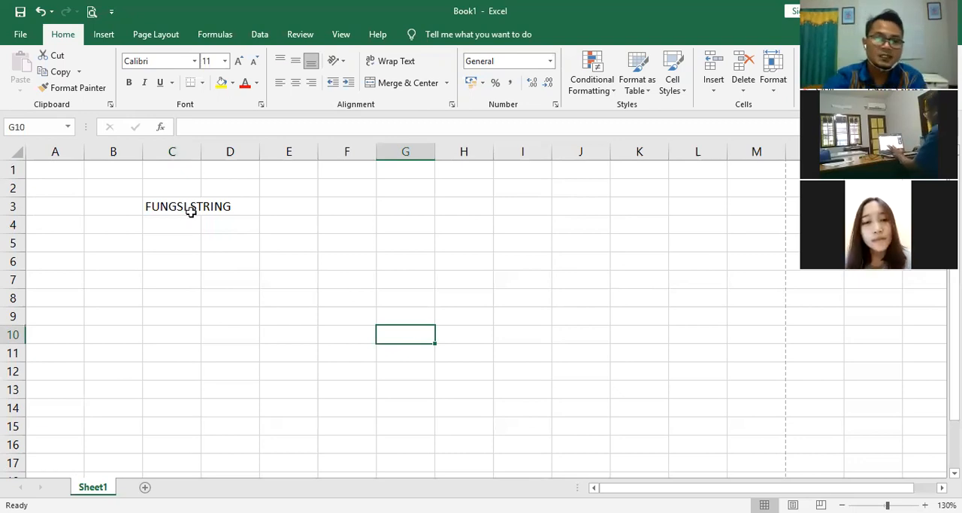
Step: Enter the function labels LEFT in cell D4 and RIGHT in cell D8
left_click(215, 224)
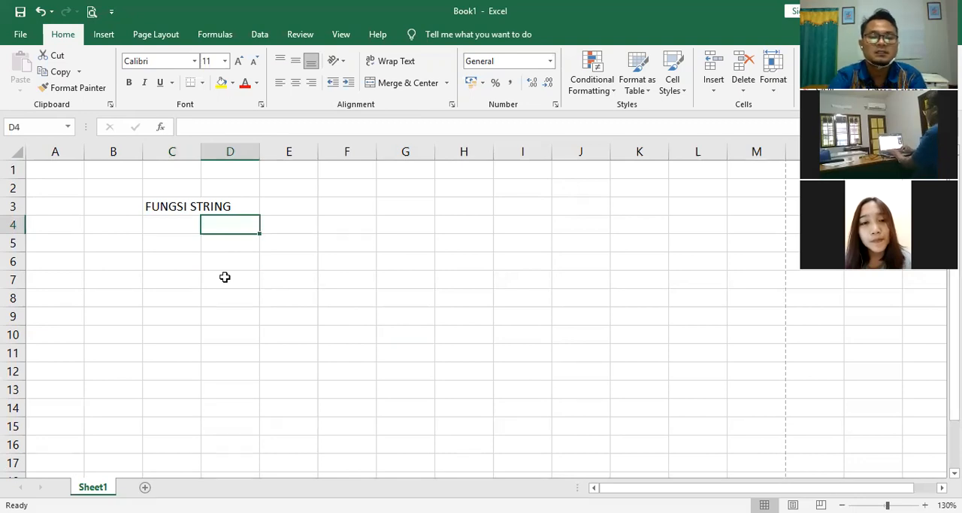
type("LEFT")
key("Return")
key("Return")
key("Down")
key("Down")
key("Up")
key("Down")
type("RIGH")
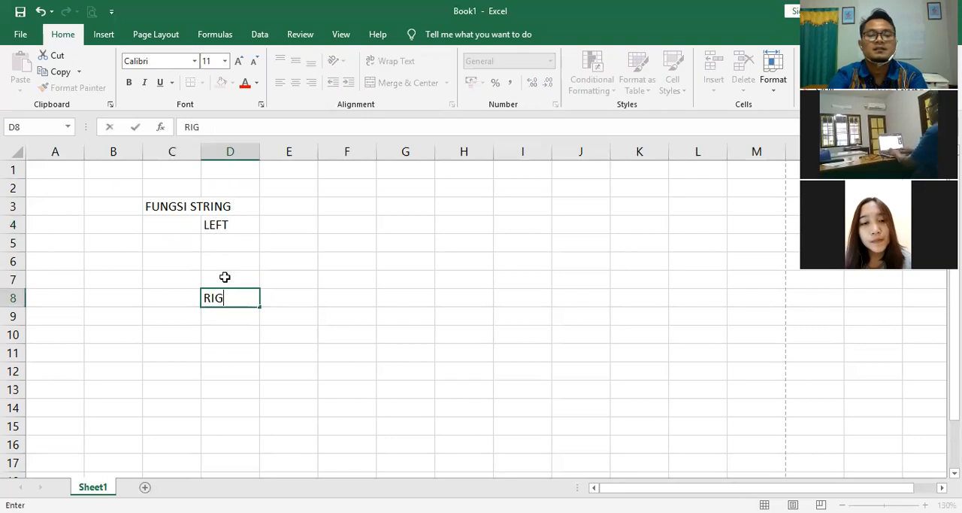
key("BackSpace")
type("HT")
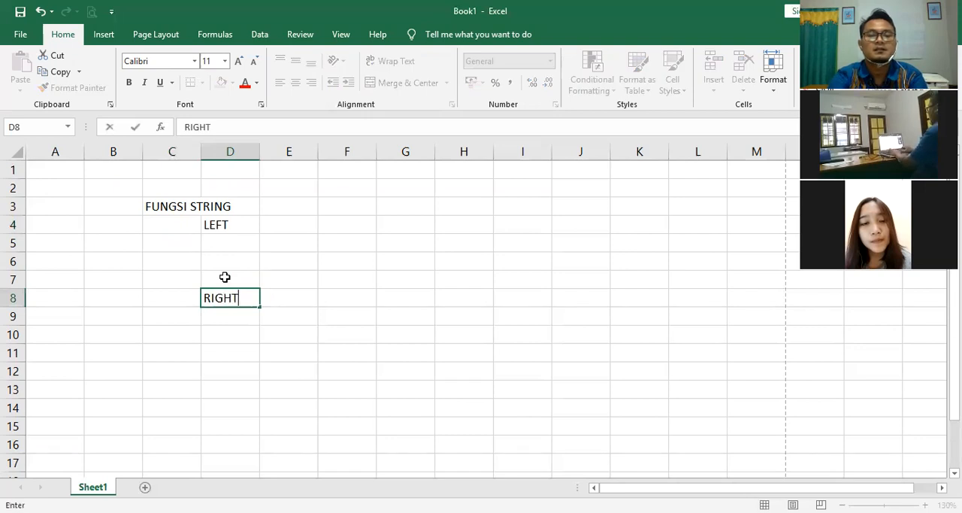
key("Return")
key("Return")
key("Return")
key("Return")
Step: Enter the function label MID in cell D12
type("MID")
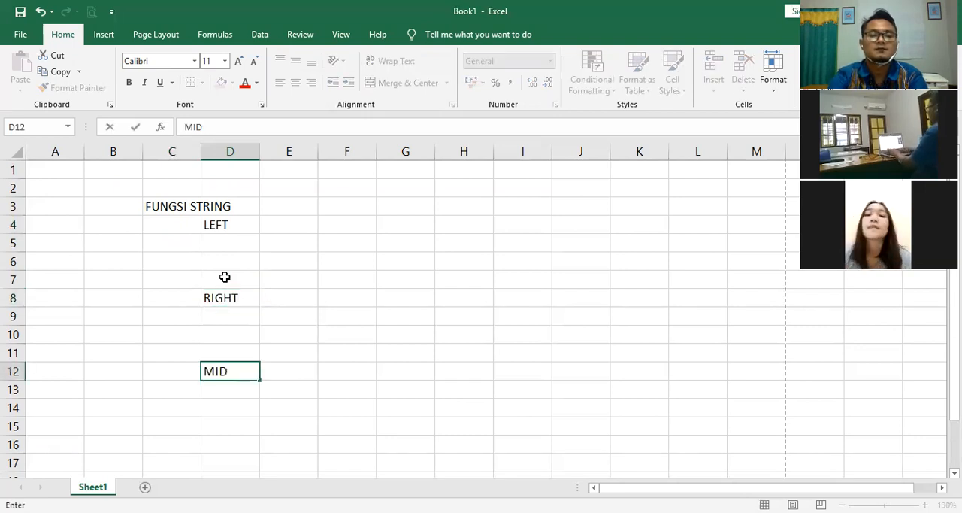
left_click(225, 277)
Step: Enter the syntax =LEFT(SEL ACUAN; JUMLAH KARAKTER) as literal text in cell E4, beside the LEFT label
key("Up")
key("Up")
key("Up")
key("Right")
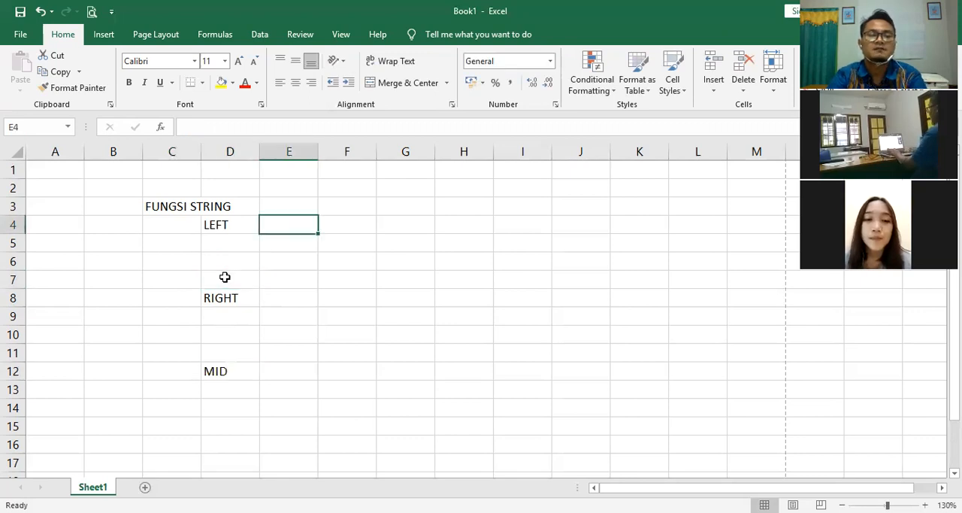
key("Down")
key("Up")
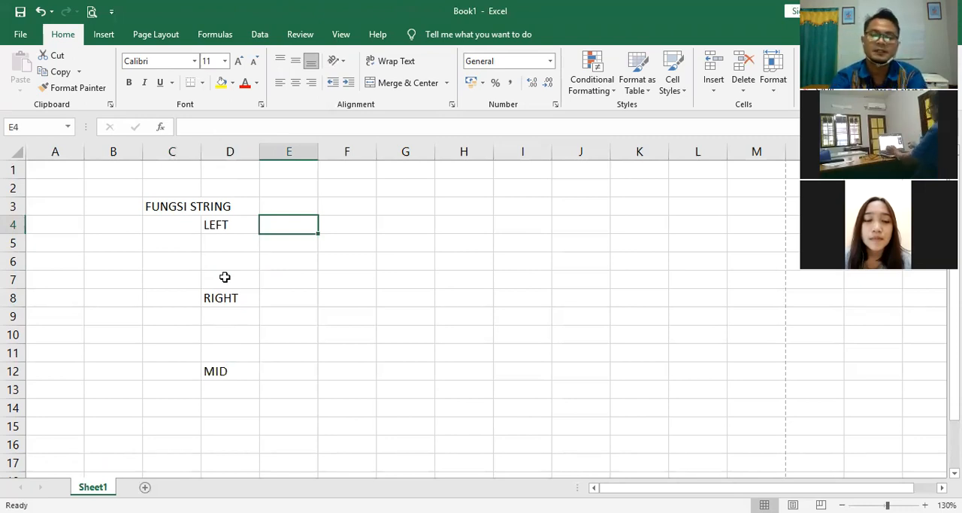
type("'=L")
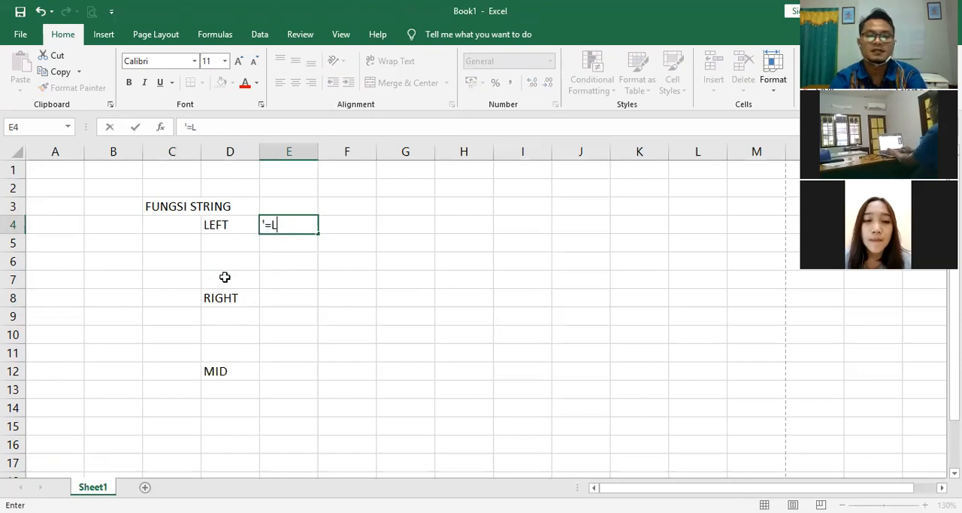
type("EFT(SEL ACUAN")
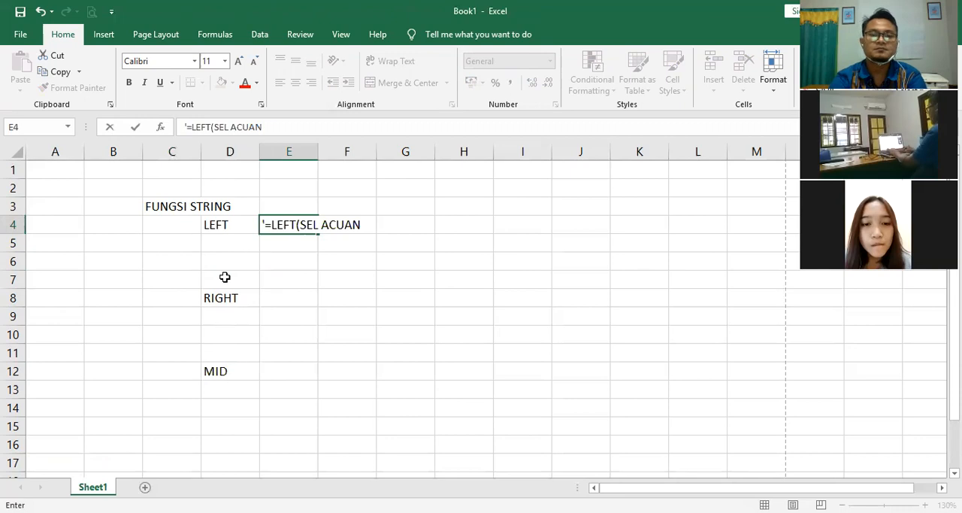
type("; JUMLA")
key("BackSpace")
key("BackSpace")
type("MLAH KARAKTER")
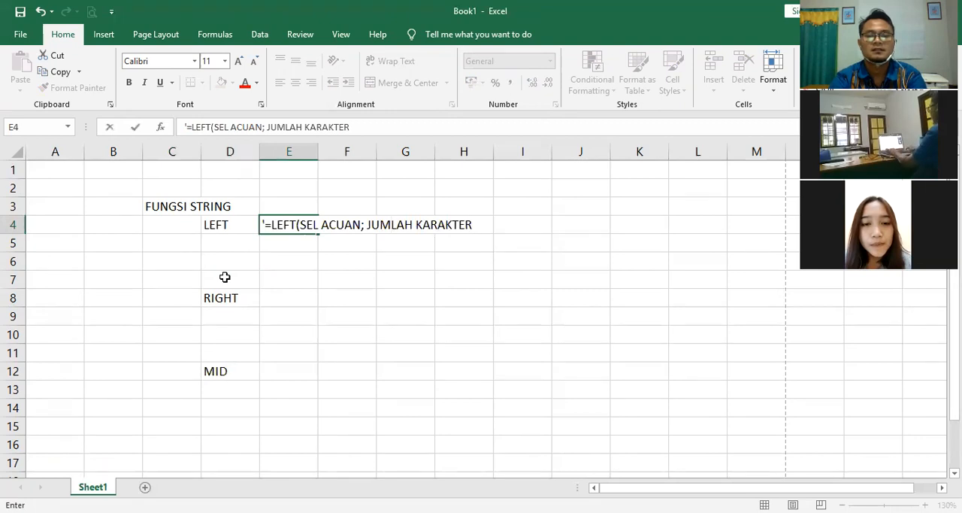
type(")")
key("Return")
Step: Copy the LEFT syntax text from cell E4 into cell E8, beside the RIGHT label
key("Up")
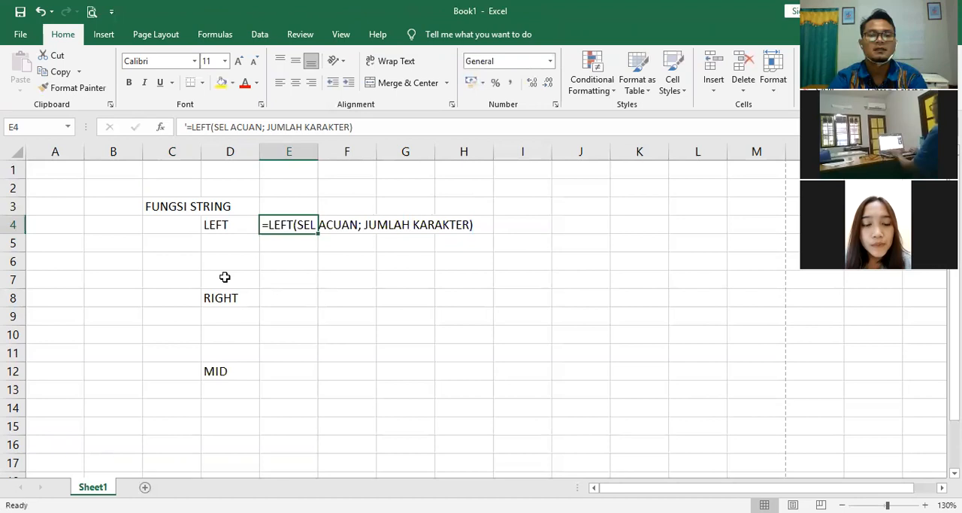
key("ctrl+c")
key("Down")
key("Down")
key("Down")
key("Down")
key("ctrl+v")
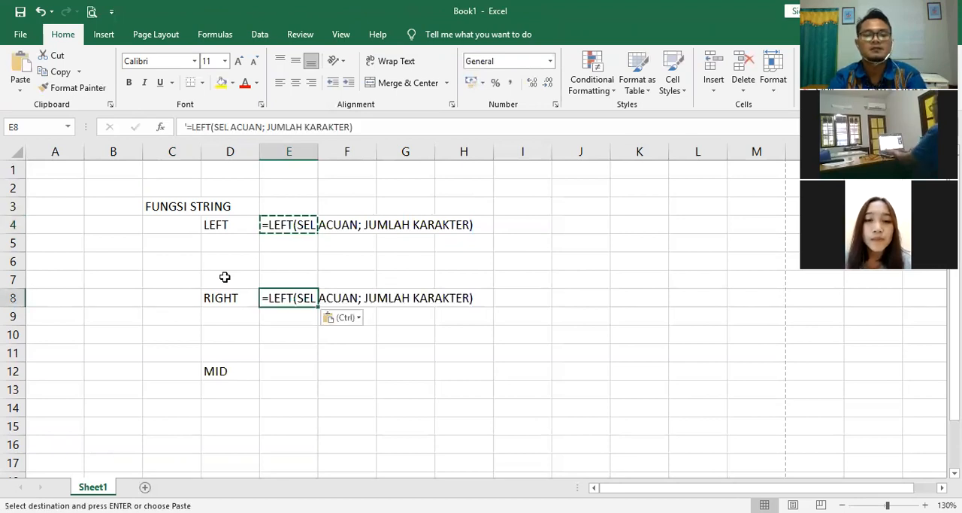
Step: Replace the function name LEFT with RIGHT in the syntax text of cell E8
key("F2")
key("Left")
key("Left")
key("Left")
key("Left")
key("Left")
key("Left")
key("Left")
key("Left")
key("Left")
key("Left")
key("Left")
key("Left")
key("Left")
key("Left")
key("Left")
key("Left")
key("Left")
key("Left")
key("Left")
key("Left")
key("Left")
key("Left")
key("Left")
key("Left")
key("Left")
key("Left")
key("Left")
key("Left")
key("shift+Left")
key("shift+Left")
key("shift+Left")
key("shift+Left")
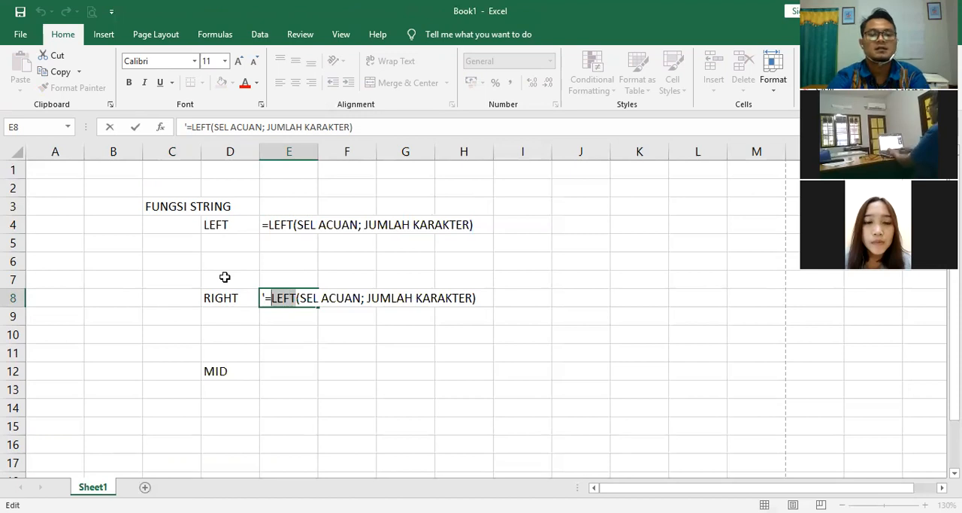
type("RIH")
key("BackSpace")
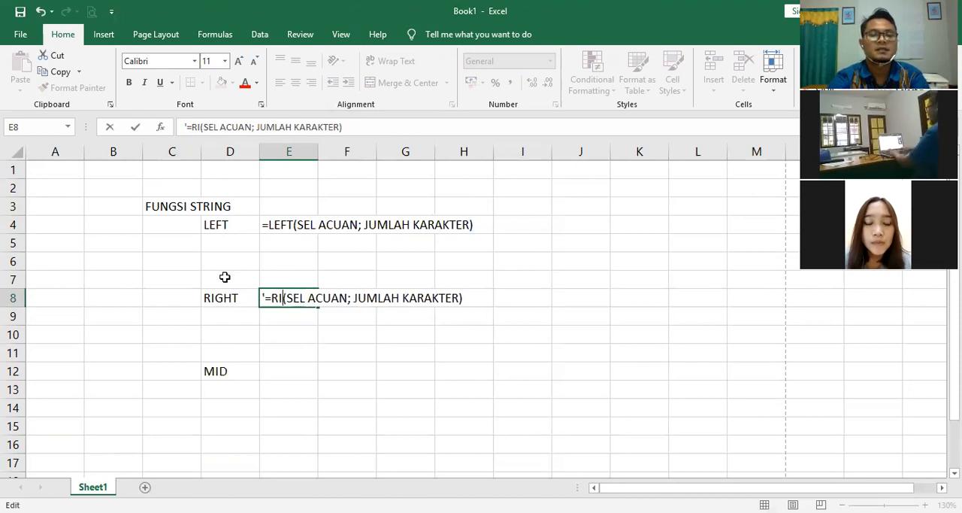
type("GHT")
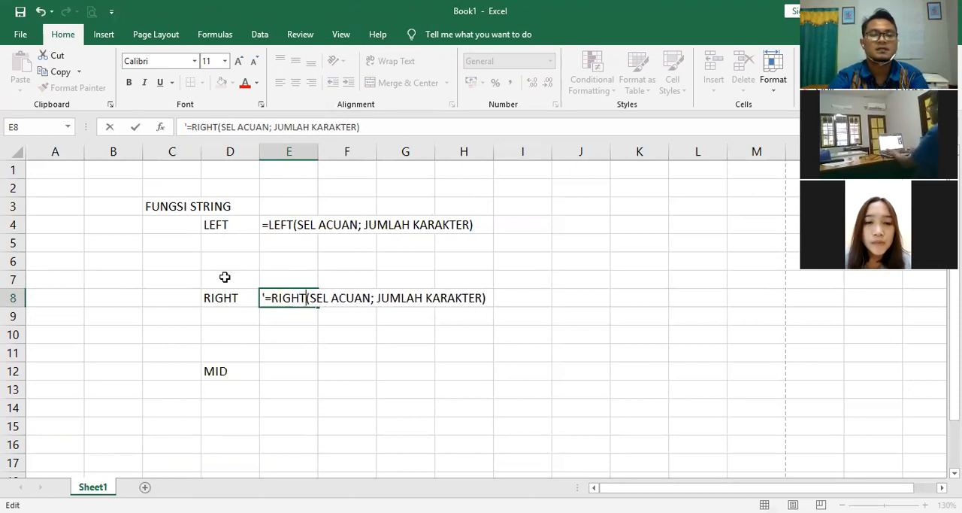
key("Return")
Step: Copy the RIGHT syntax text from cell E8 into cell E12, beside the MID label
key("Up")
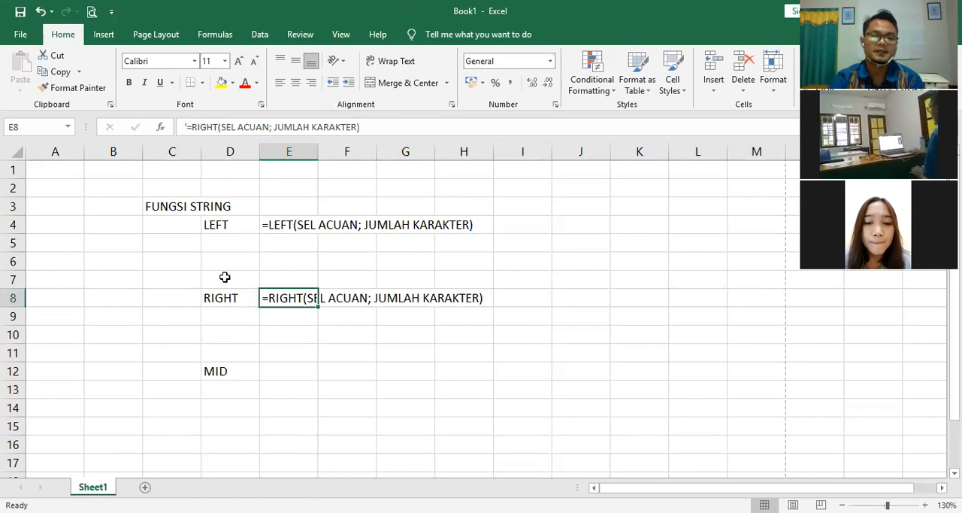
key("Down")
key("Down")
key("Down")
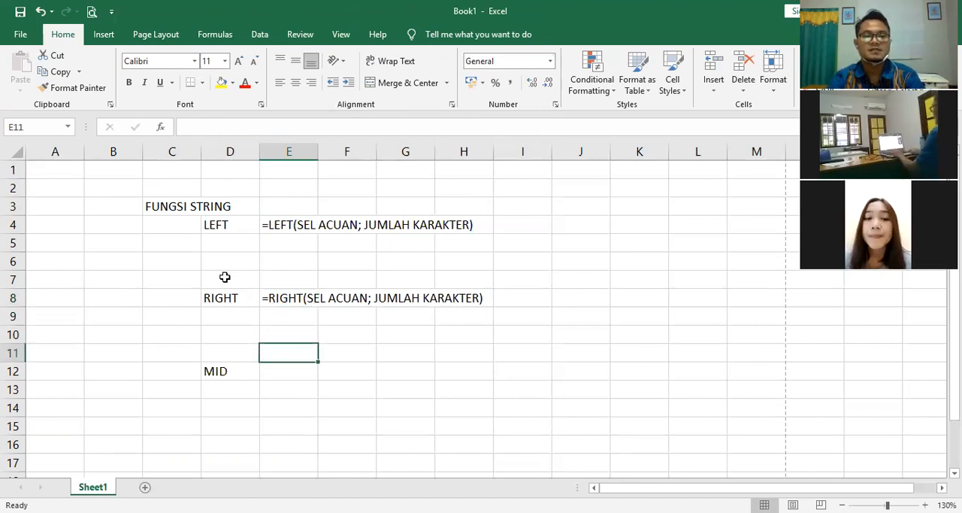
key("Down")
key("Up")
key("Up")
key("Up")
key("Up")
key("ctrl+c")
key("Down")
key("Down")
key("Down")
key("Down")
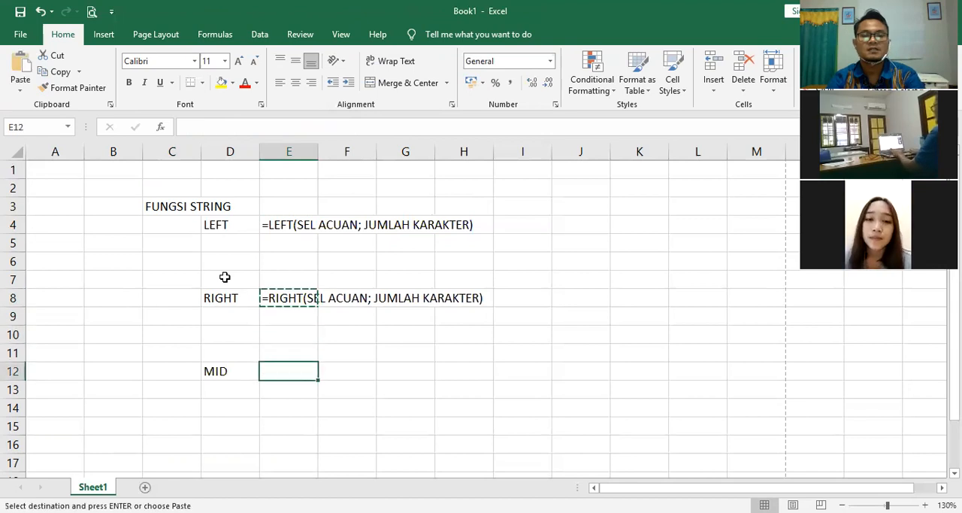
key("ctrl+v")
Step: Replace the function name RIGHT with MID in the syntax text of cell E12
key("F2")
key("Left")
key("Left")
key("Left")
key("Left")
key("Left")
key("Left")
key("Left")
key("Left")
key("Left")
key("Left")
key("Left")
key("Left")
key("Left")
key("Left")
key("Left")
key("Left")
key("Left")
key("Left")
key("Left")
key("Left")
key("shift+Left")
key("shift+Left")
key("shift+Left")
key("shift+Left")
key("shift+Left")
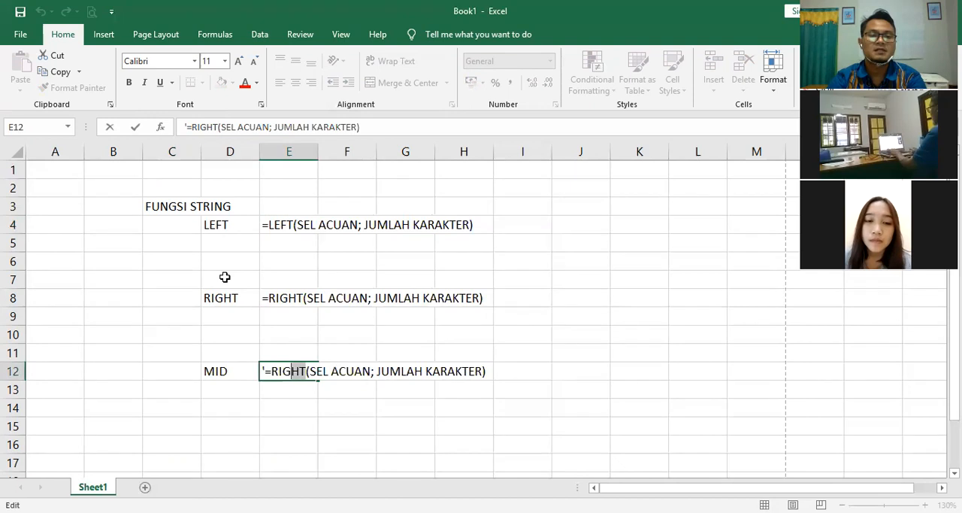
type("MID")
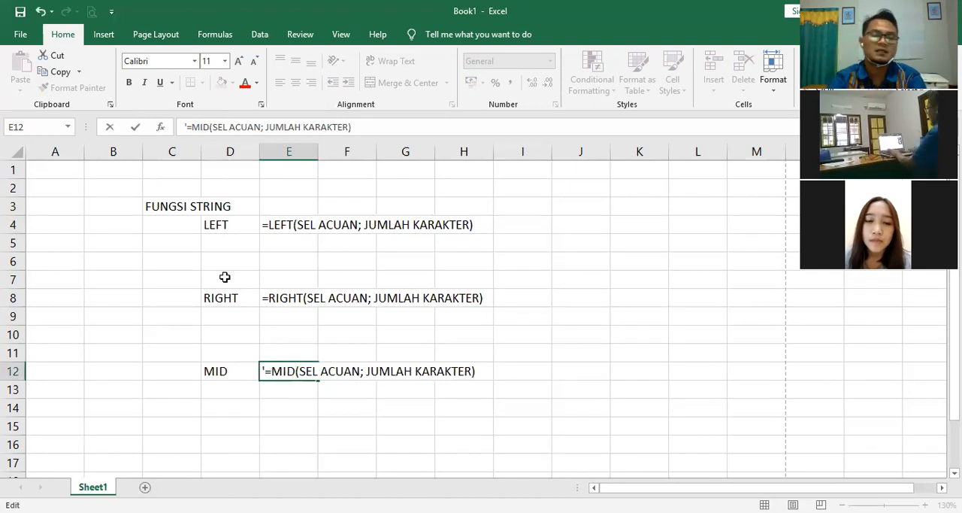
Step: Insert the argument "INDEX KARAKTET;" between SEL ACUAN; and JUMLAH KARAKTER in the MID syntax text of cell E12
key("Right")
key("Right")
key("Right")
key("Right")
key("Right")
key("Right")
key("Right")
key("Right")
key("Right")
key("Right")
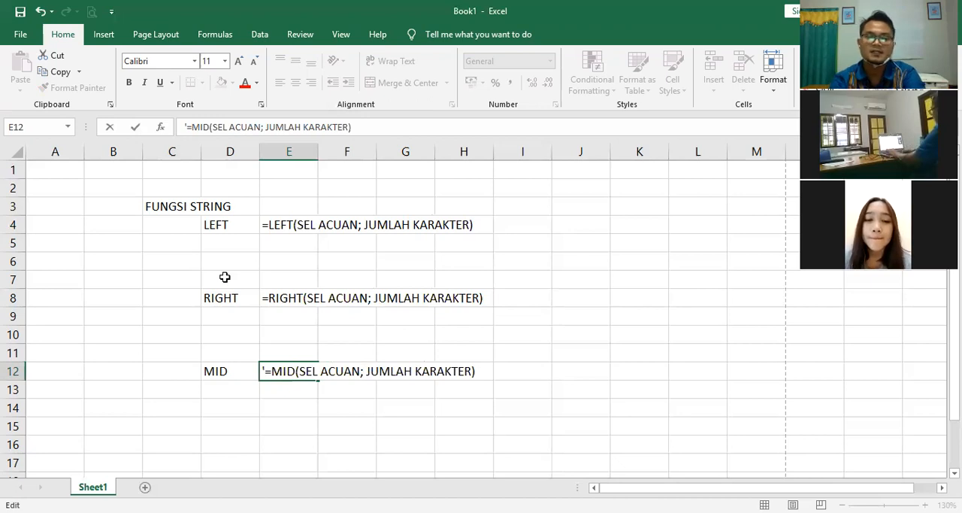
type("I")
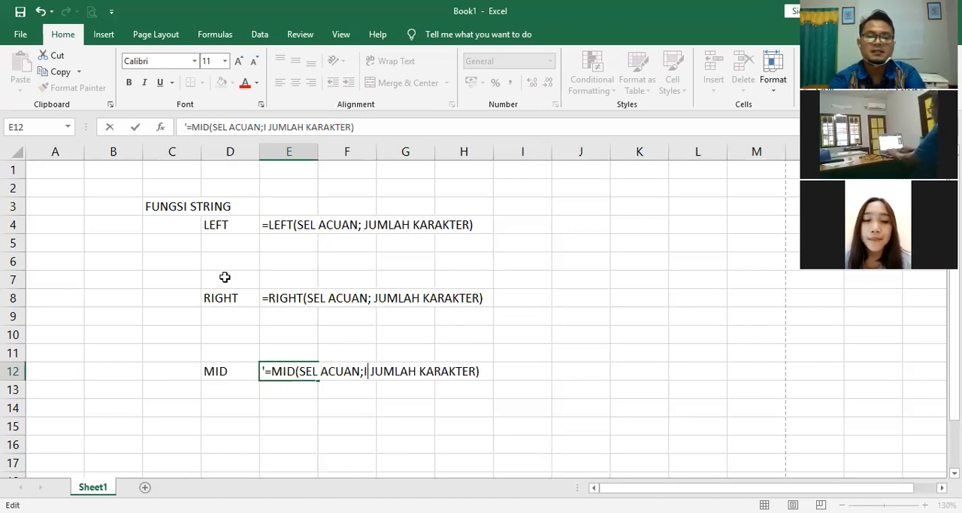
type("NDEC")
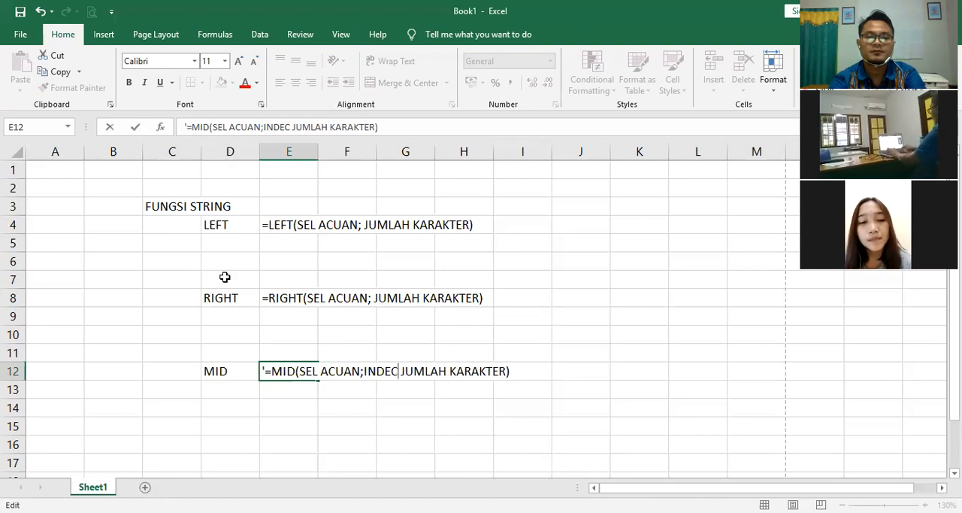
key("BackSpace")
type("X ")
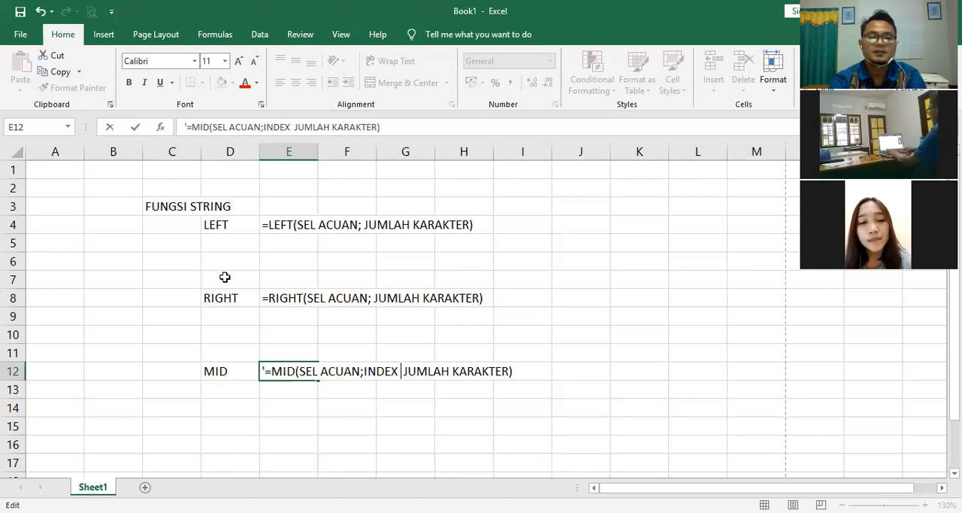
type("A")
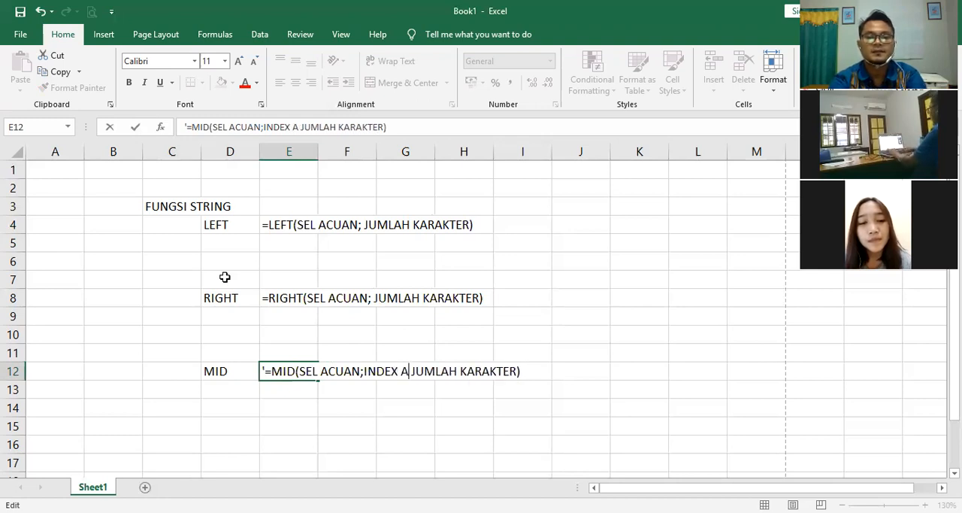
key("BackSpace")
key("BackSpace")
type("K")
type("ARAKTET")
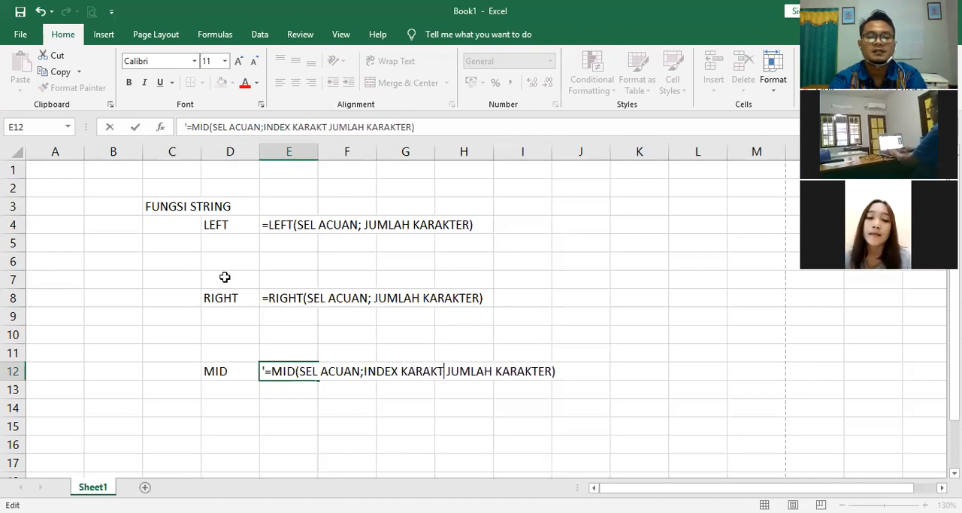
type(";")
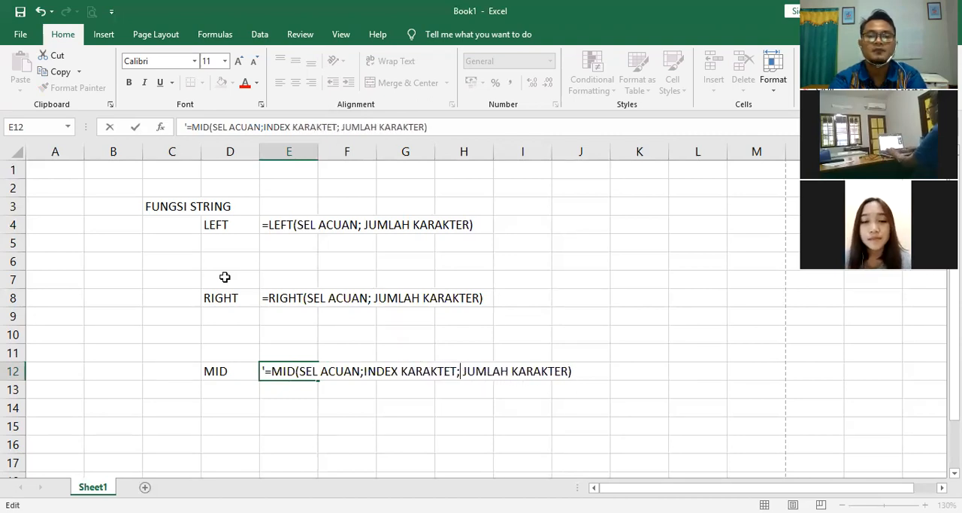
key("Return")
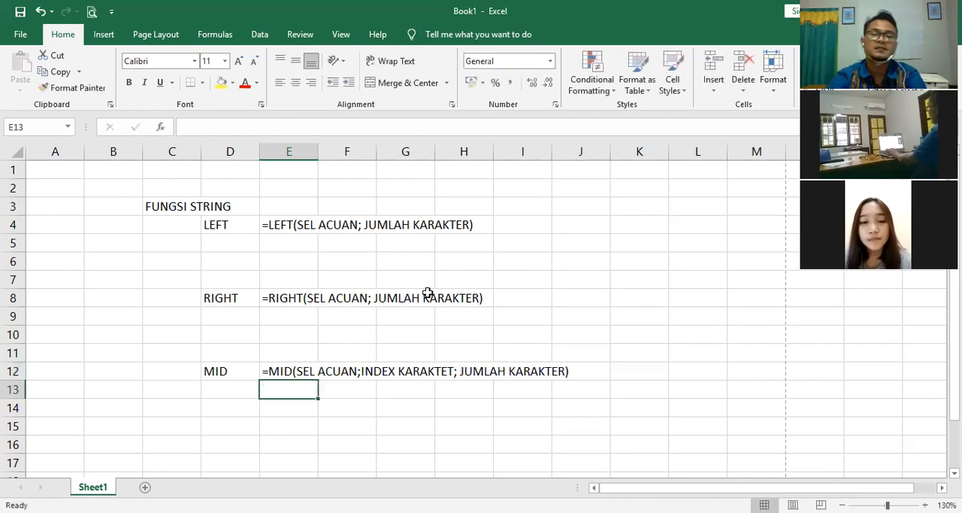
Step: Enter the sample string AB1234UH in cell J3
left_click(548, 319)
left_click(613, 384)
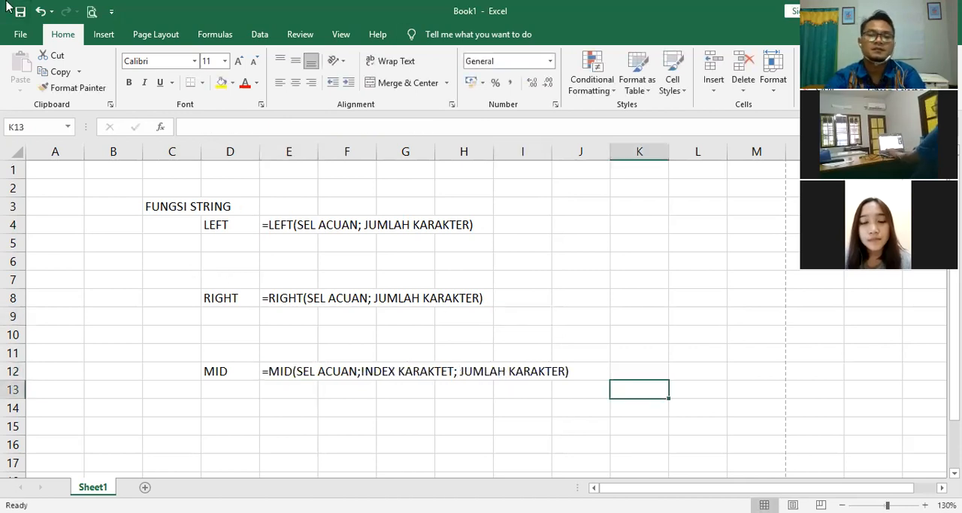
left_click(591, 207)
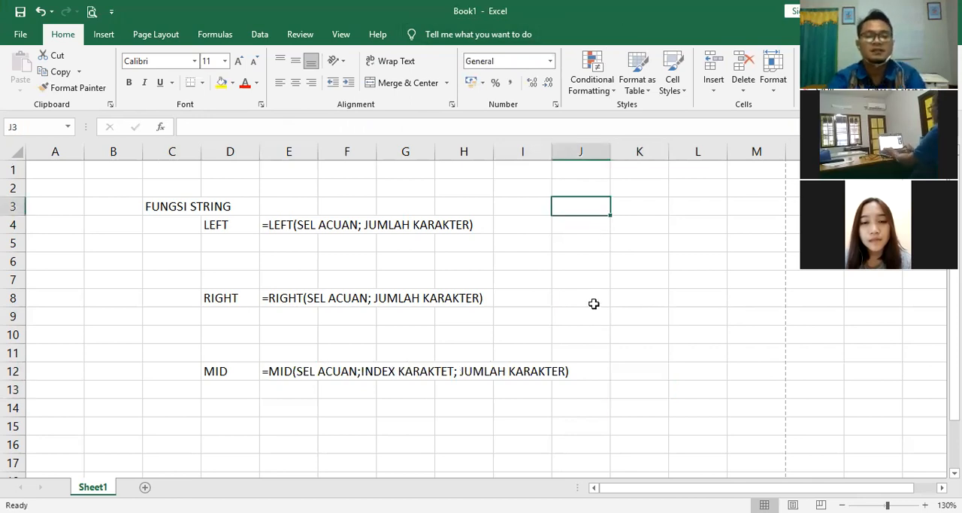
type("AB")
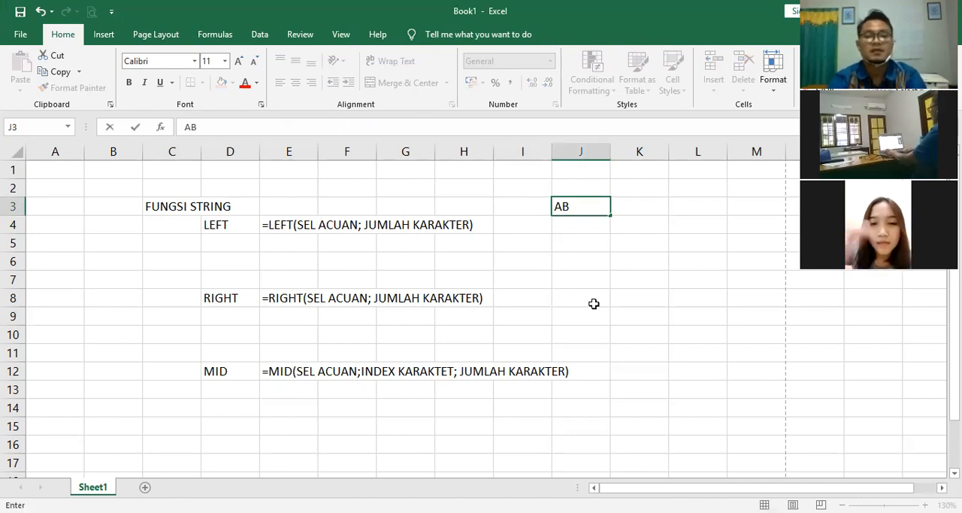
type("1234UH")
key("Return")
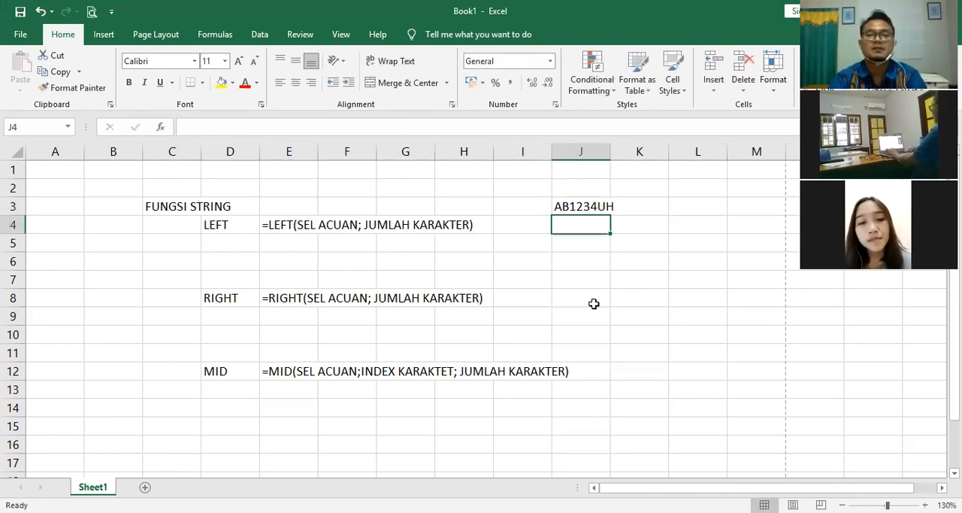
key("Up")
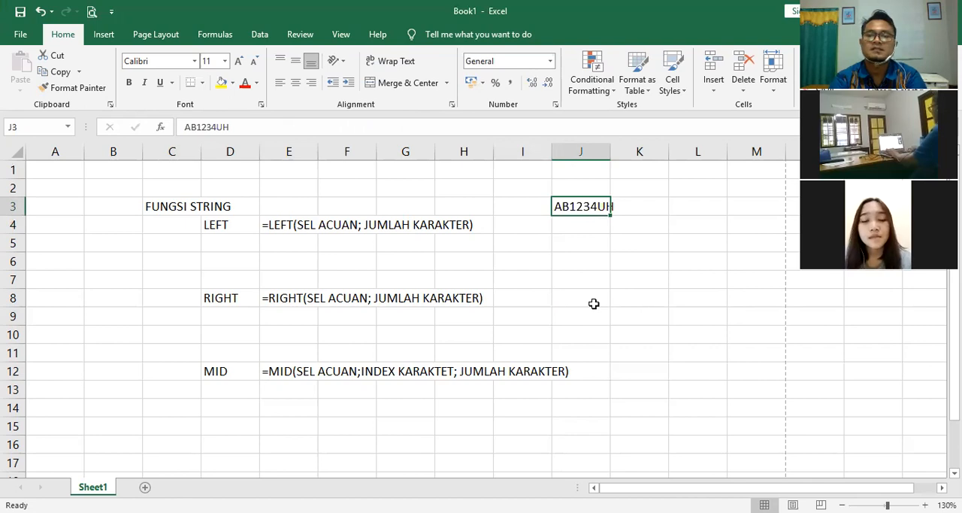
key("Down")
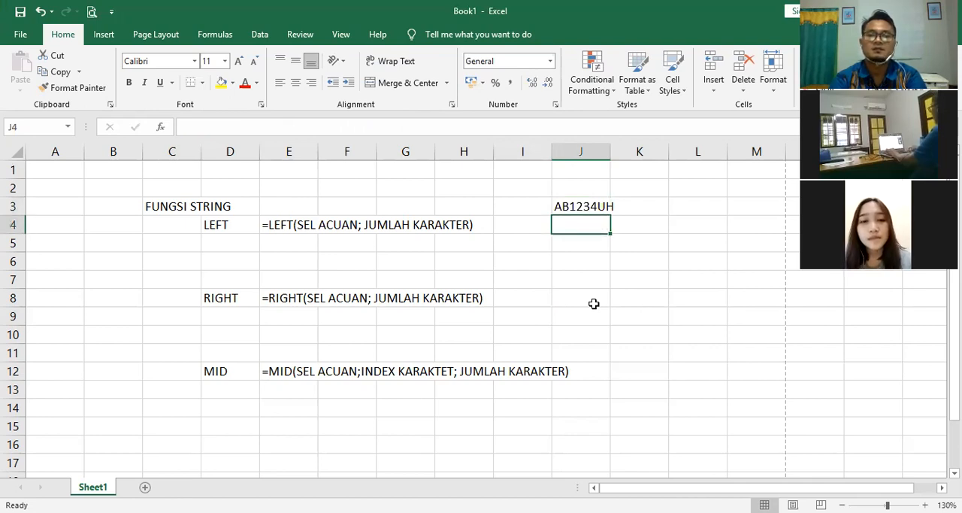
Step: Enter the sample string BG2234HJ in cell J4, below the first sample string
key("Up")
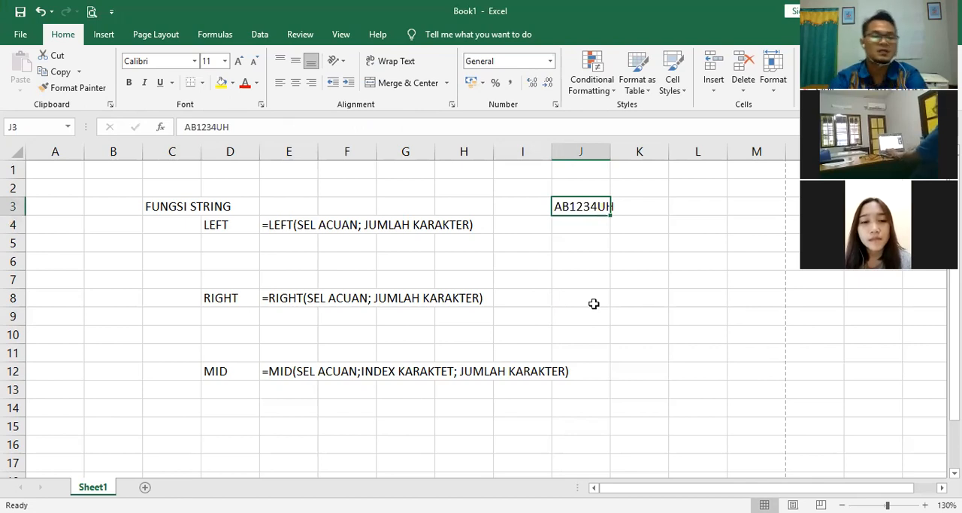
key("Down")
type("BG")
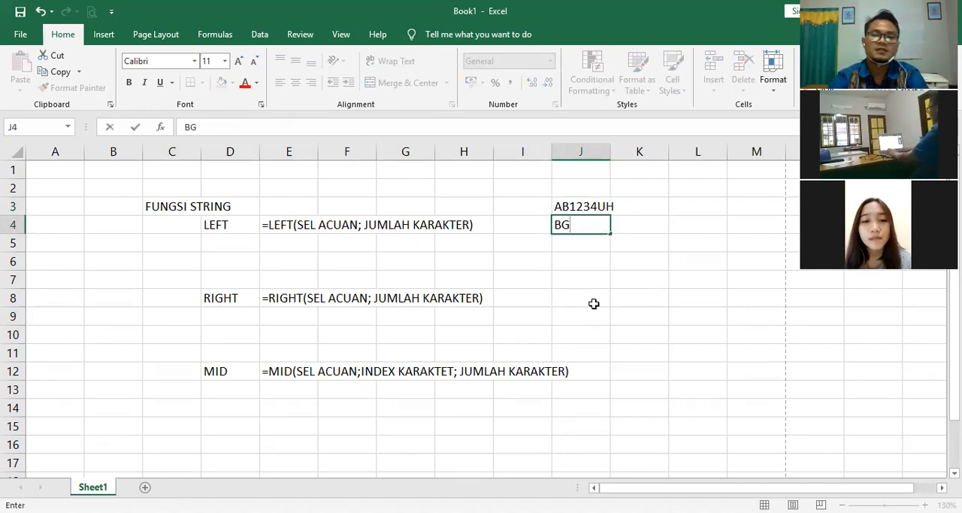
type("2234")
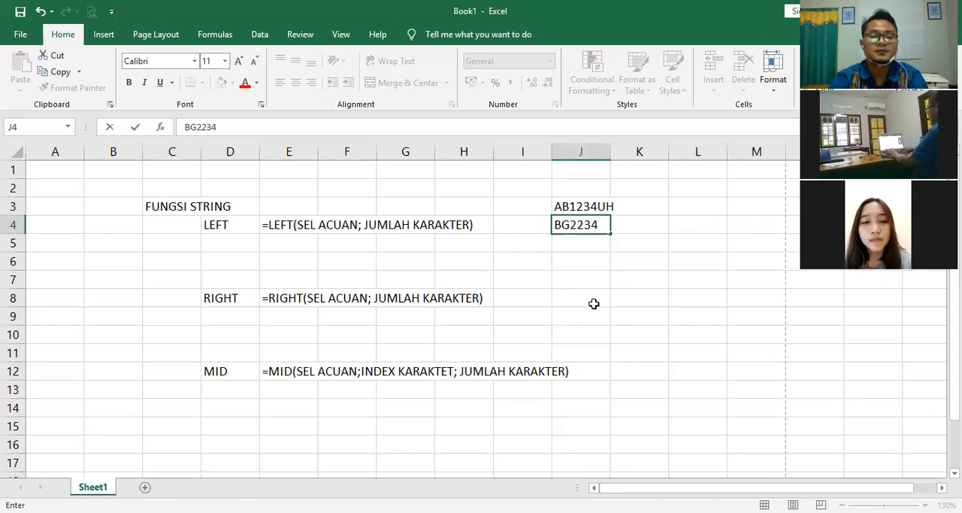
type("HJ")
key("Return")
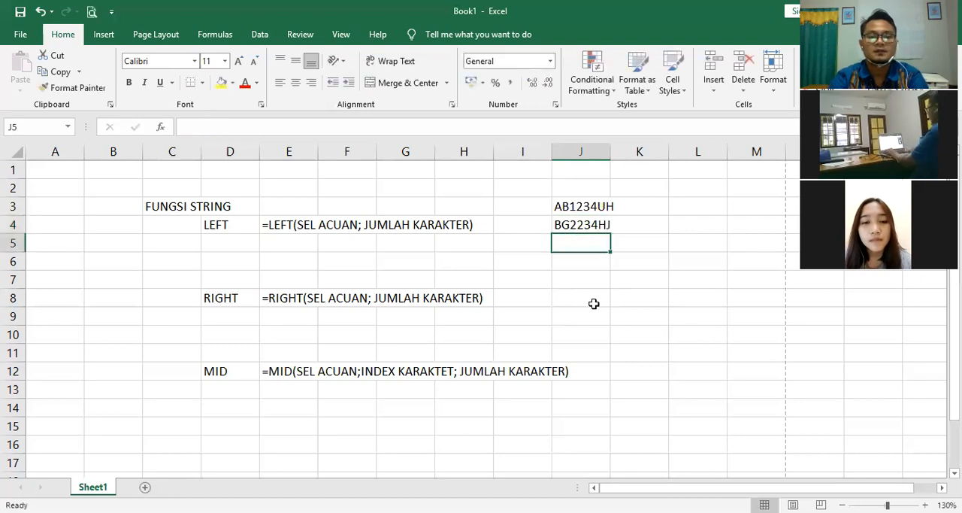
Step: Enter the sample string AD1324JK in cell J5
type("AD")
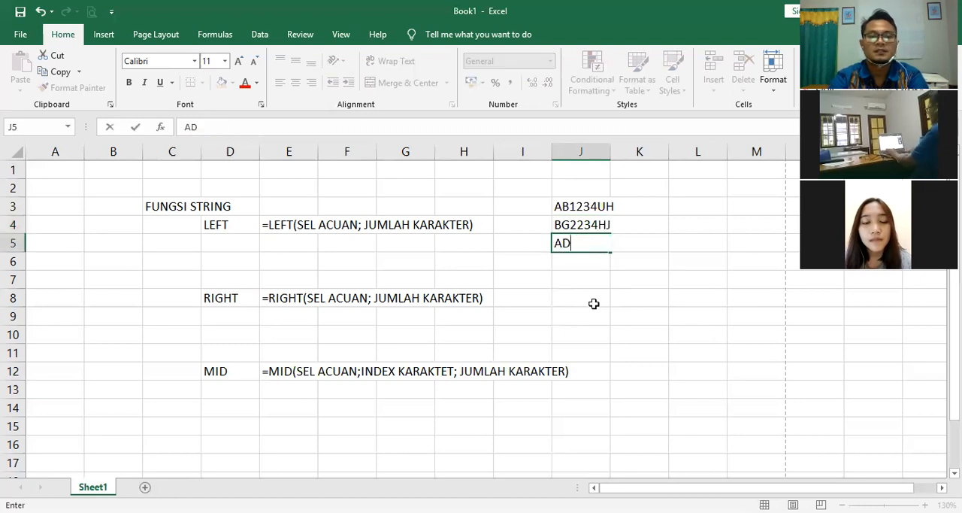
type("324")
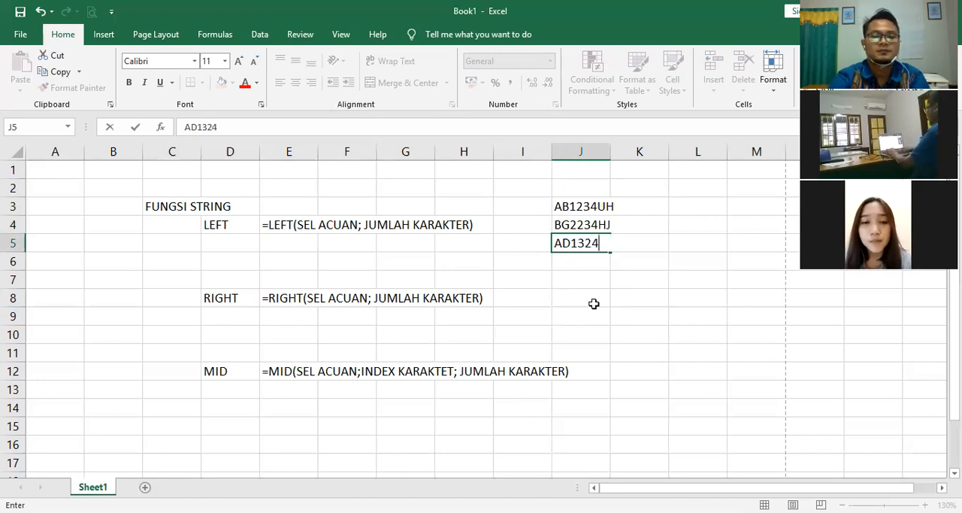
type("JK")
key("Return")
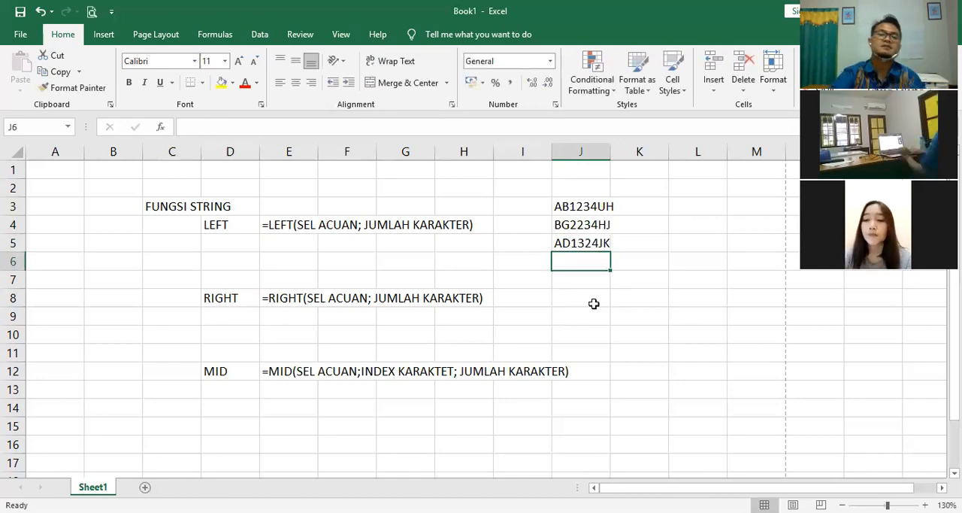
key("Up")
key("Up")
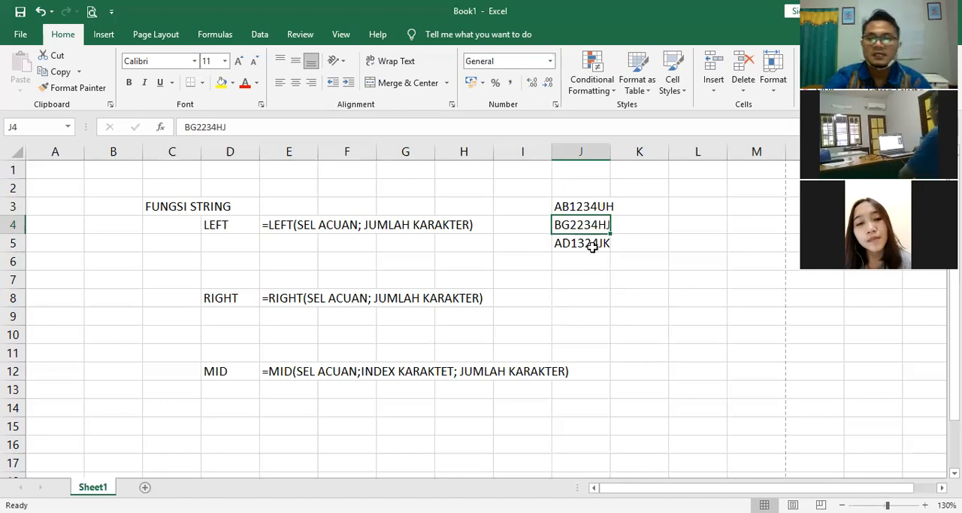
left_click(573, 208)
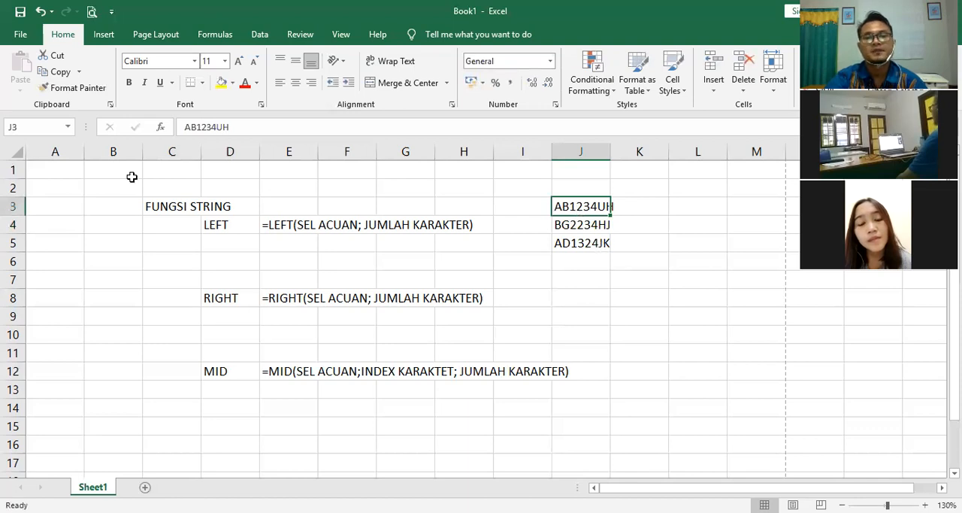
left_click(276, 239)
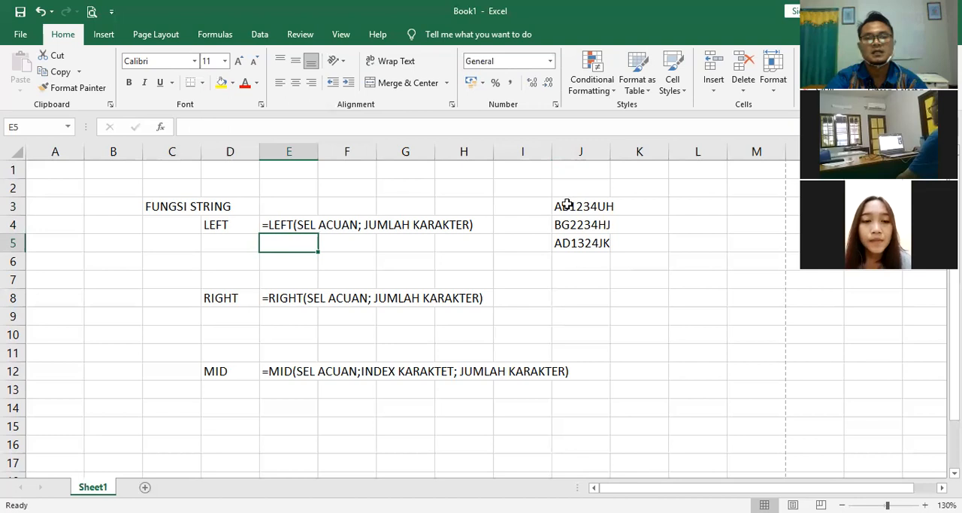
left_click(567, 206)
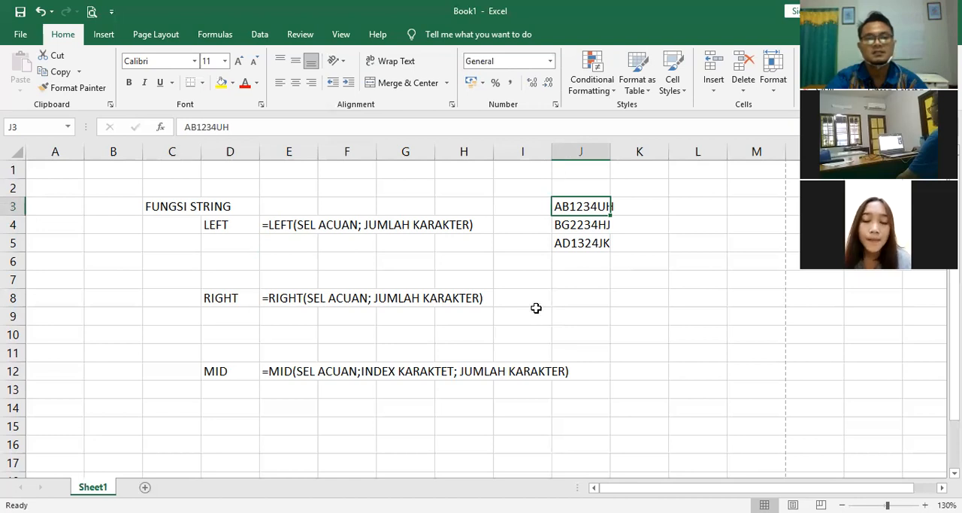
Step: Enter the formula =LEFT(J3;2) in cell E5 and fill it down through cell E7
left_click(289, 243)
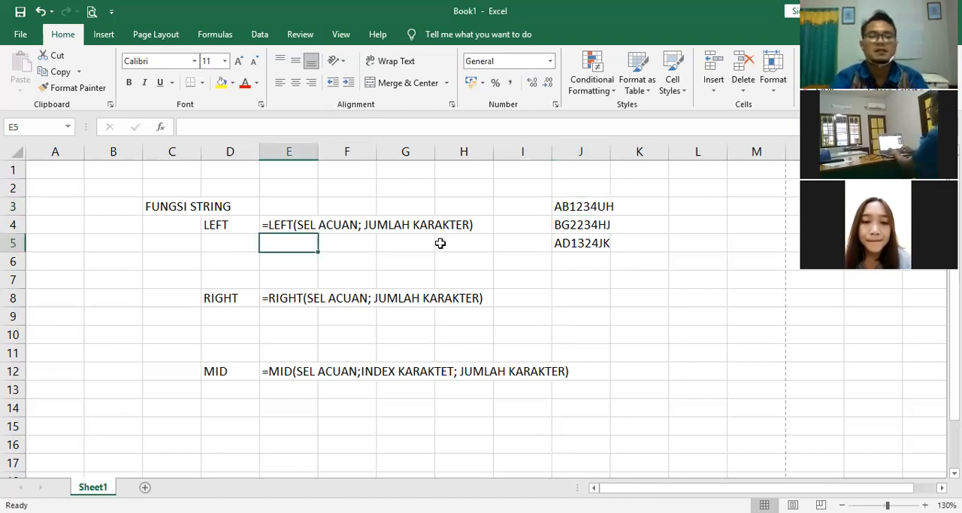
type("=LEFT(")
left_click(587, 208)
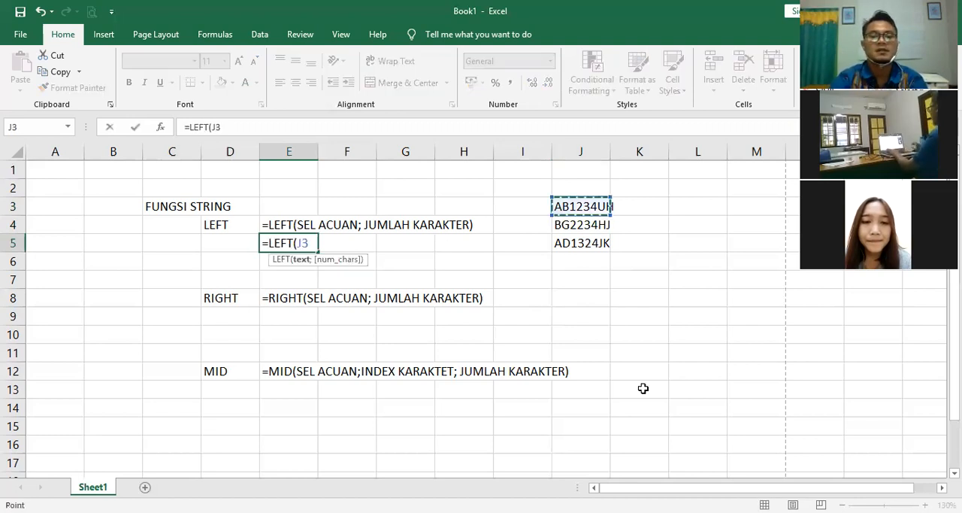
type(";")
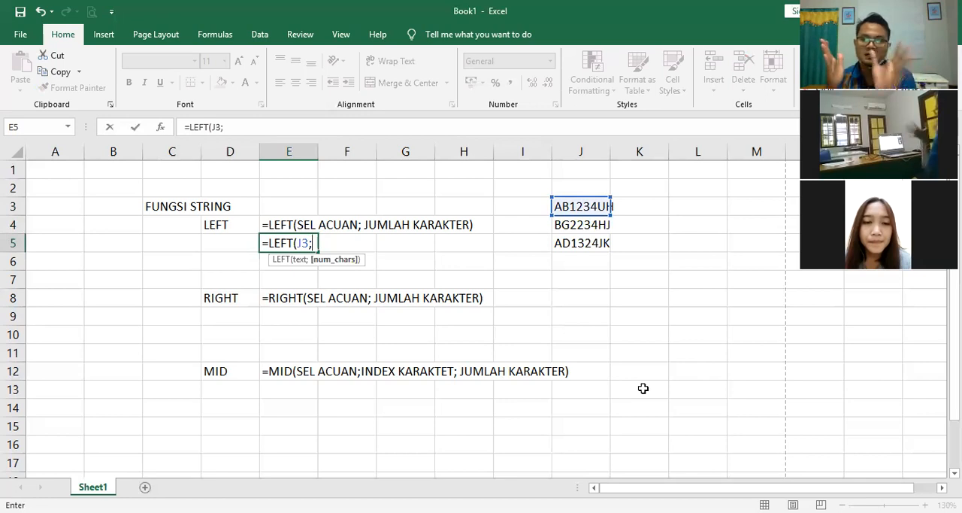
type("2")
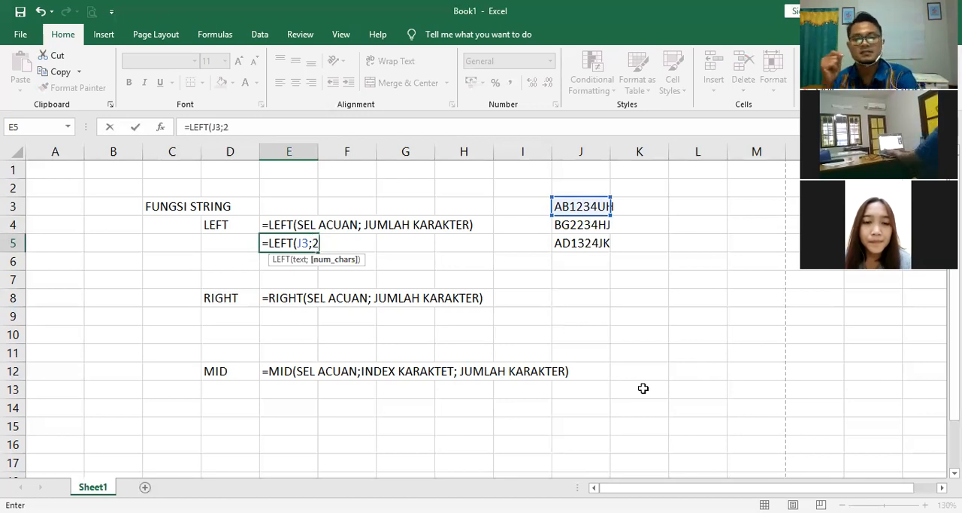
key("Return")
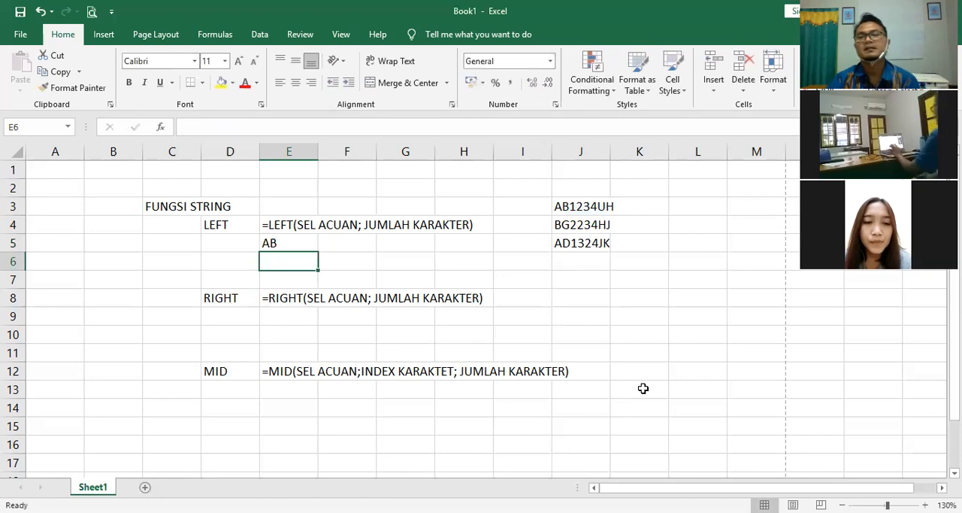
left_click(299, 239)
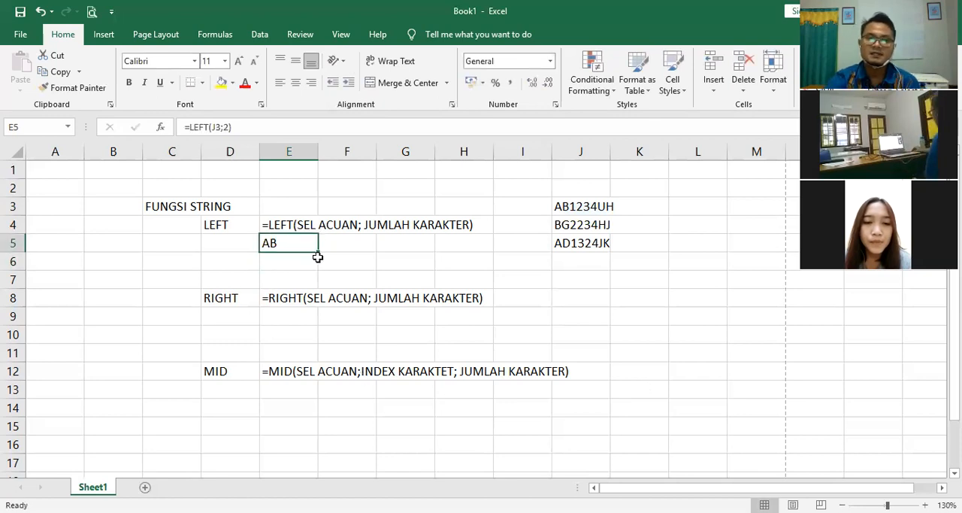
left_click_drag(319, 250, 312, 282)
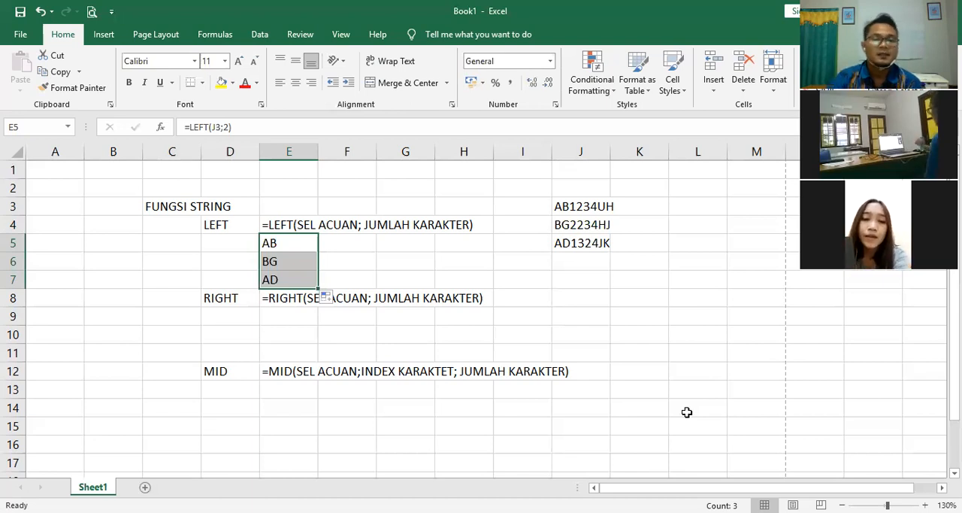
Step: Enter the formula =RIGHT(J3;2) in cell E9, below the RIGHT syntax text
left_click(297, 312)
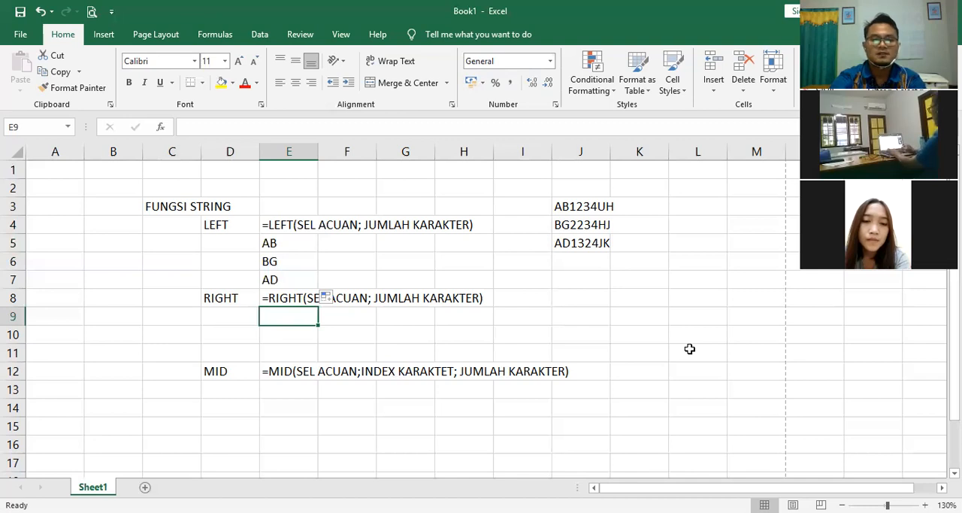
type("=")
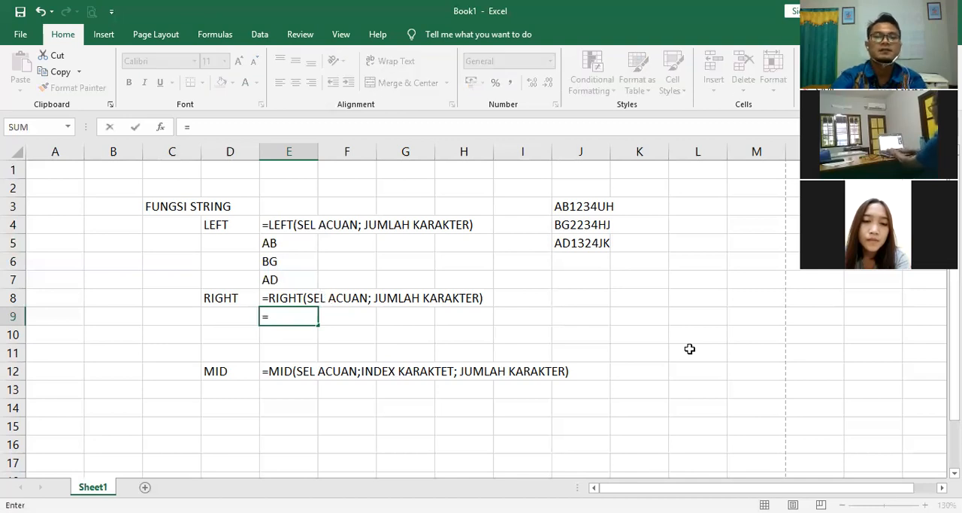
type("RIGHT(")
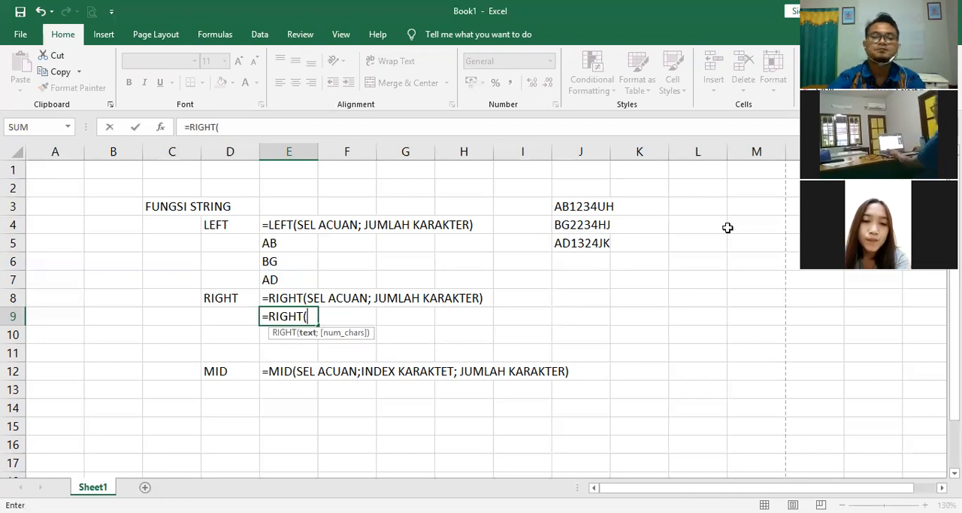
left_click(581, 207)
type(";2")
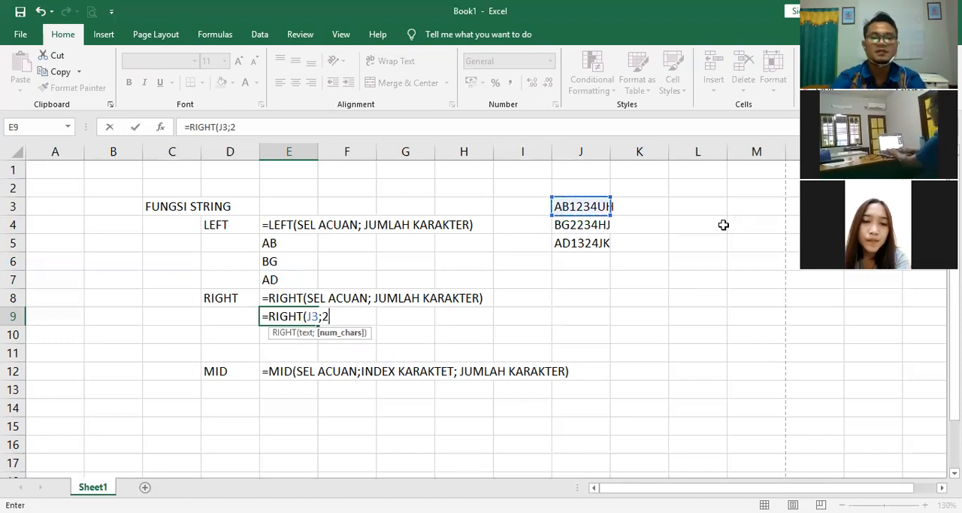
type(")")
key("Return")
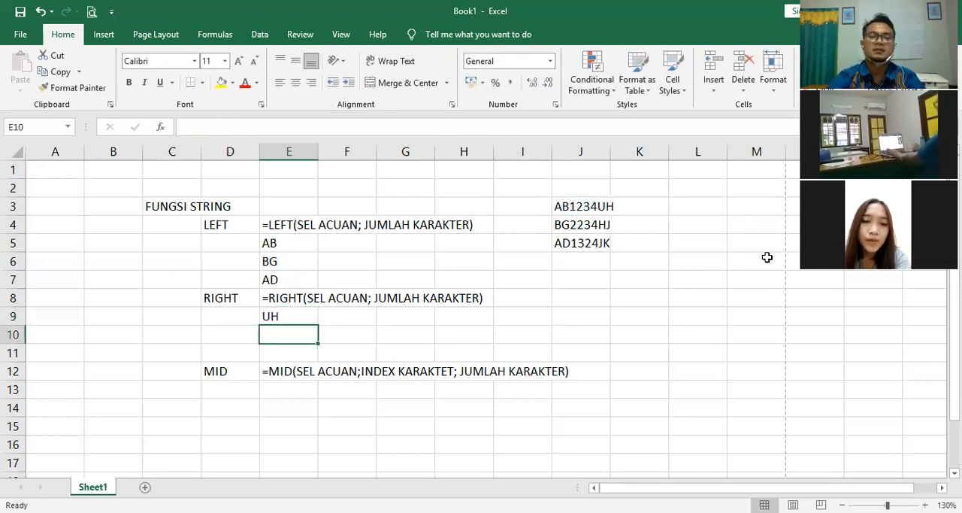
Step: Make cells E9 to E11 bold and fill the RIGHT formula down from E9 through E11
left_click_drag(289, 315, 285, 350)
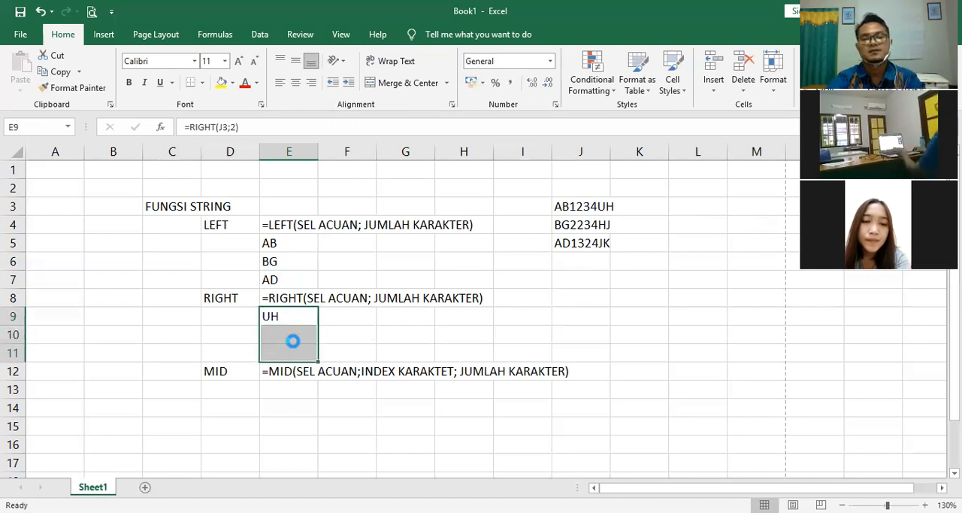
key("ctrl+b")
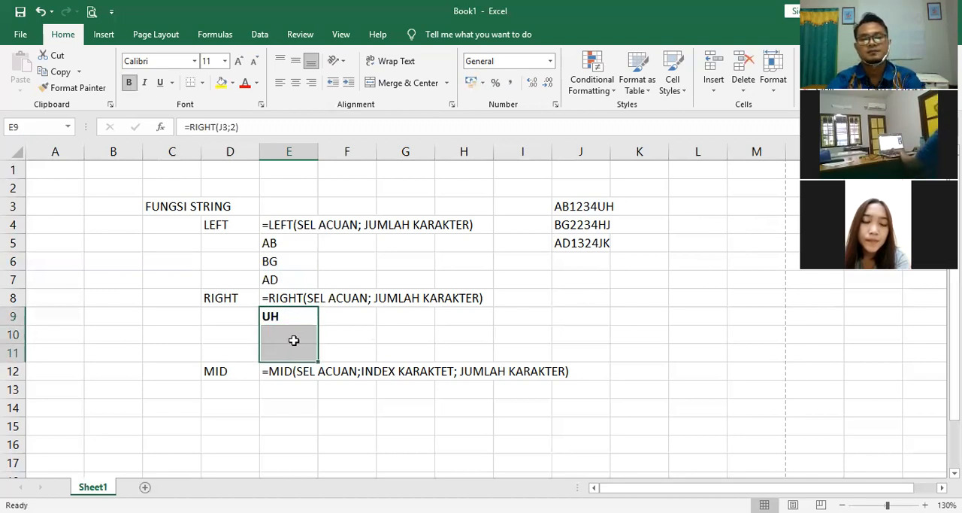
key("ctrl+d")
left_click(380, 329)
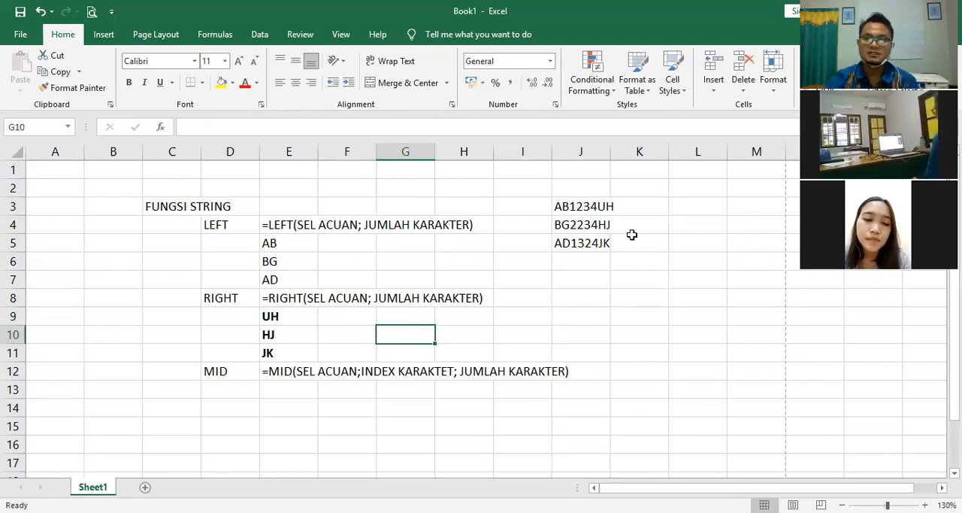
Step: Enter the formula =MID(J3;3;4) in cell E13, below the MID syntax text
left_click(283, 389)
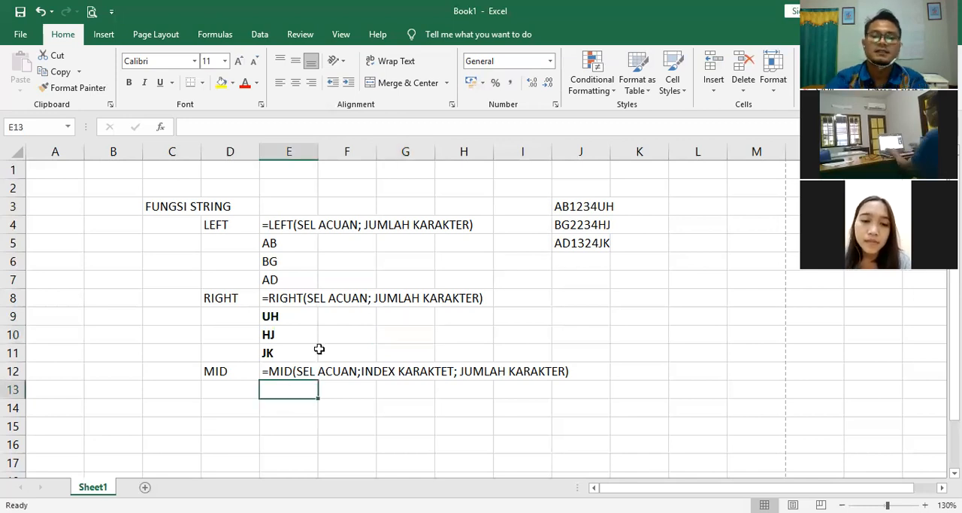
type("=")
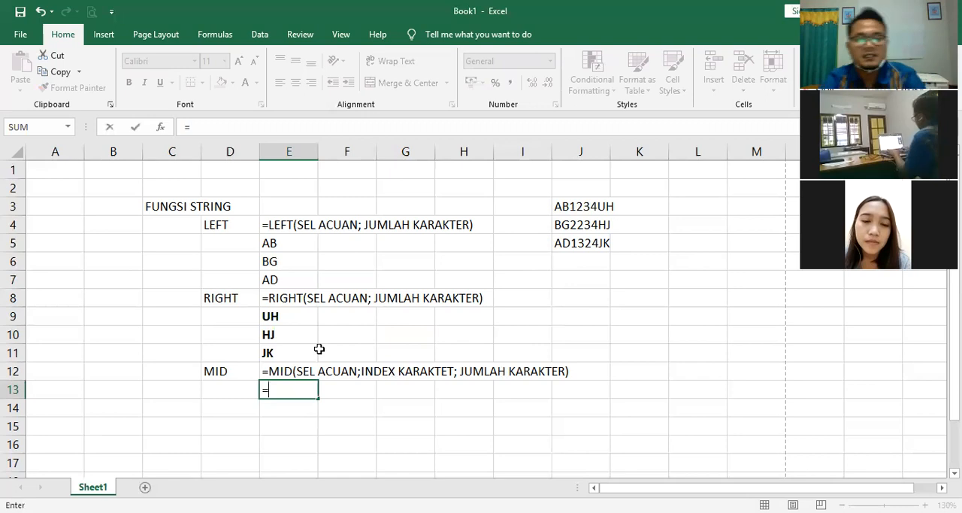
type("MID(")
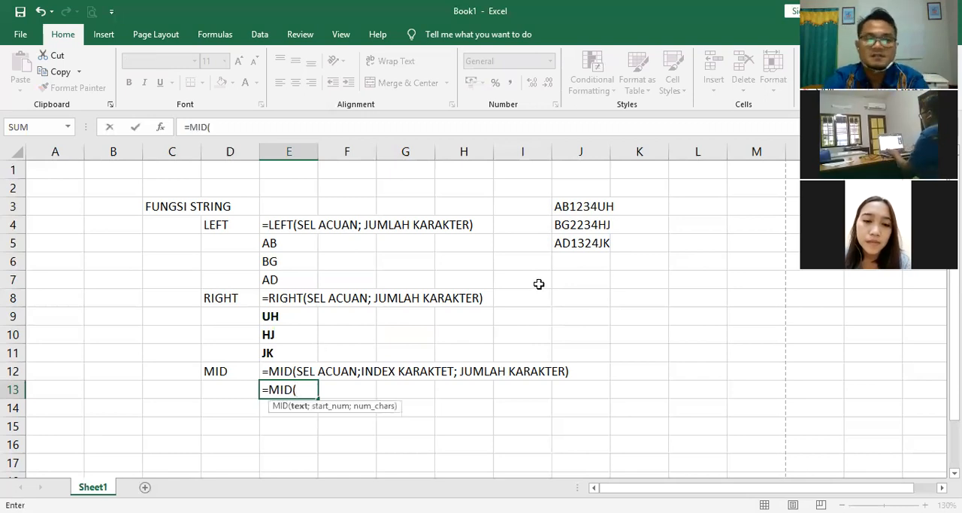
left_click(601, 207)
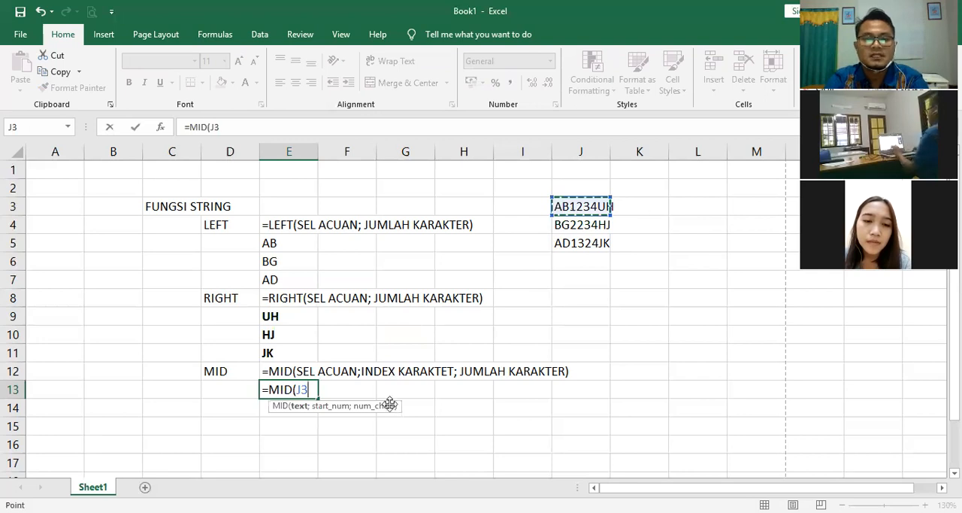
type(";")
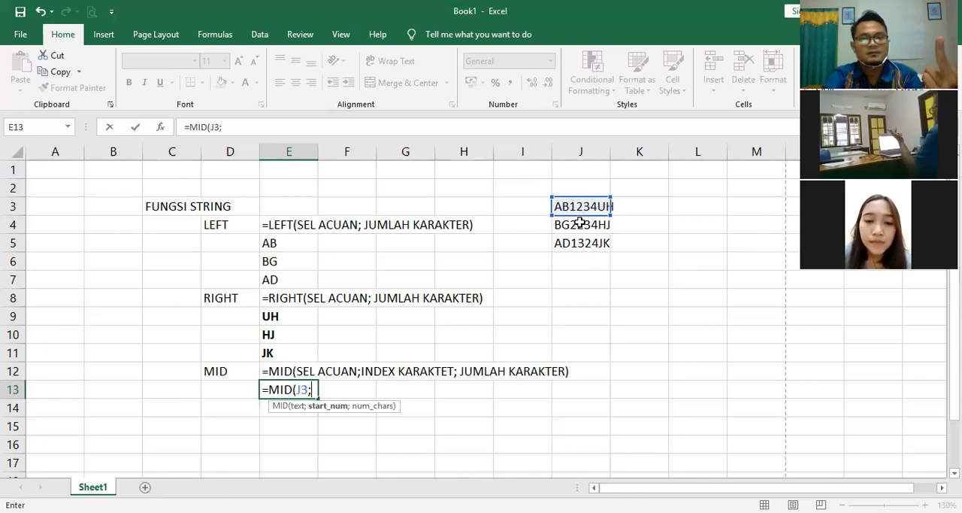
type("3")
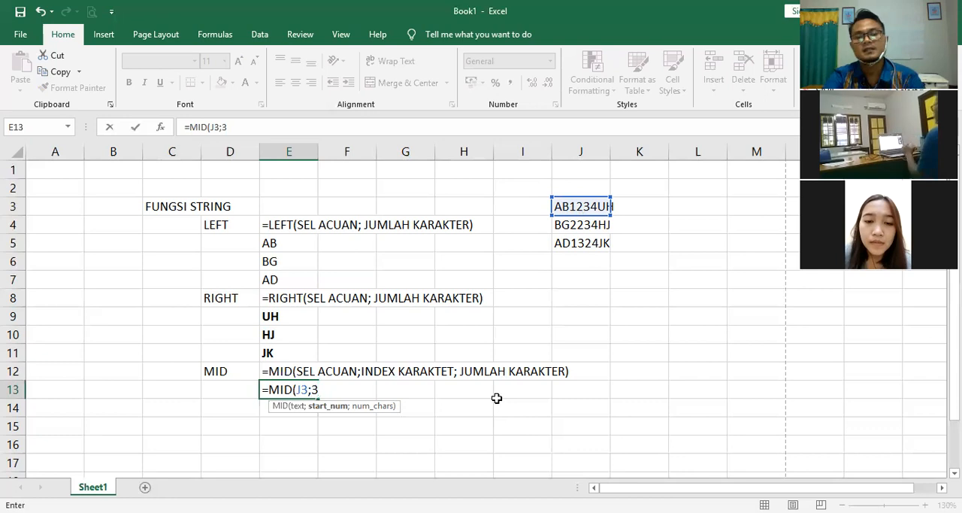
type(";")
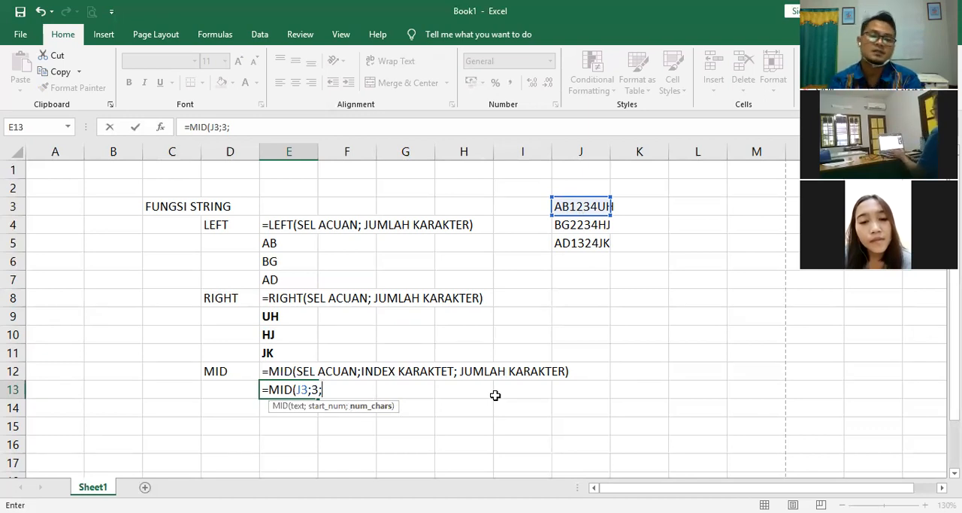
type("4)")
key("Return")
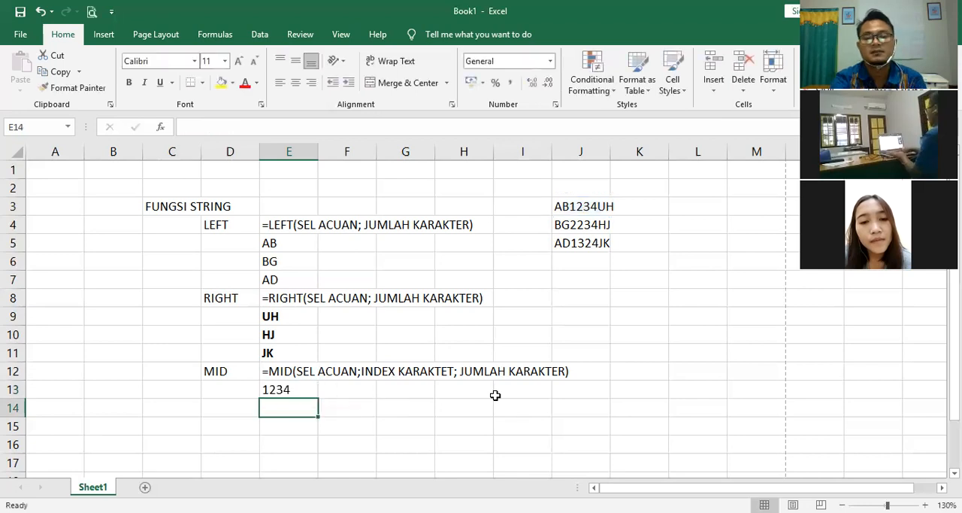
Step: Fill the MID formula from cell E13 down through cell E15
left_click_drag(301, 390, 294, 425)
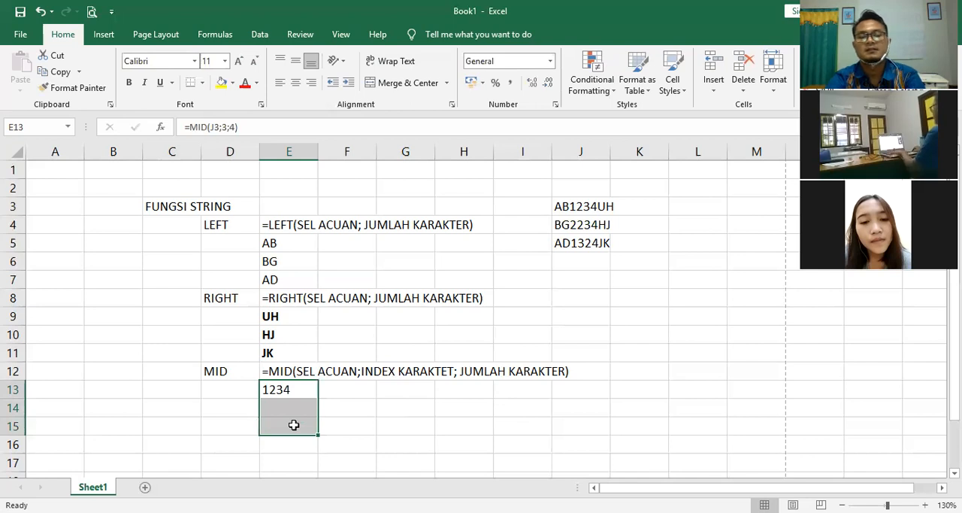
key("ctrl+d")
left_click(496, 419)
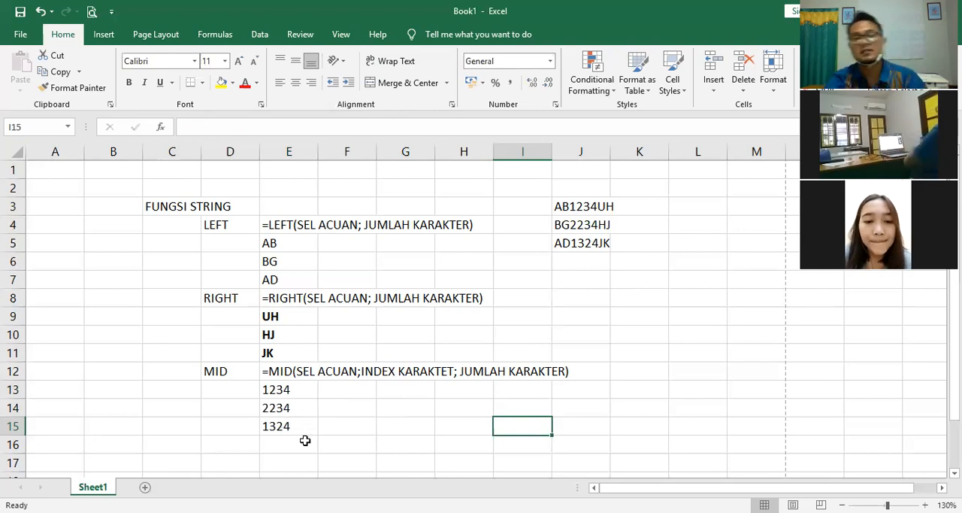
left_click(560, 338)
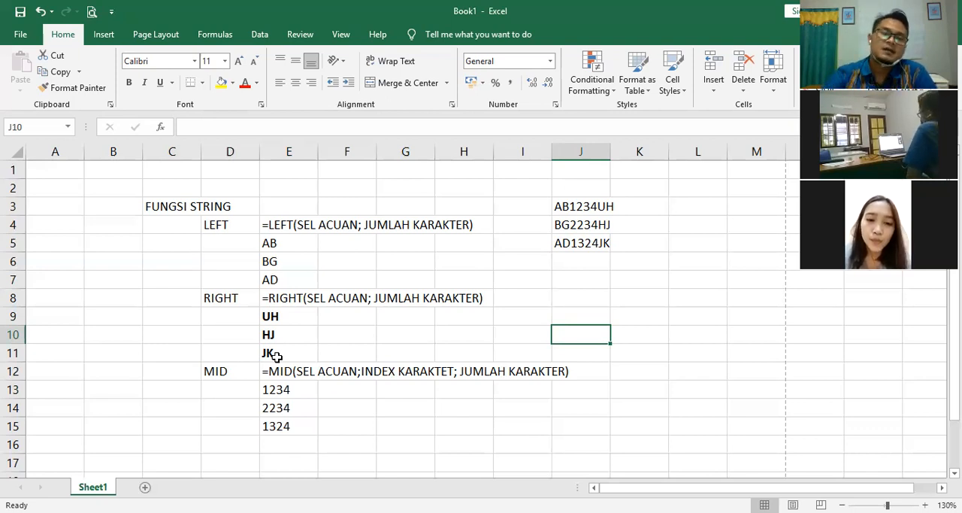
left_click(293, 239)
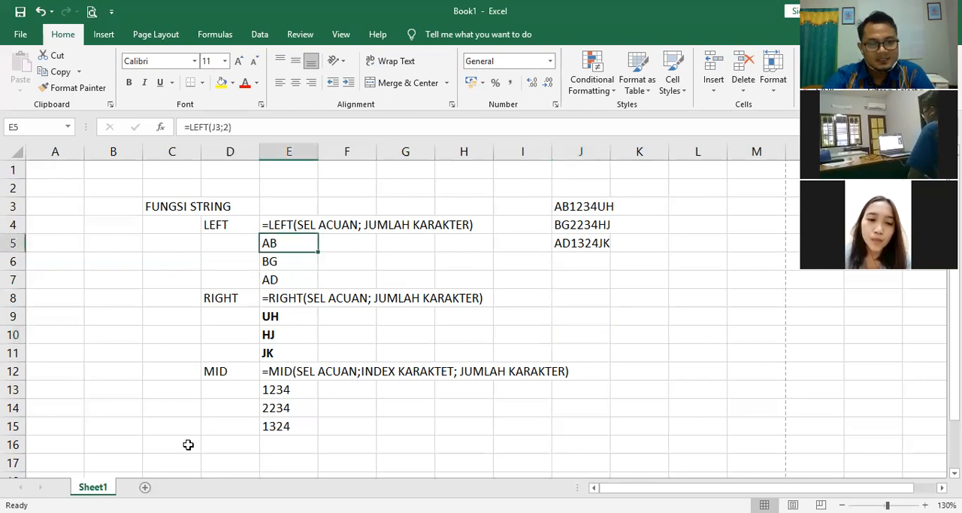
left_click(365, 329)
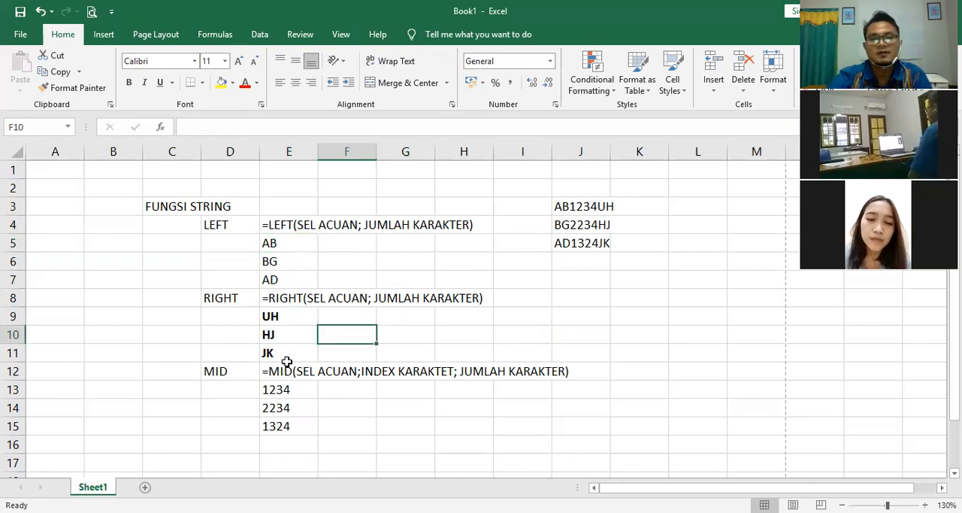
left_click(481, 335)
left_click(644, 360)
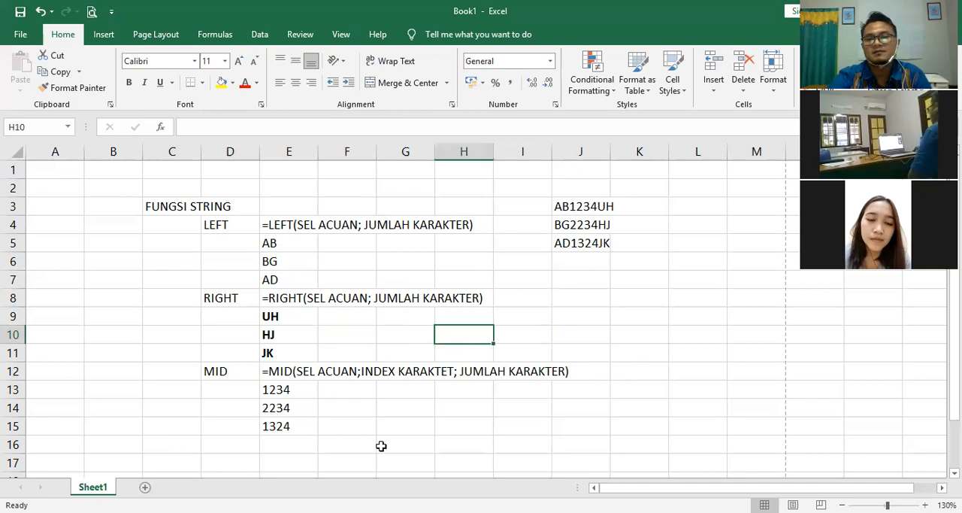
left_click(381, 447)
left_click(626, 406)
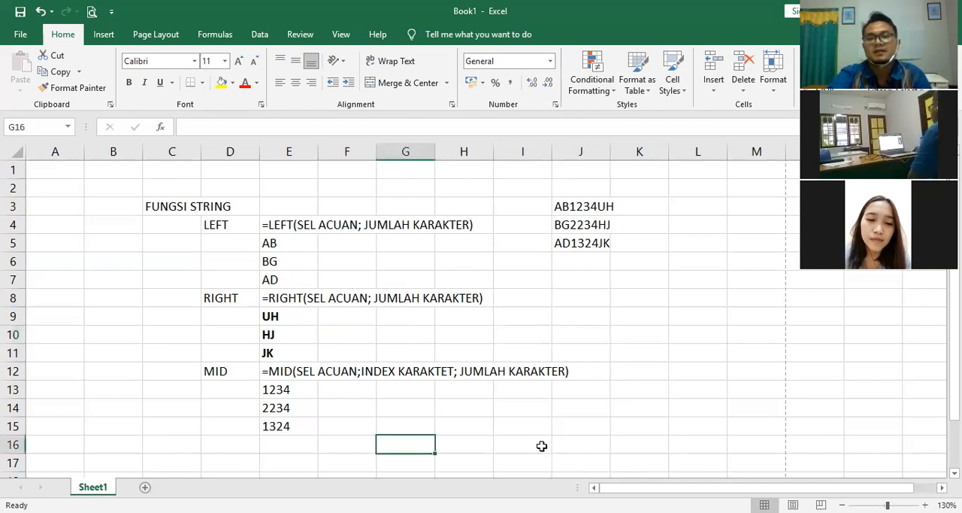
left_click(619, 344)
left_click(491, 258)
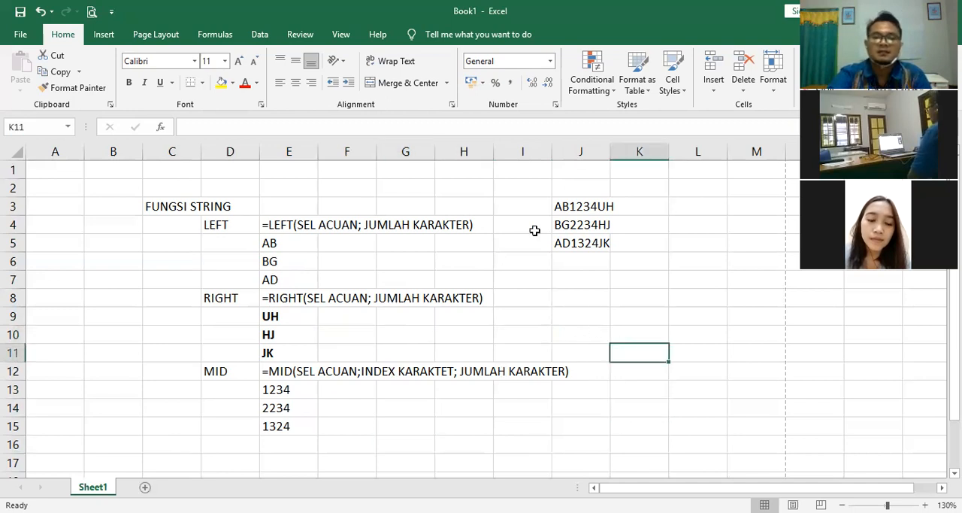
left_click(527, 209)
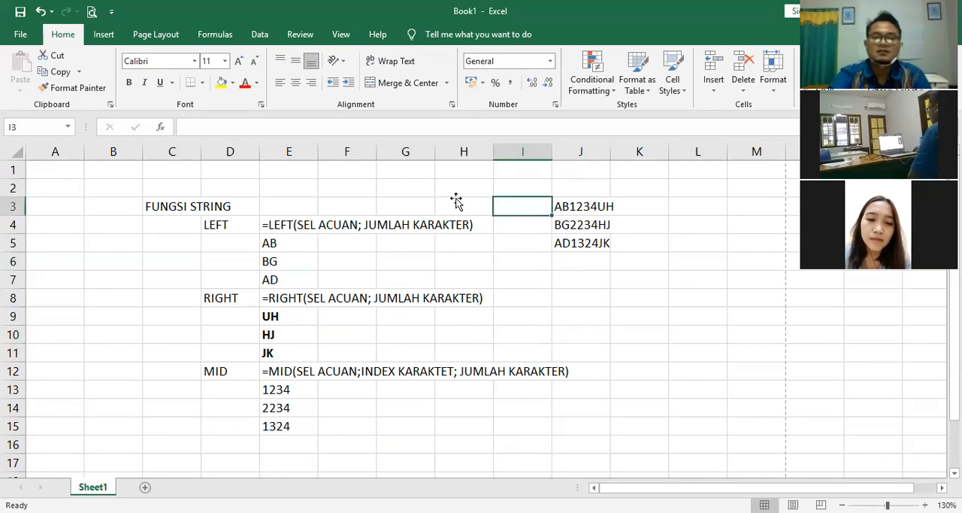
left_click(517, 242)
left_click(458, 205)
left_click(410, 199)
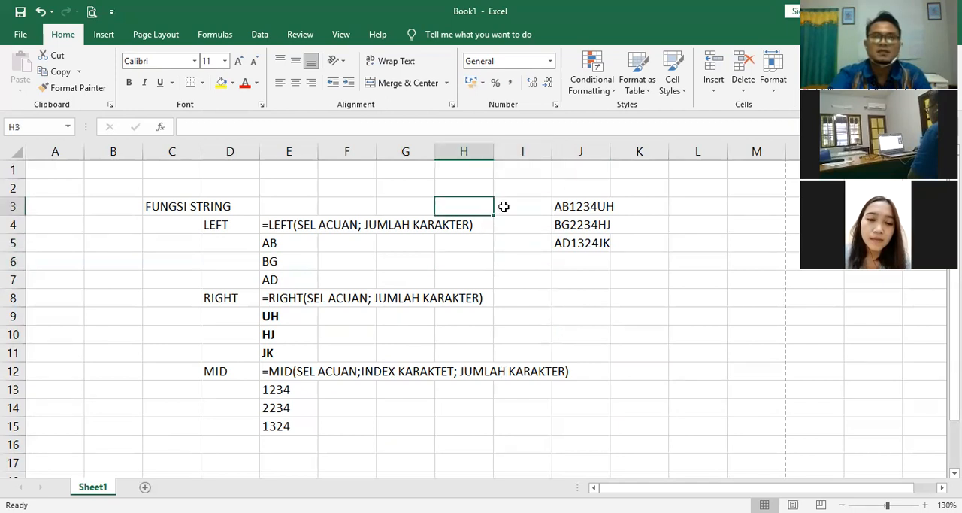
left_click(538, 284)
left_click(632, 326)
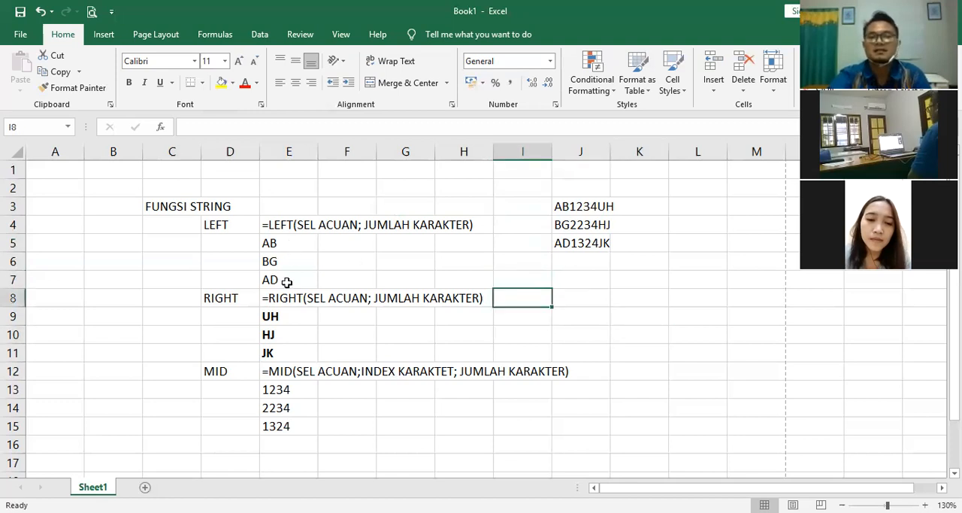
Step: Examine the LEFT formulas and their extracted codes in cells E5 to E7
left_click(280, 242)
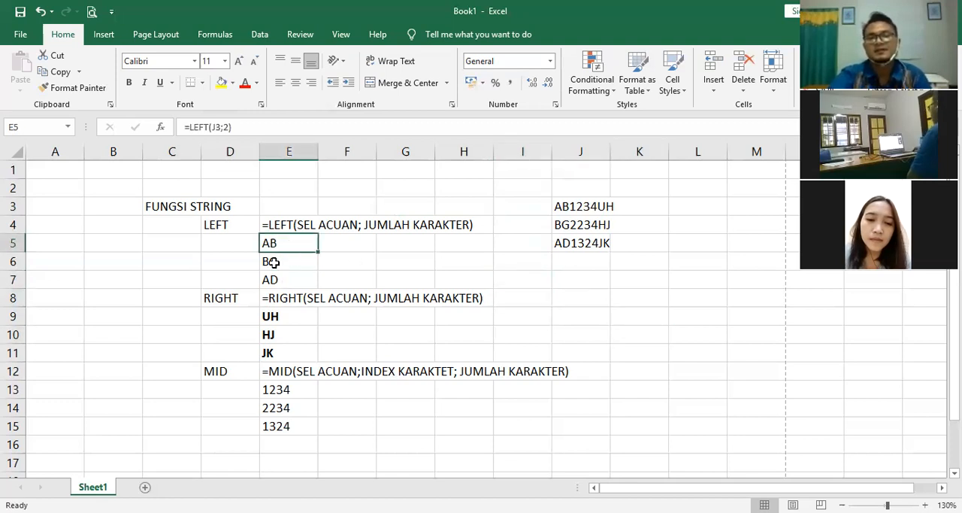
left_click(272, 259)
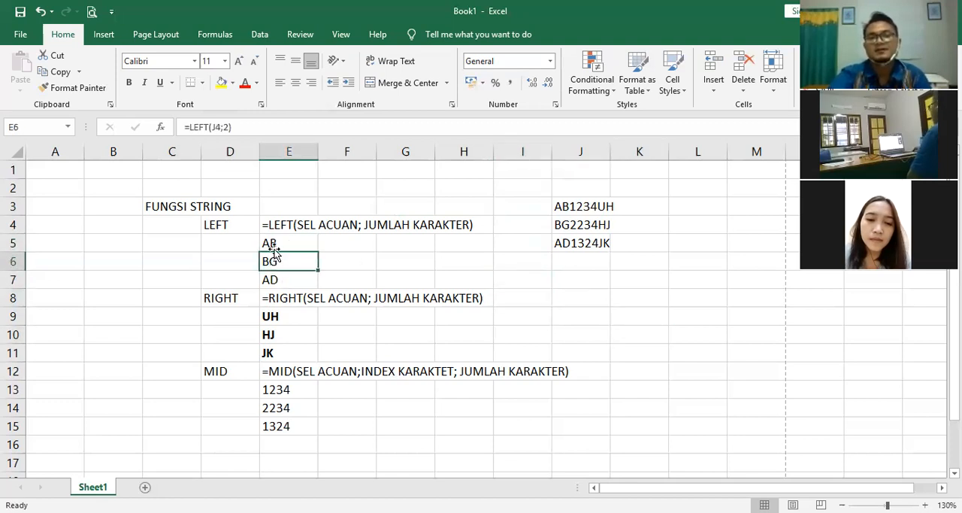
left_click(283, 279)
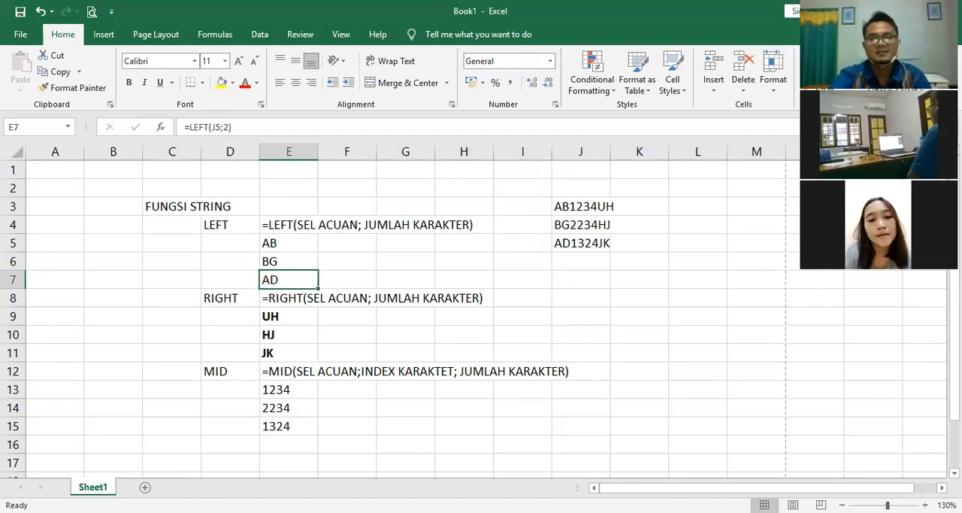
left_click(641, 426)
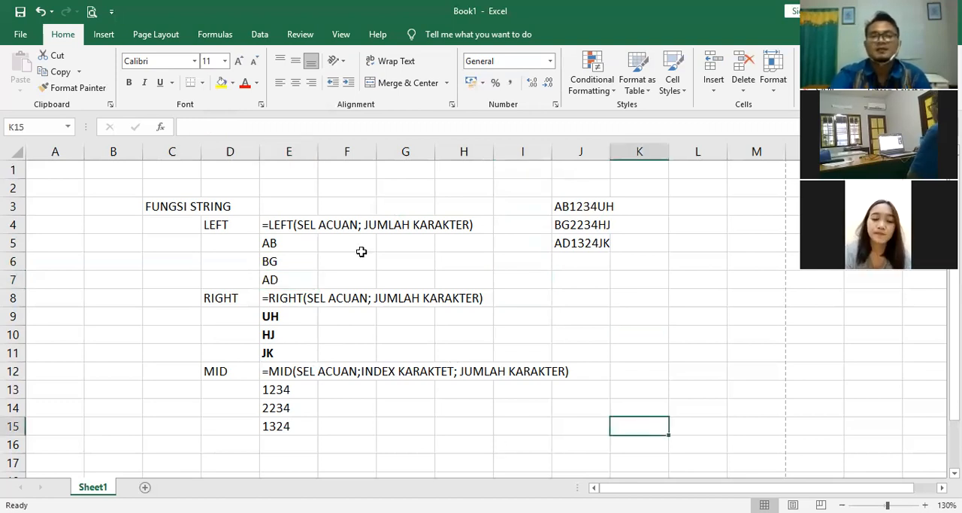
left_click(412, 245)
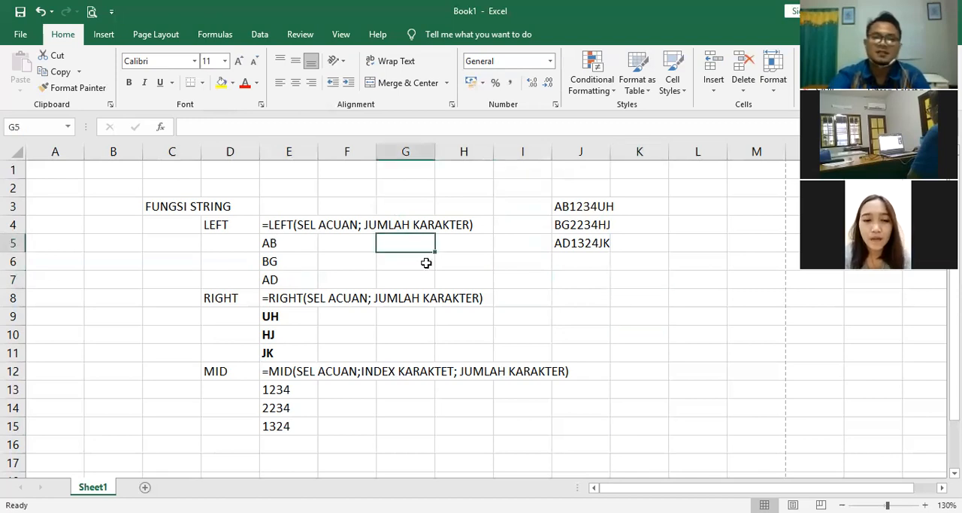
left_click(293, 265)
key("Down")
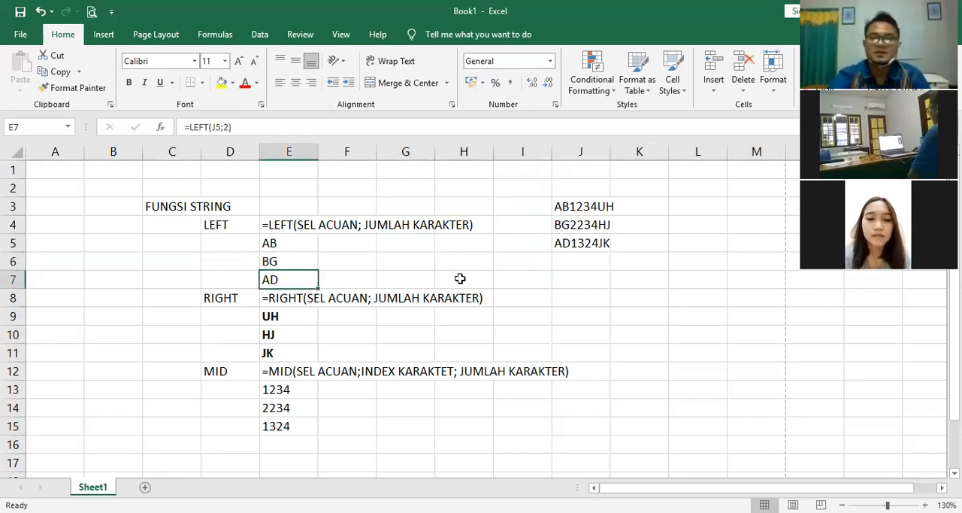
left_click(699, 330)
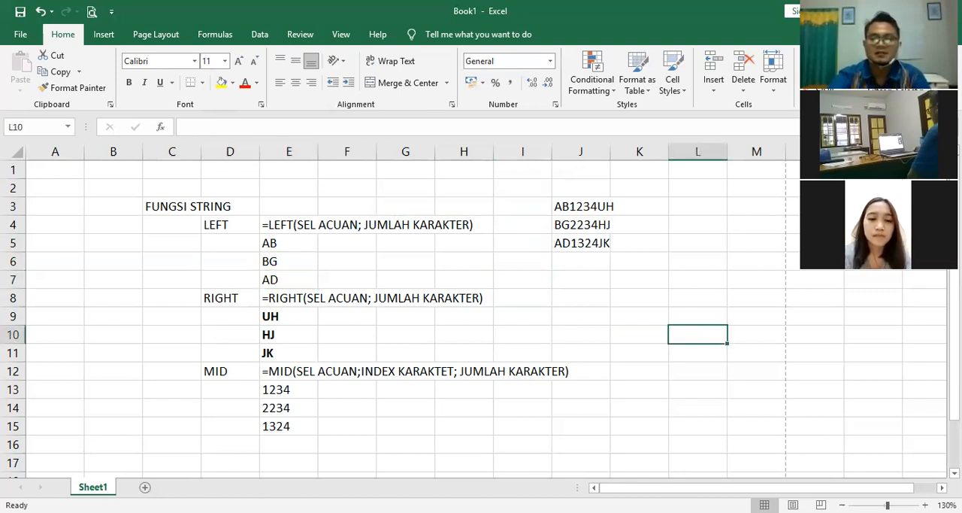
scroll(556, 315, "right", 2)
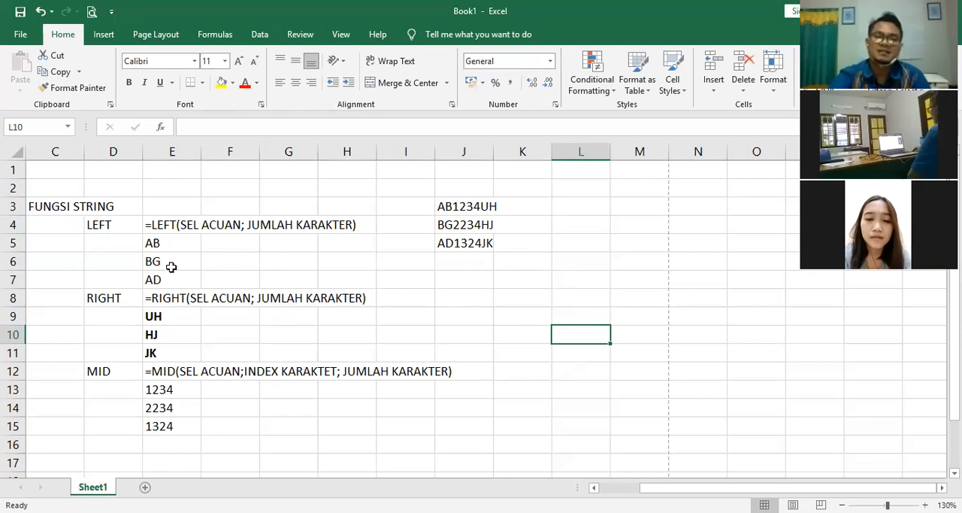
left_click(170, 245)
key("shift+Down")
key("shift+Down")
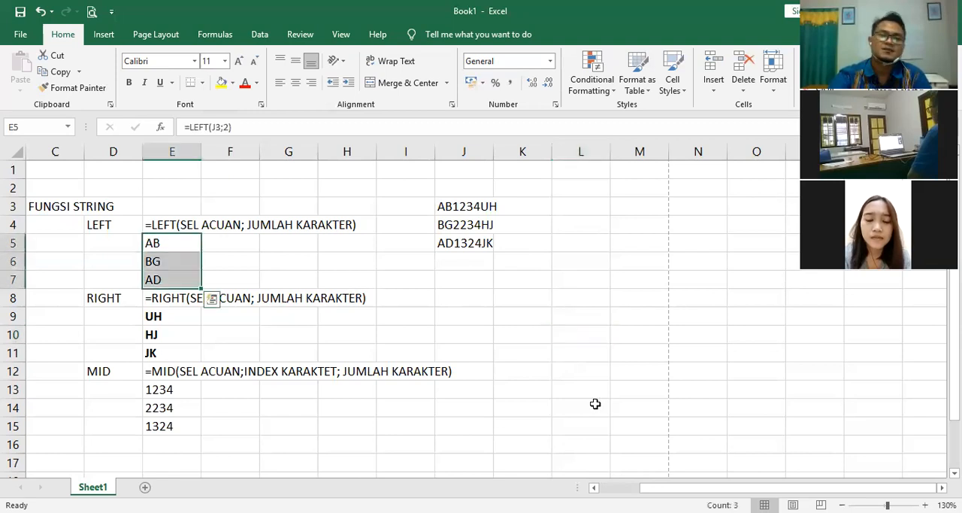
left_click(594, 403)
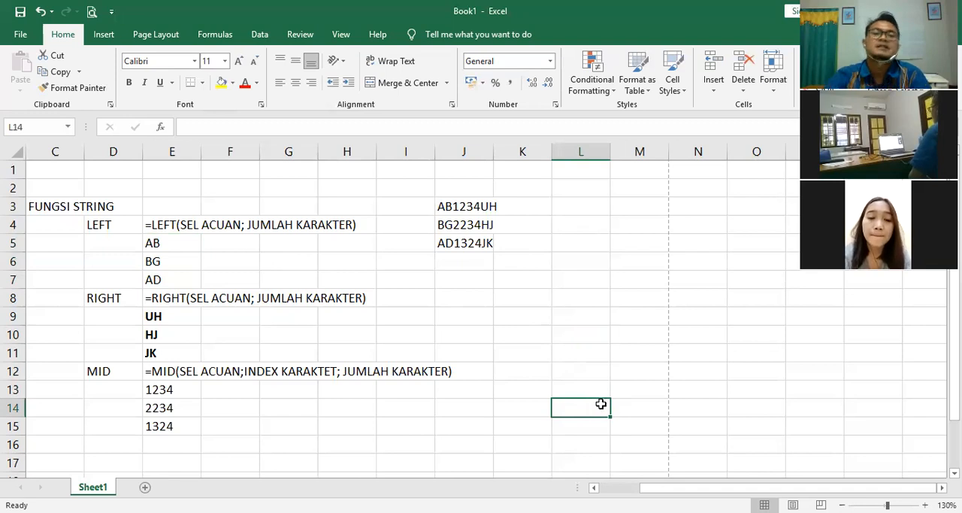
left_click(172, 243)
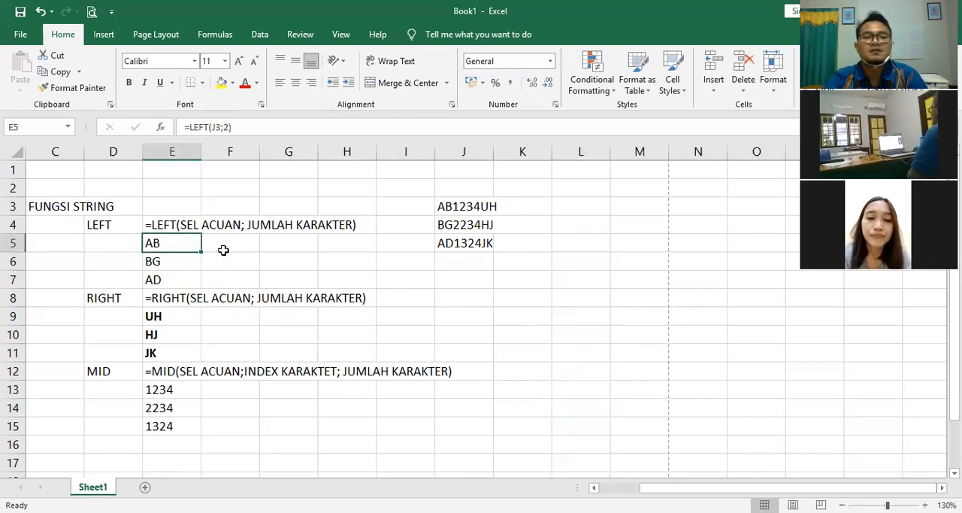
left_click(241, 242)
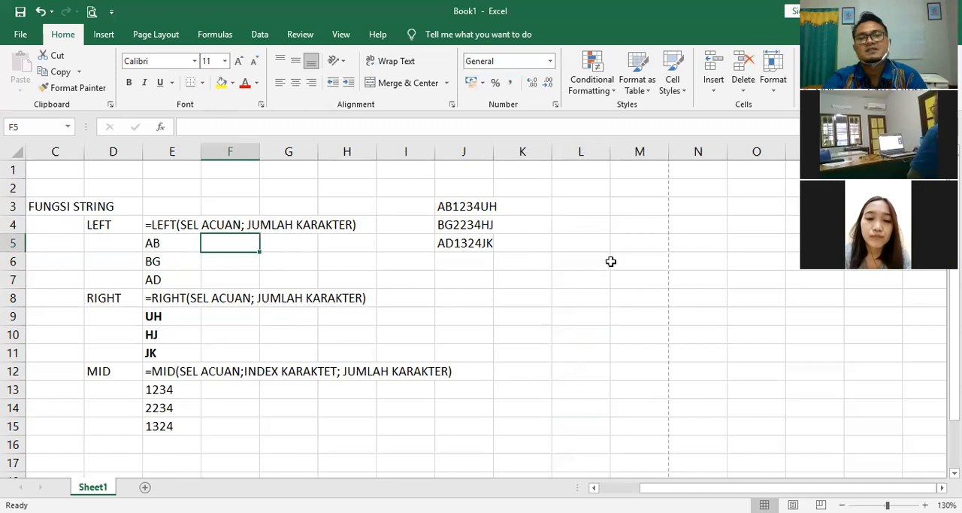
type("=I")
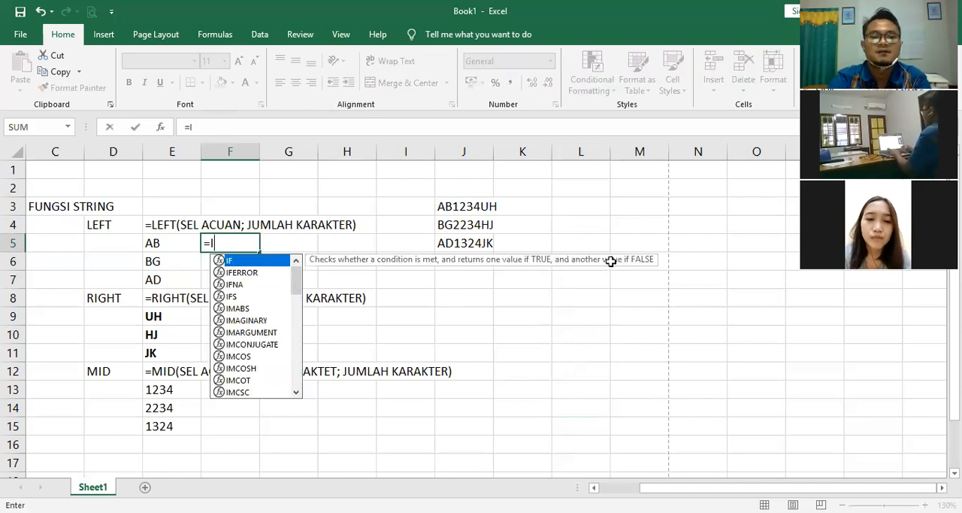
type("F(")
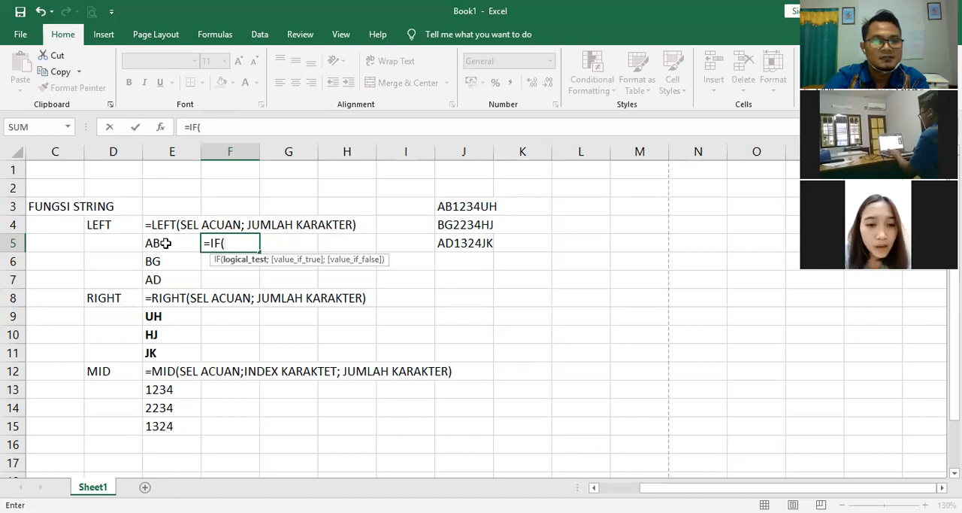
key("Left")
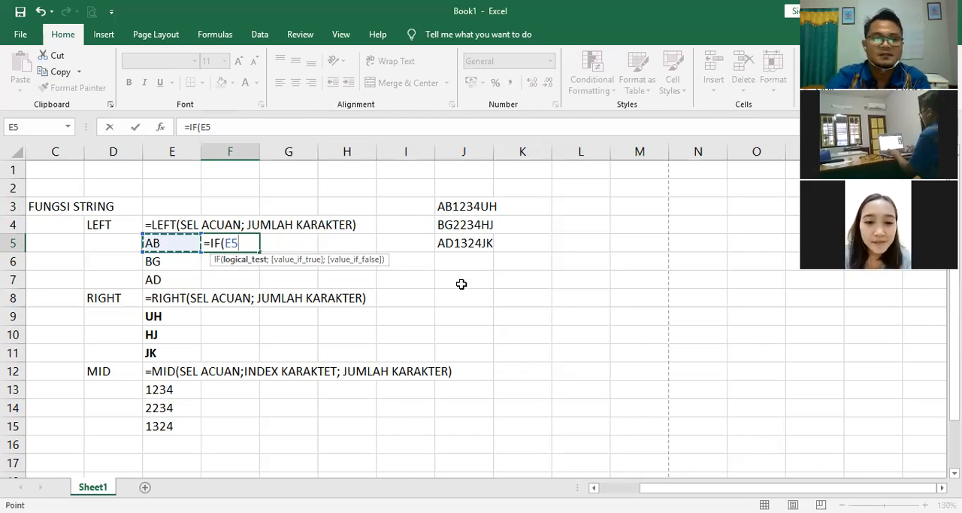
key("Escape")
key("Down")
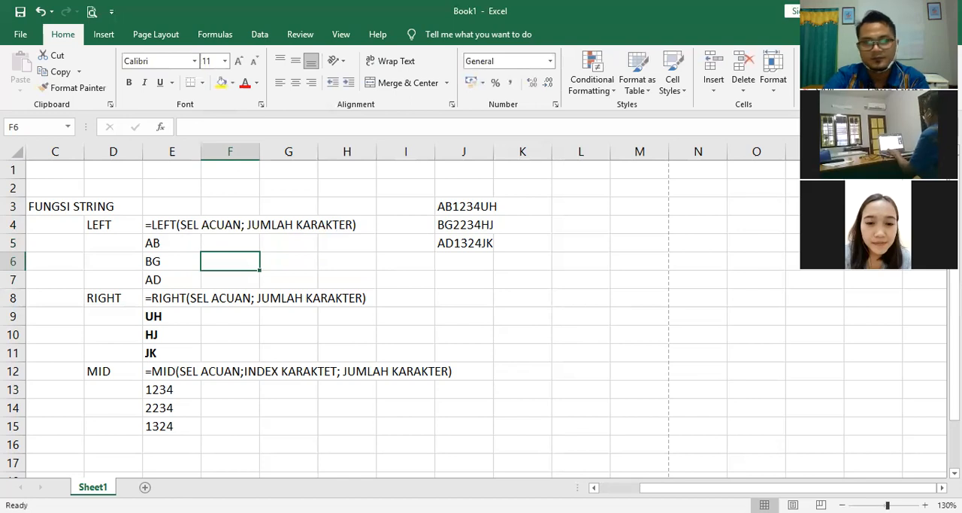
Step: Start an IF formula in cell F5 that tests E5="AB" and returns "YOGYAKARTA" when true
left_click(925, 505)
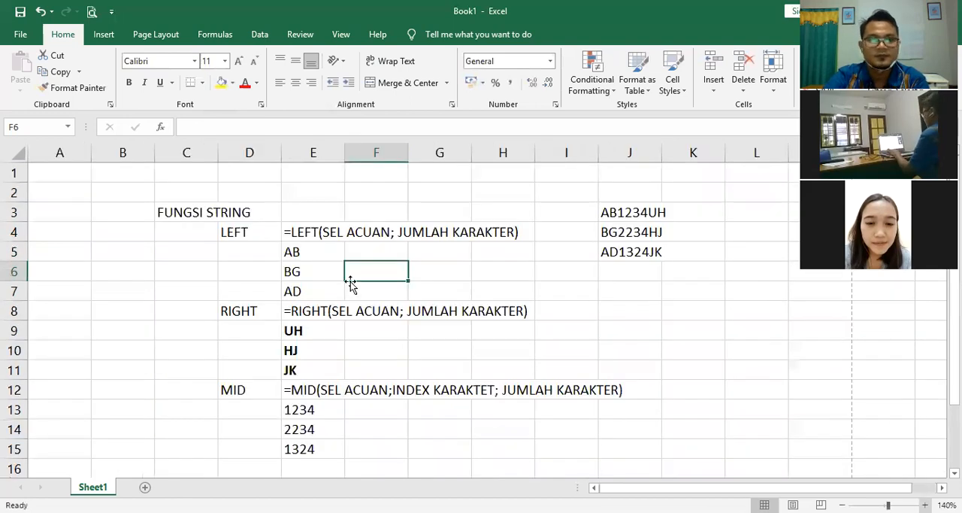
key("Up")
type("=")
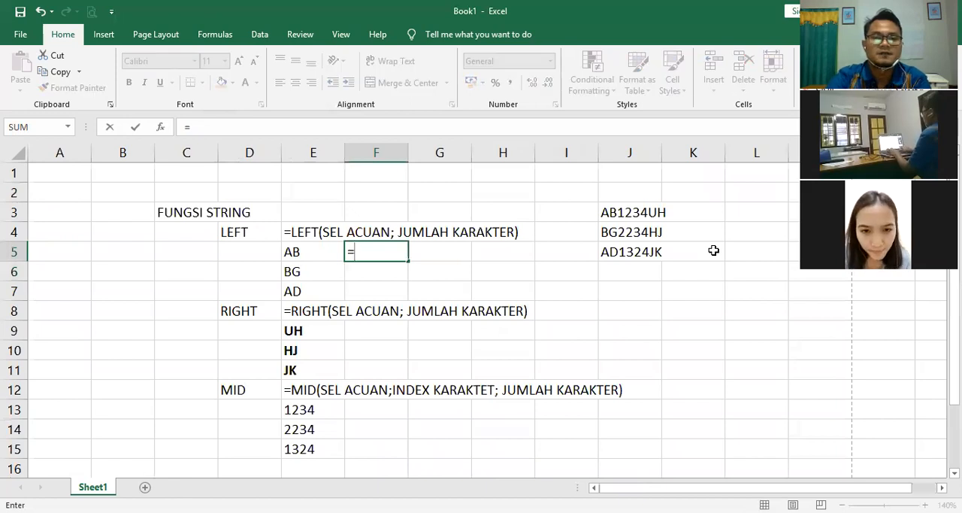
type("IF(")
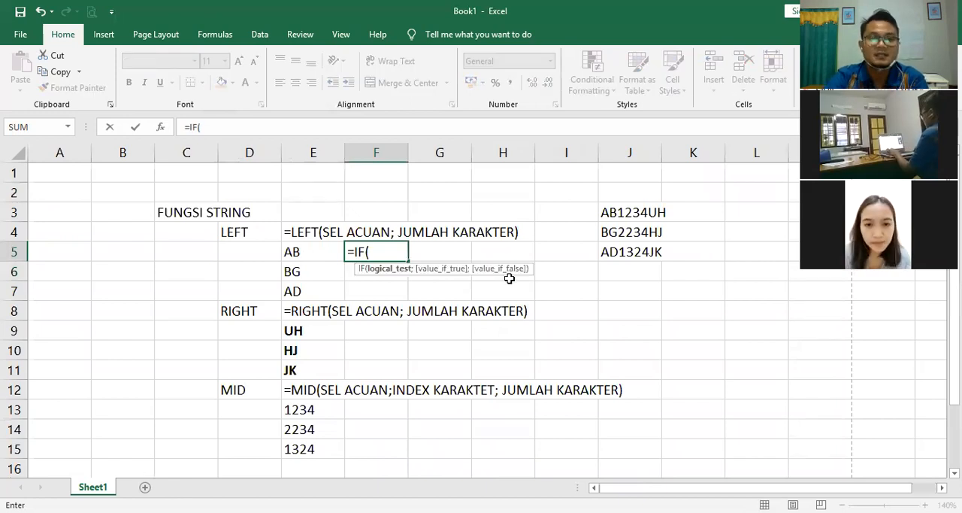
key("Left")
type("=\"AB")
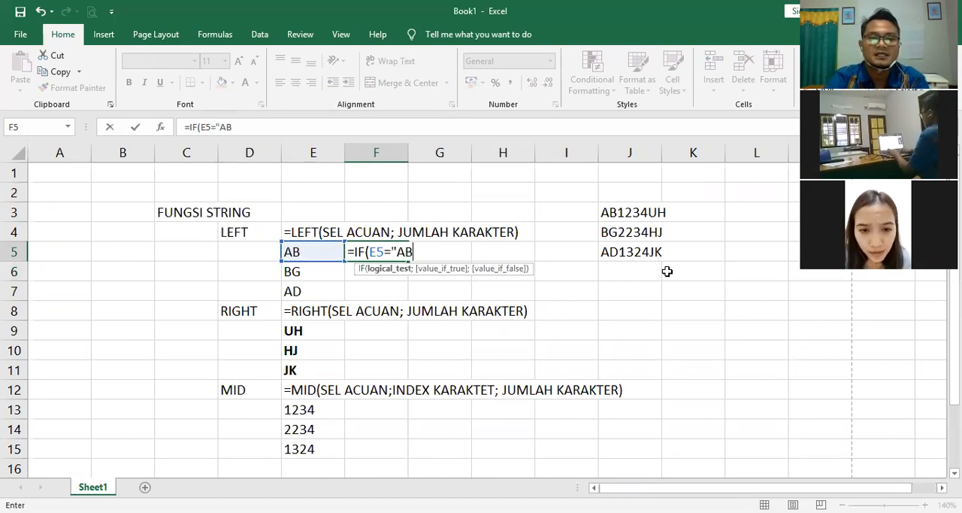
type("\"")
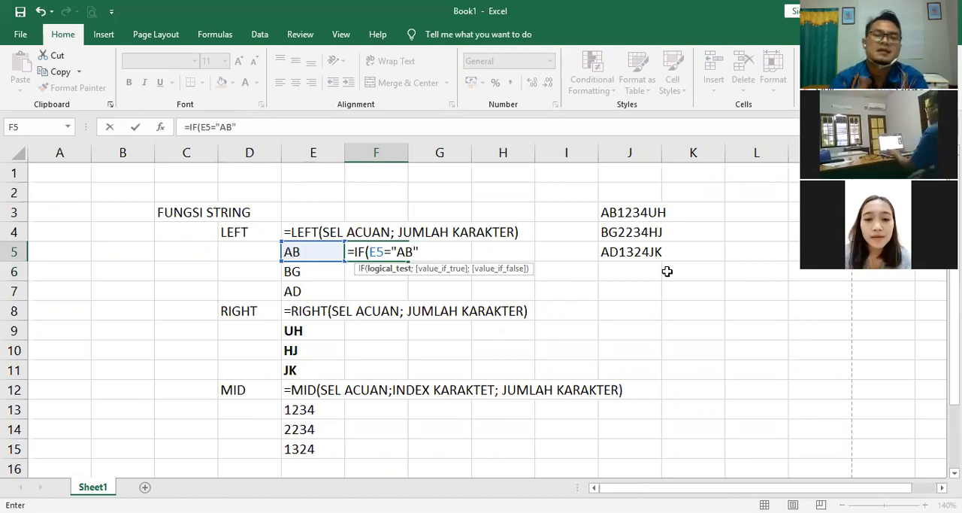
type(";\"")
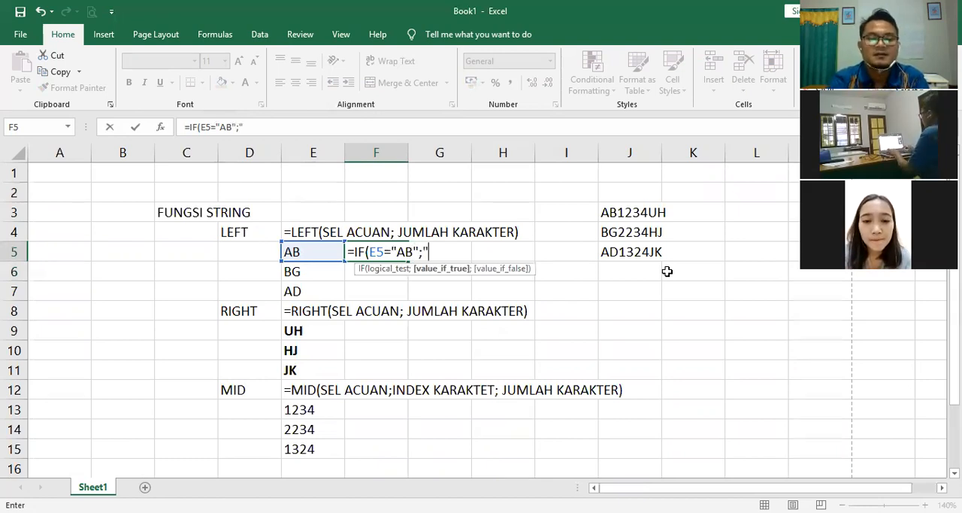
type("YOGYAJ")
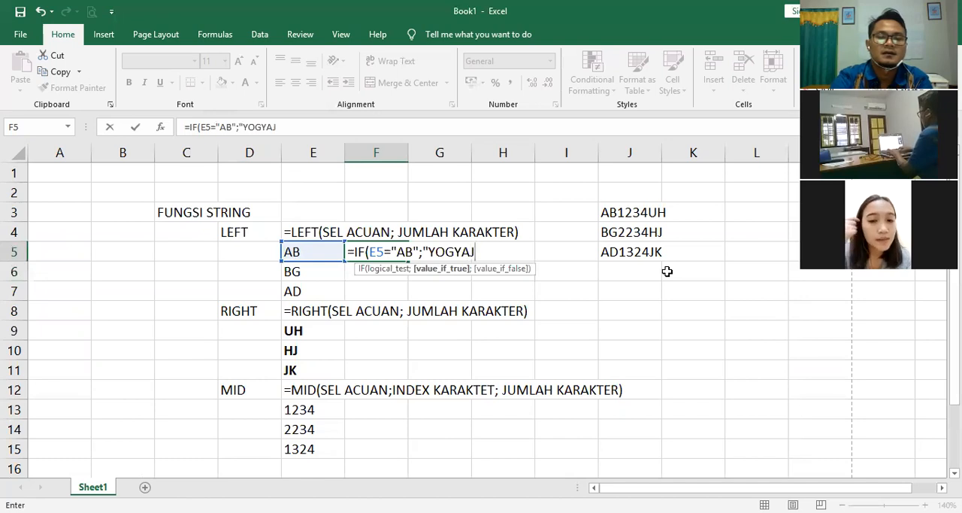
key("BackSpace")
type("KARA")
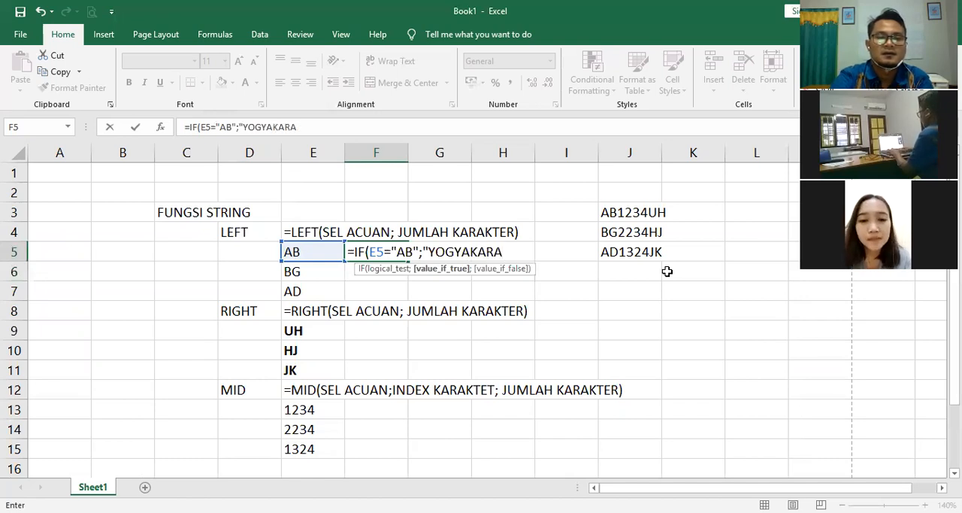
key("BackSpace")
type("TA\";")
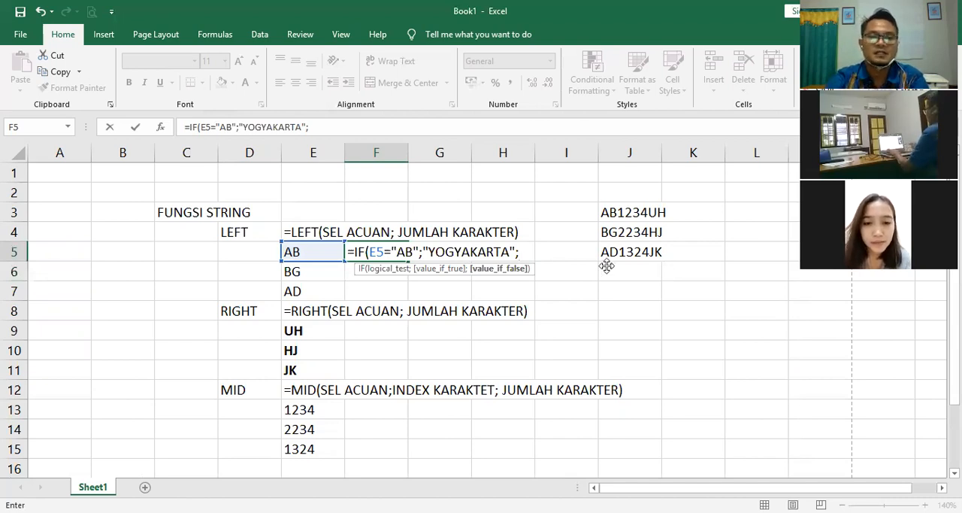
Step: Complete the F5 formula with the nested part IF(E5="BG";"PALEMBANG";"SURAKARTA")) as its false value
type("IF(")
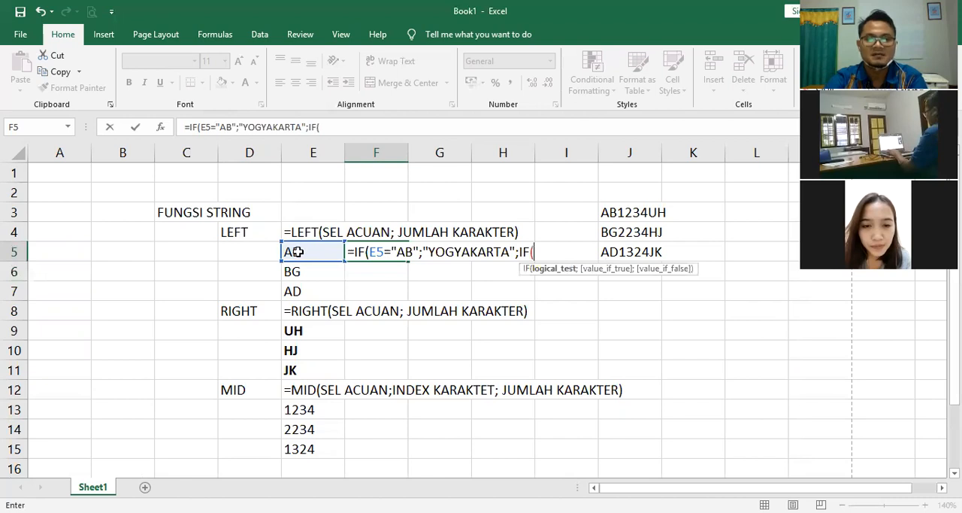
key("Left")
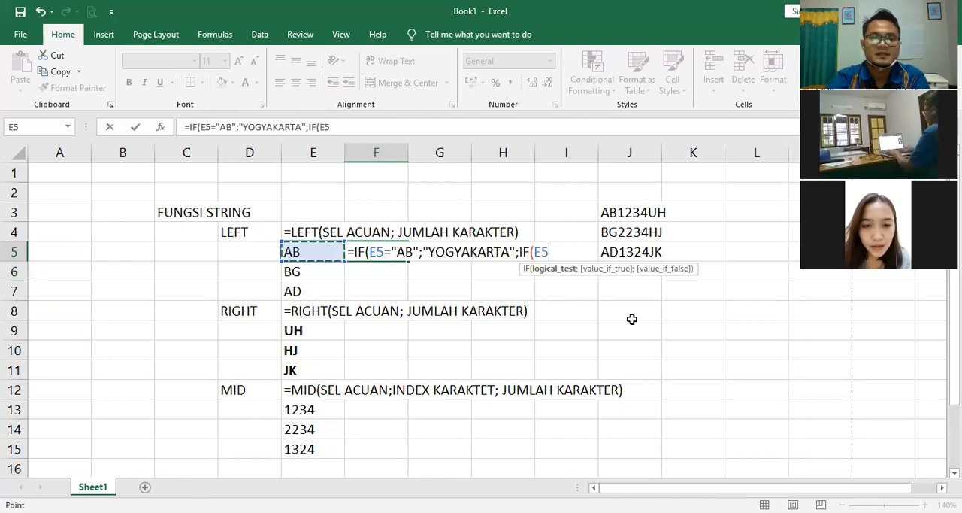
type("=\"")
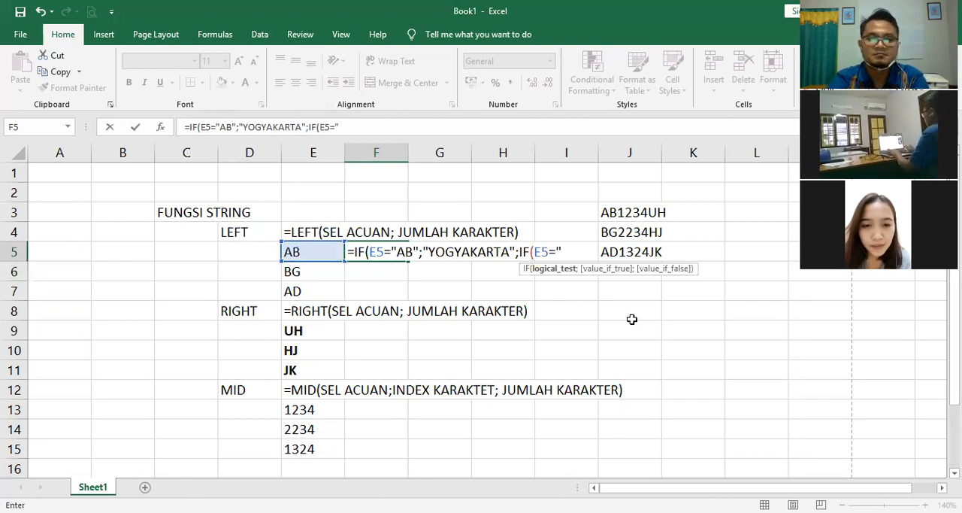
type("BG")
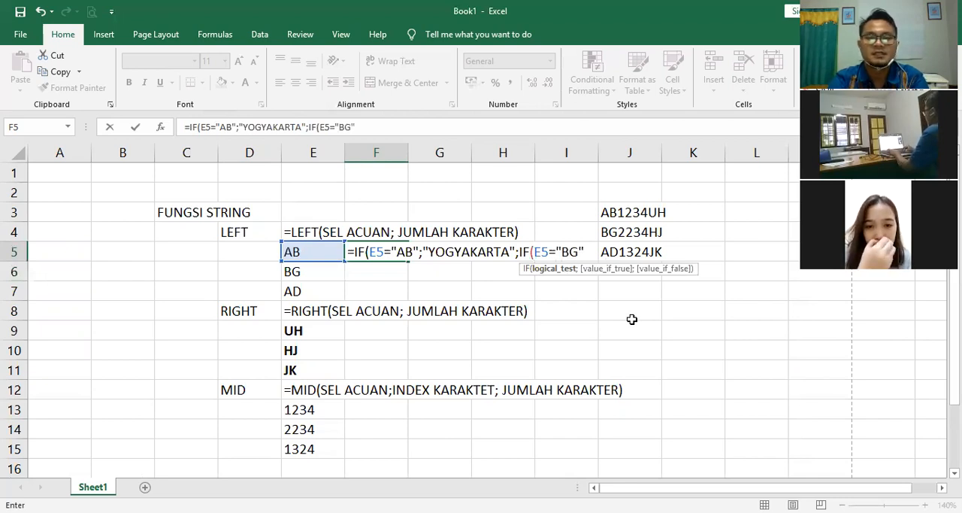
type("\";")
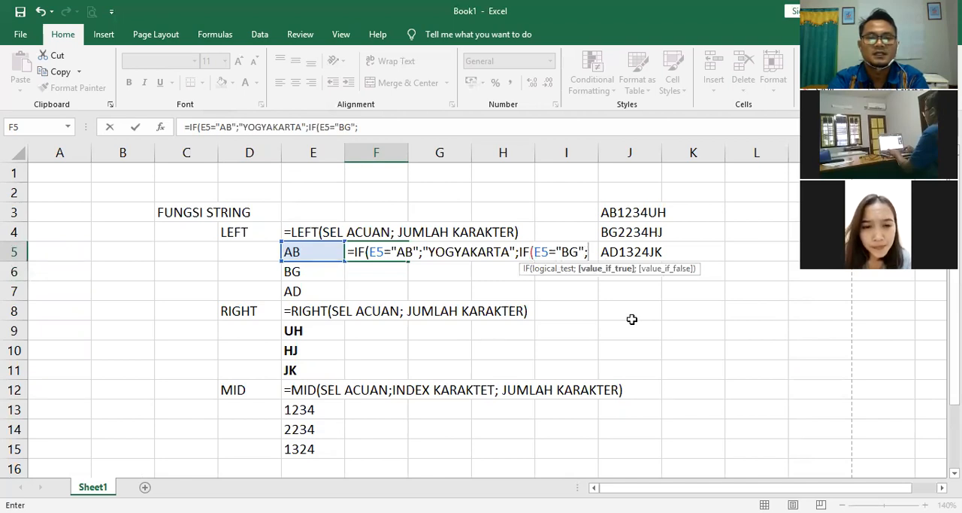
type("\"")
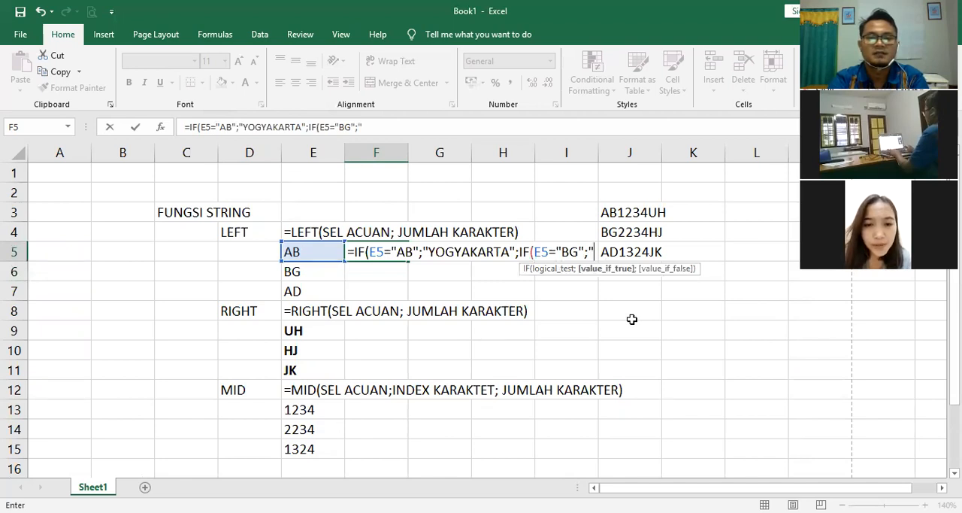
type("PALEMBANG")
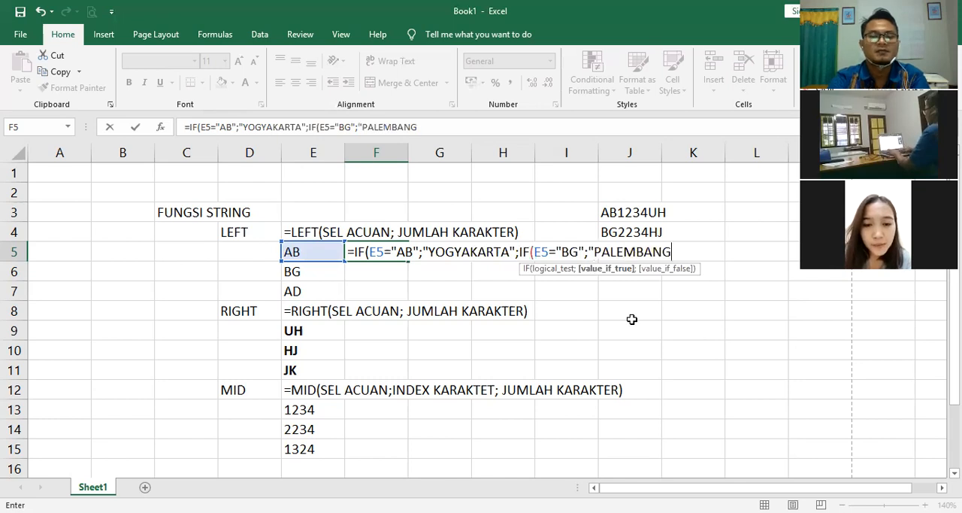
type("\"")
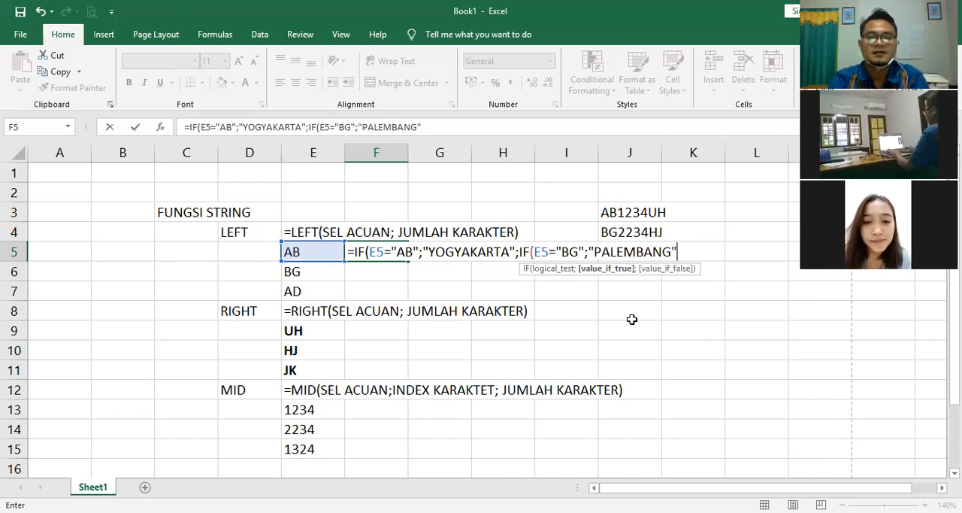
type(";")
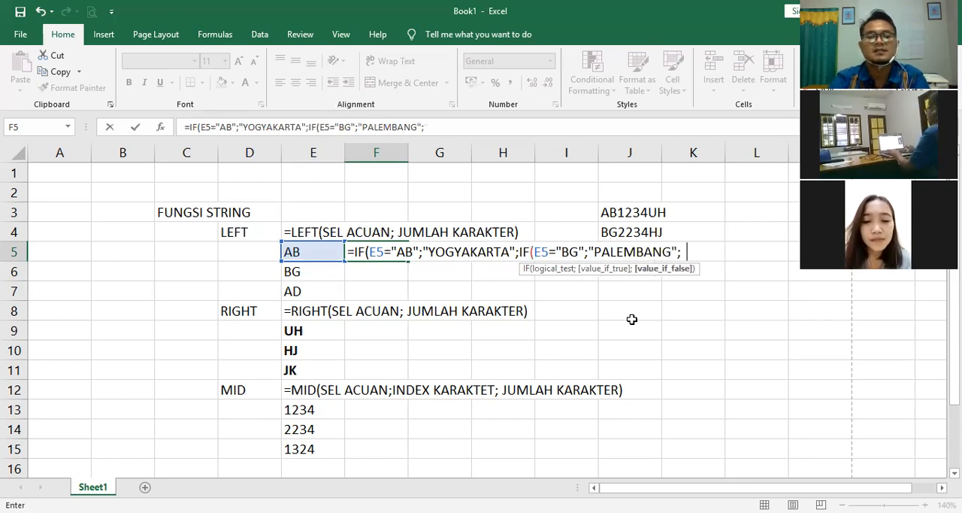
type("\"SURAKAR")
type("TA\"")
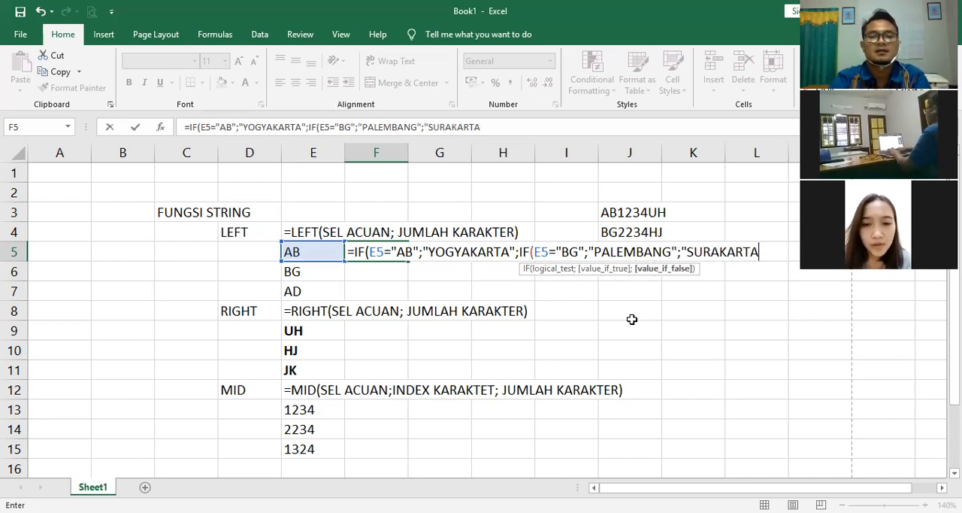
type("))")
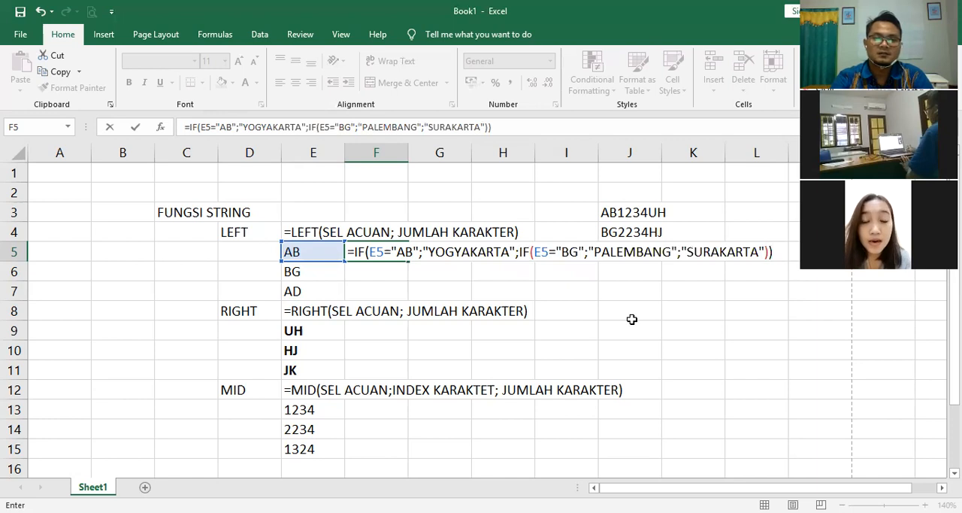
key("Return")
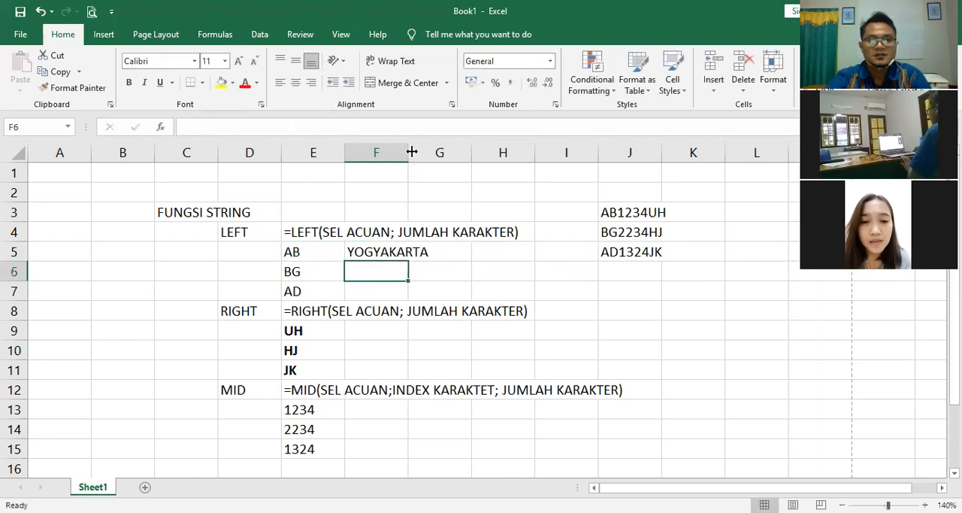
Step: Widen column F to fit the place names and fill the IF formula from F5 down through F7
left_click_drag(412, 152, 451, 152)
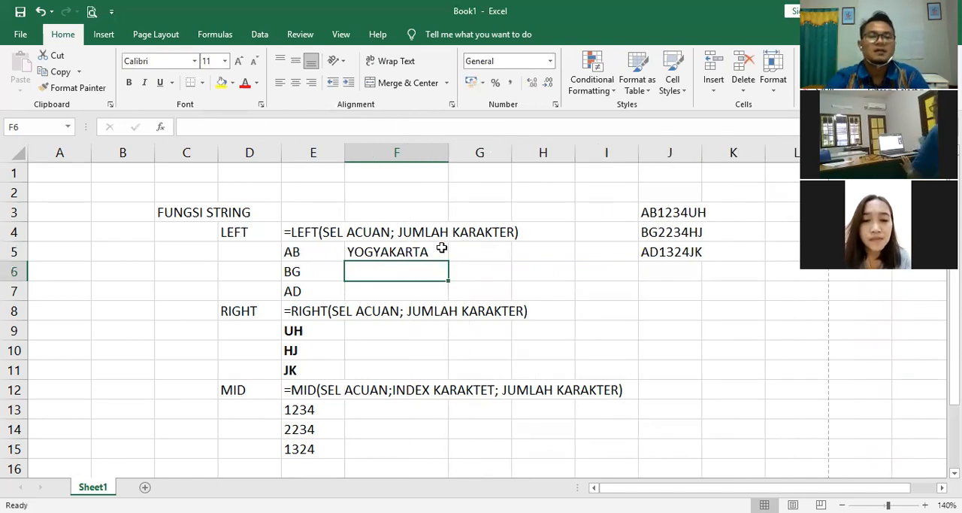
key("Up")
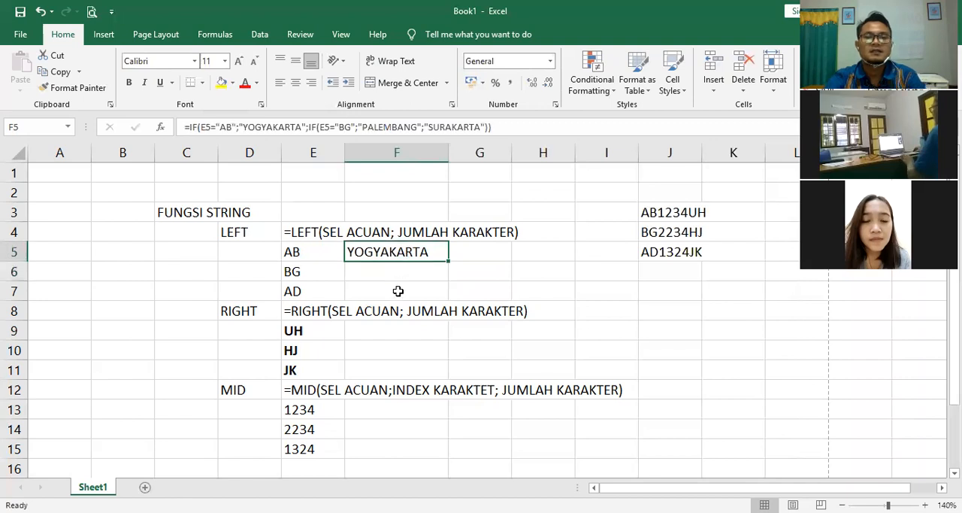
left_click(398, 290, "shift")
key("ctrl+d")
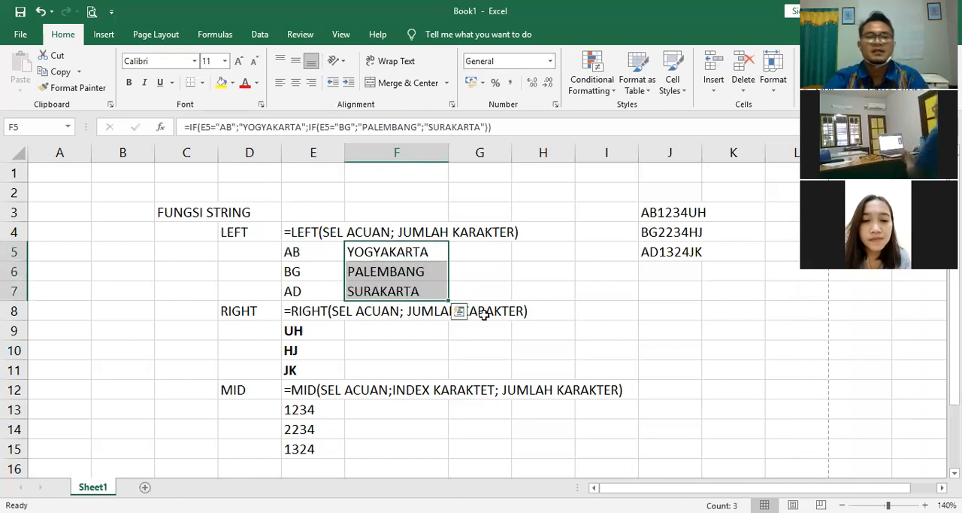
left_click(639, 318)
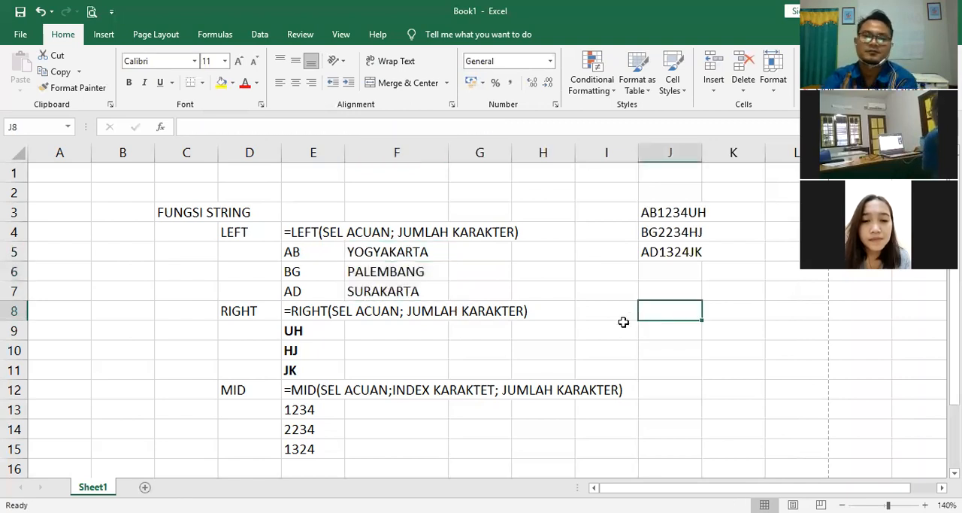
left_click(599, 349)
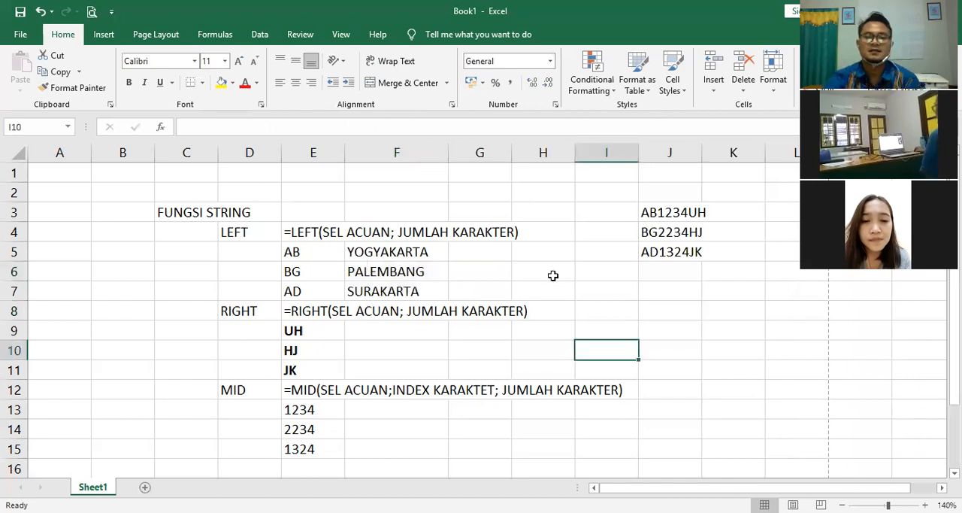
left_click(552, 275)
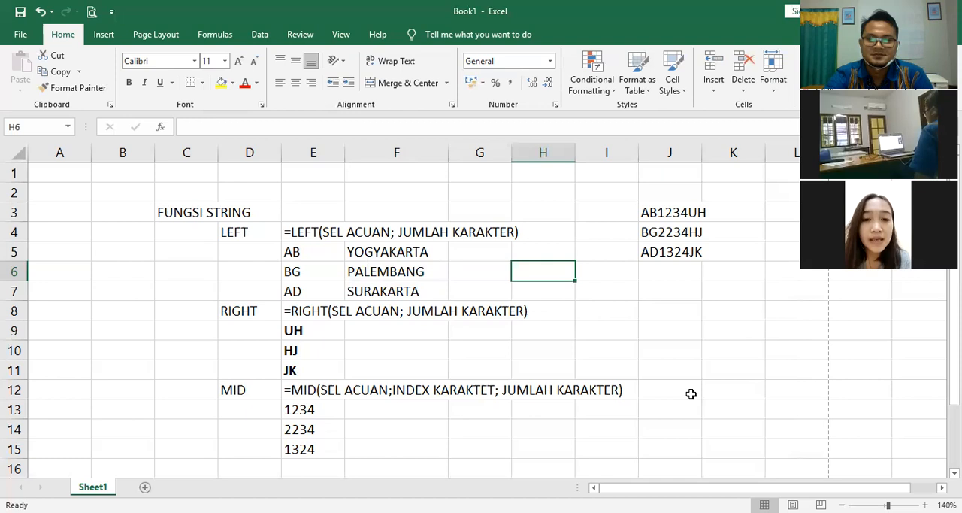
scroll(481, 316, "right", 1)
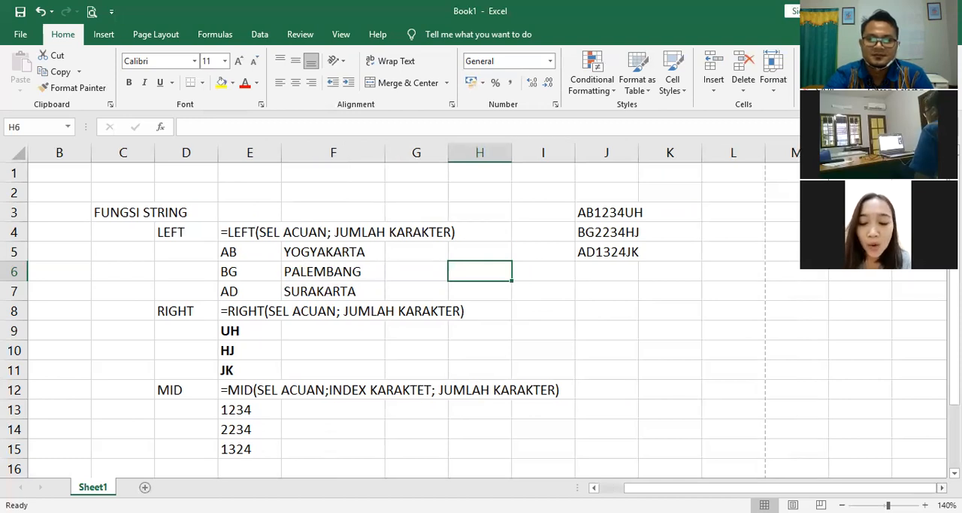
scroll(481, 316, "right", 1)
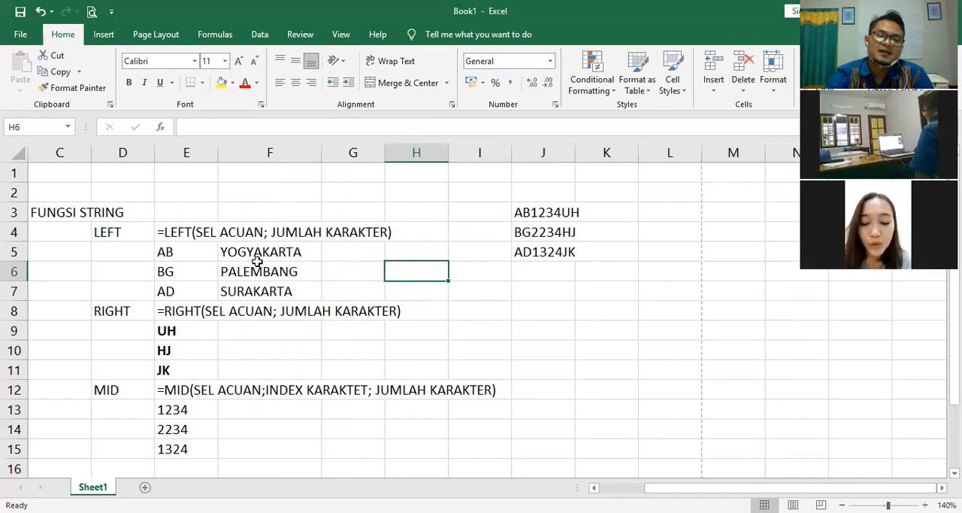
left_click(562, 328)
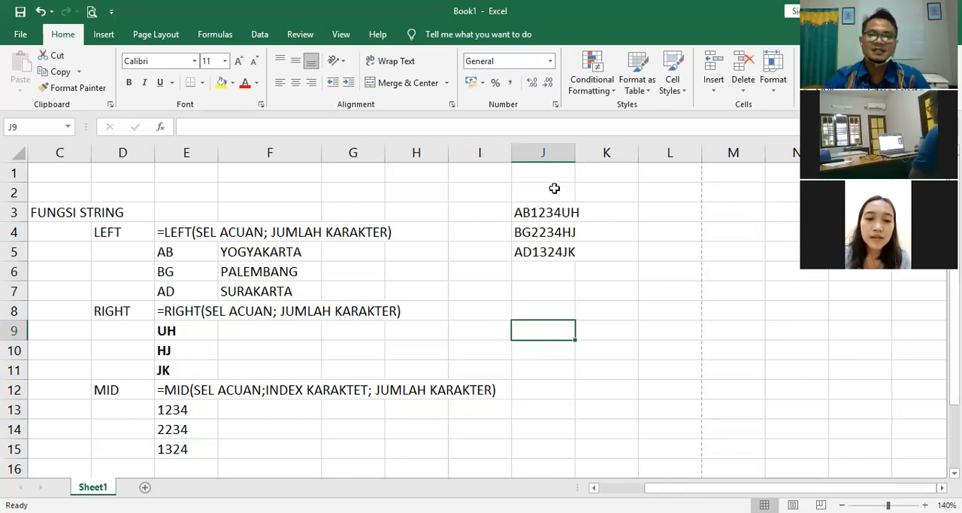
left_click(545, 213)
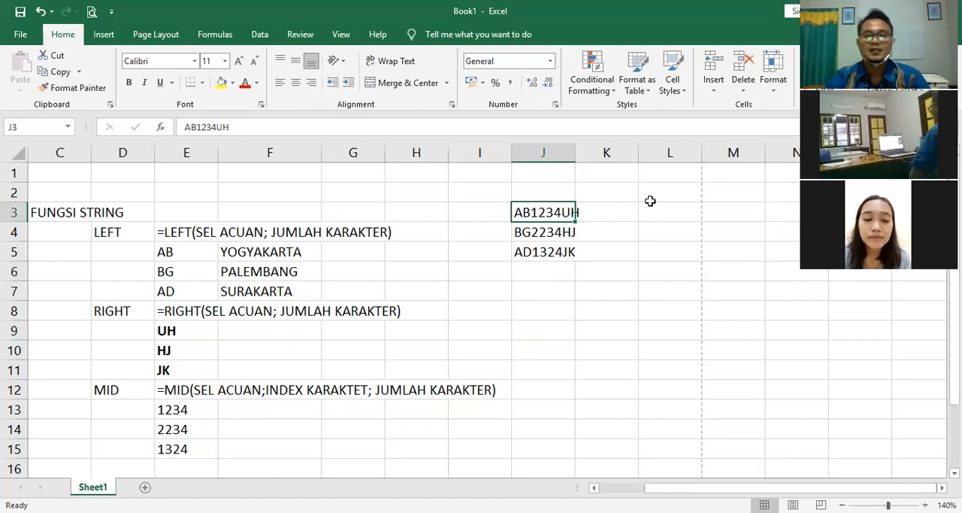
left_click(617, 213)
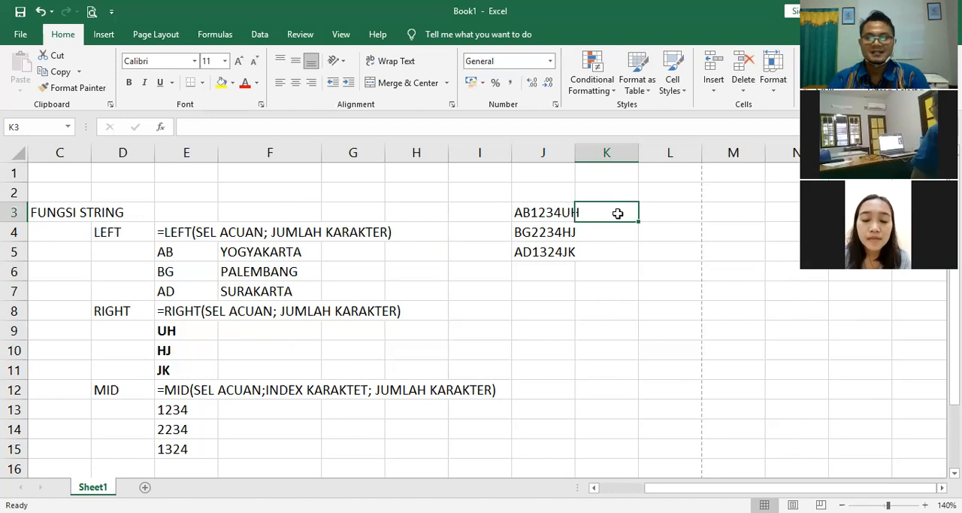
Step: Enter the heading PLAT in cell J2, above the three sample strings
left_click(550, 191)
type("PLAT")
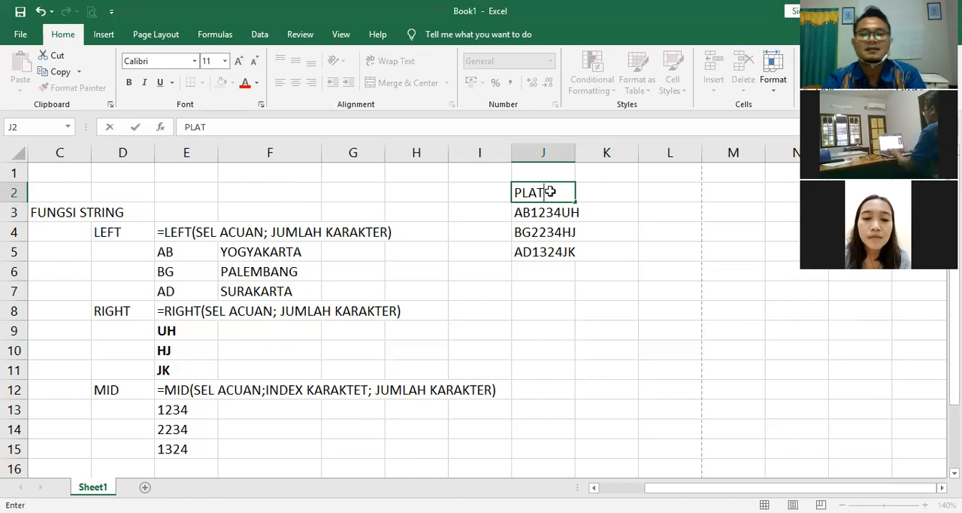
key("Return")
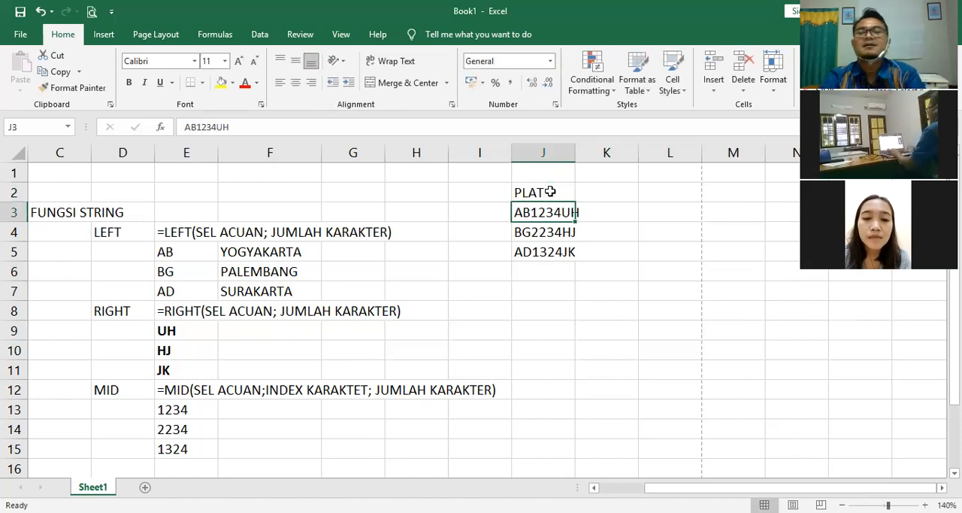
left_click(552, 191)
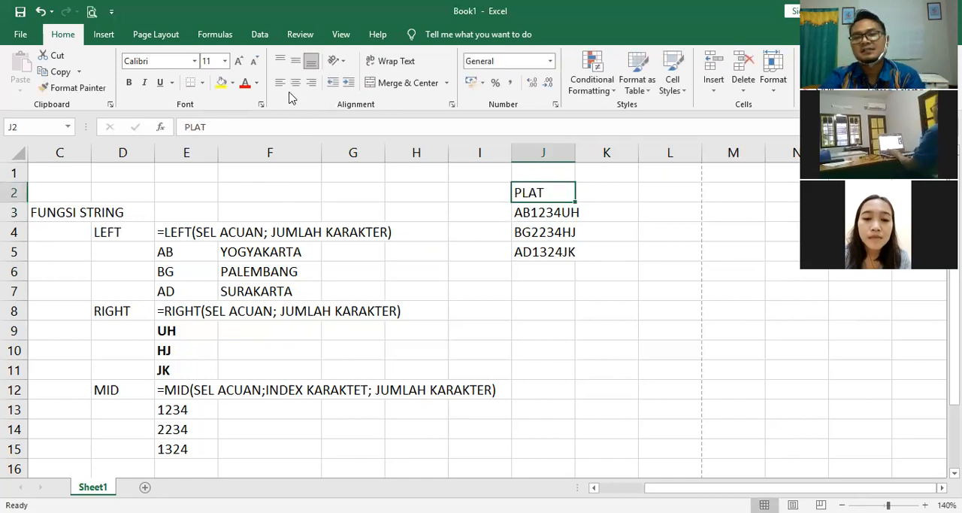
Step: Make the PLAT heading bold and enter the heading ASAL KENDARAAN in cell K2
left_click(132, 82)
left_click(614, 192)
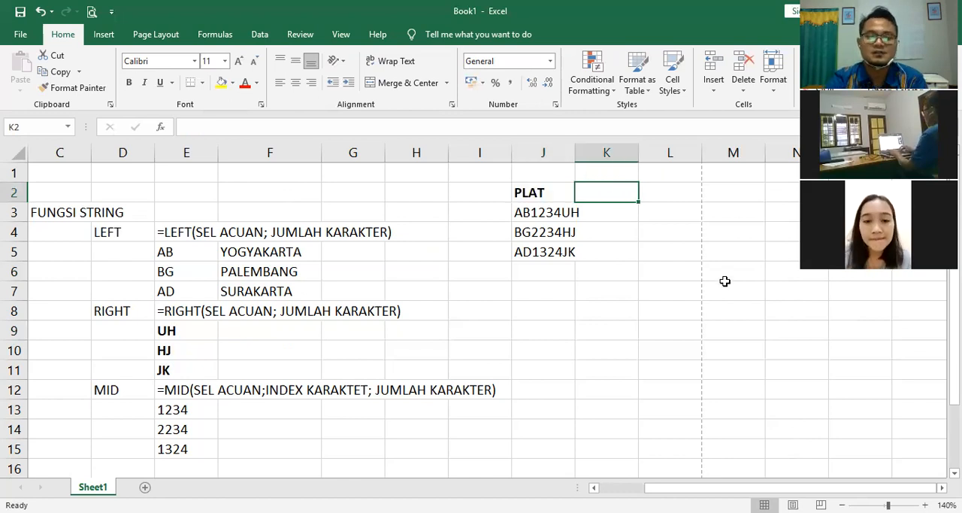
type("ASAL KEND")
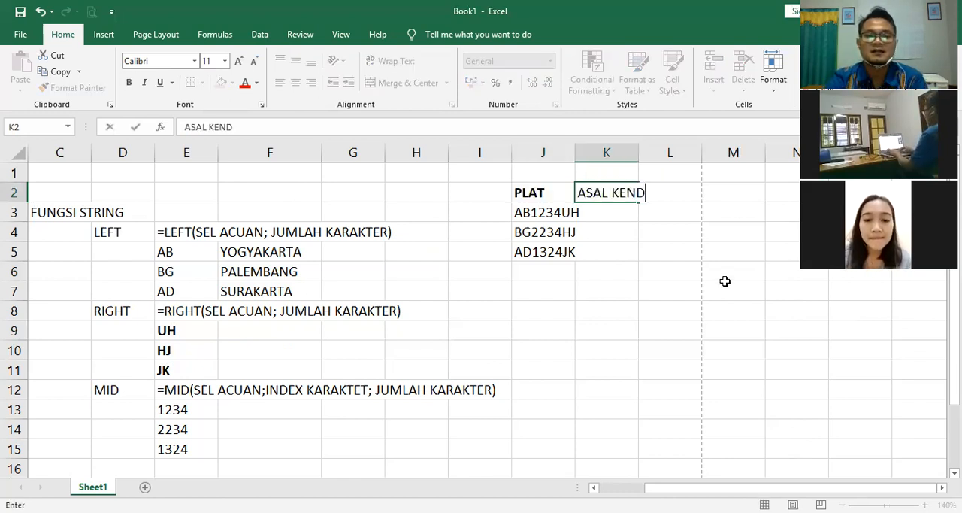
type("ARAAN")
key("Return")
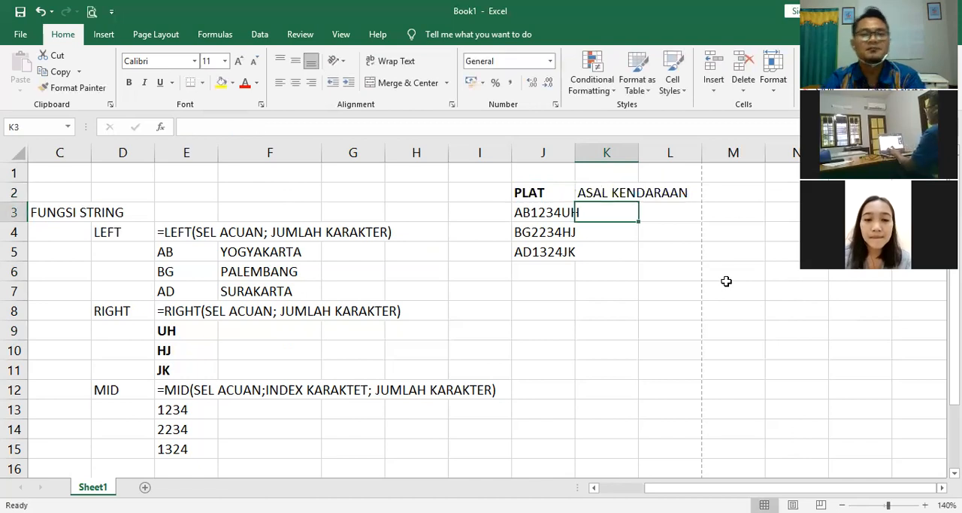
Step: Make the ASAL KENDARAAN heading bold and autofit columns J and K to their contents
double_click(572, 152)
left_click(615, 291)
left_click(608, 193)
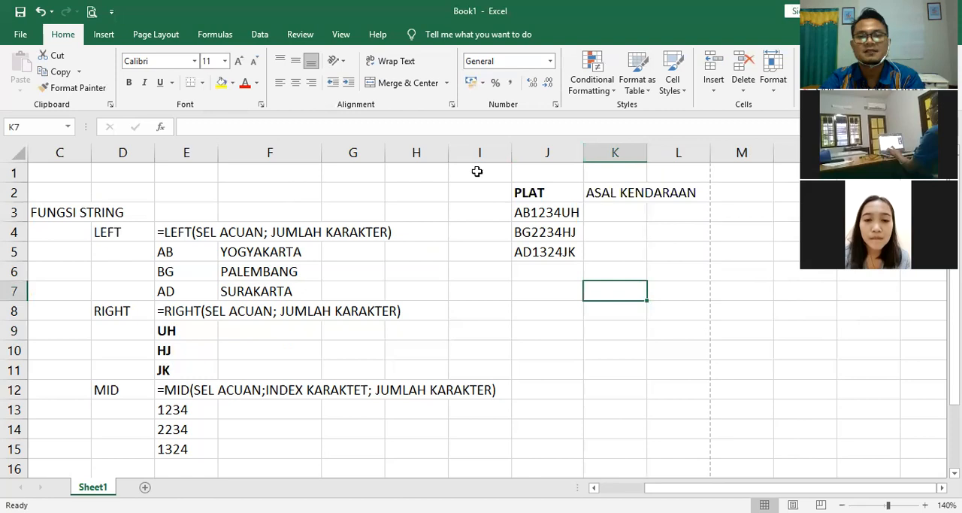
left_click(130, 83)
double_click(652, 147)
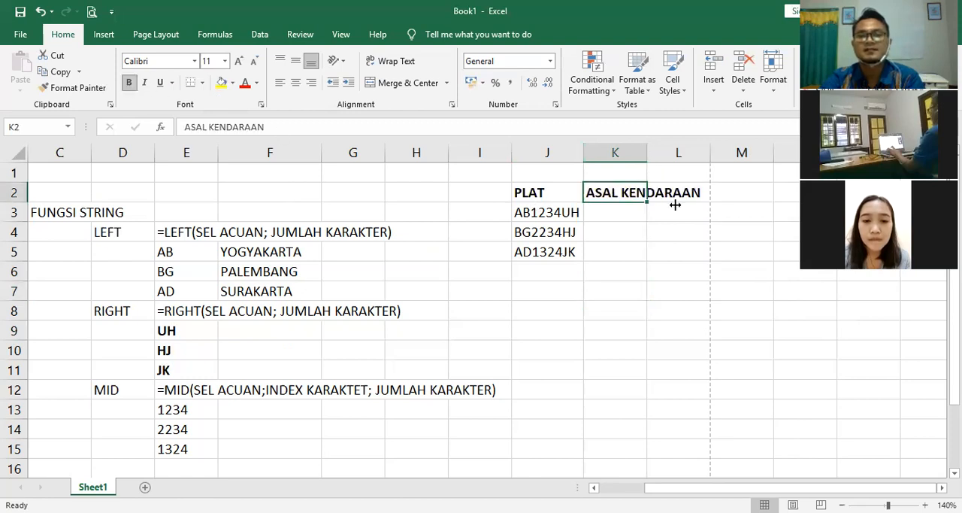
Step: Apply borders to the table range J2:K5 and center its contents horizontally
left_click_drag(540, 195, 679, 248)
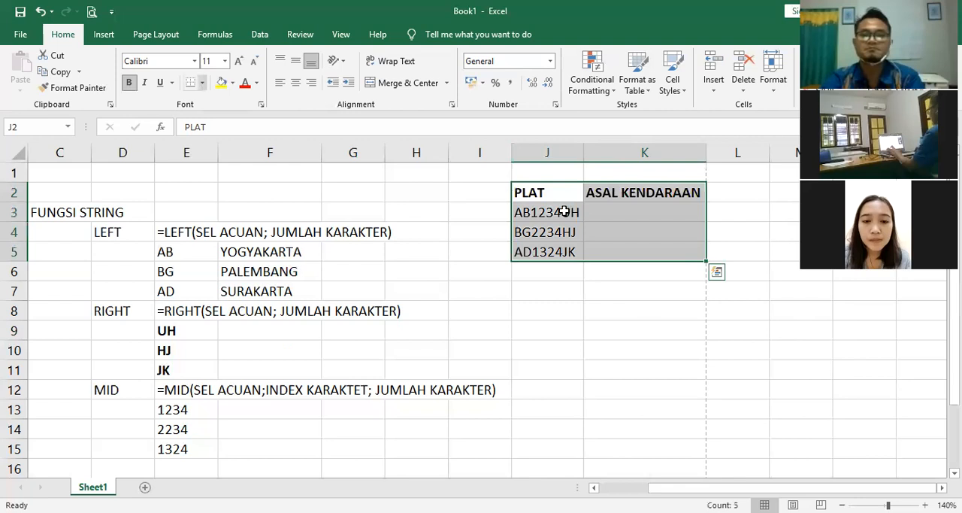
left_click(644, 329)
left_click_drag(547, 193, 646, 252)
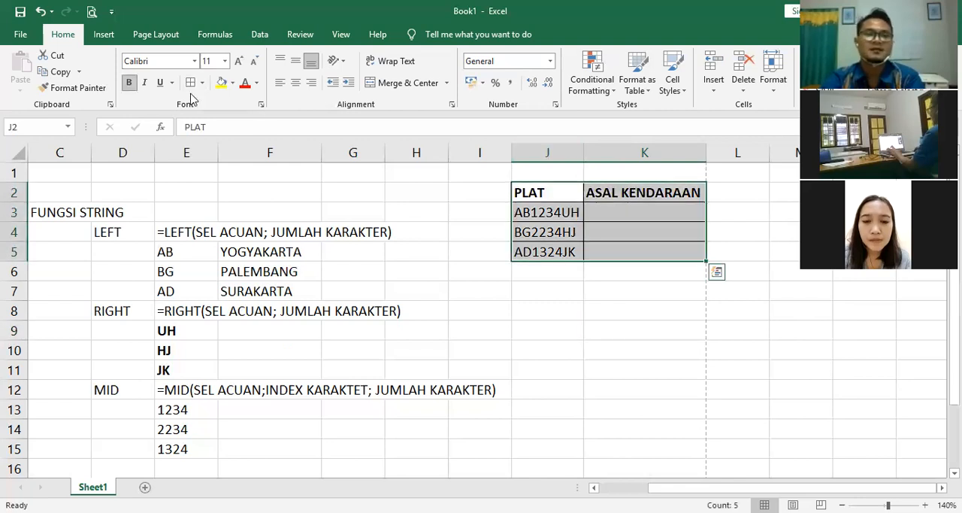
left_click(292, 83)
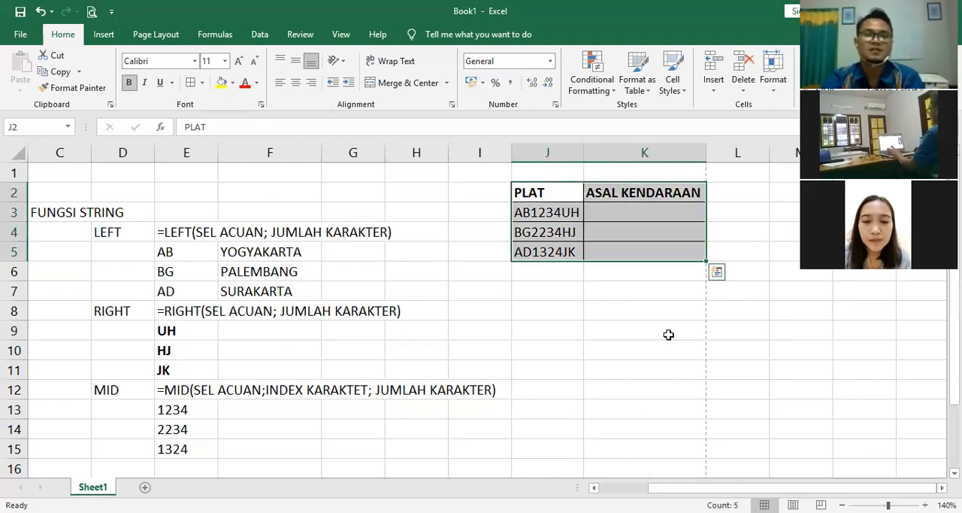
Step: Left-align the body cells K3:K5 and the plate strings in J3:J5
left_click(610, 209)
left_click_drag(616, 218, 621, 251)
left_click(280, 83)
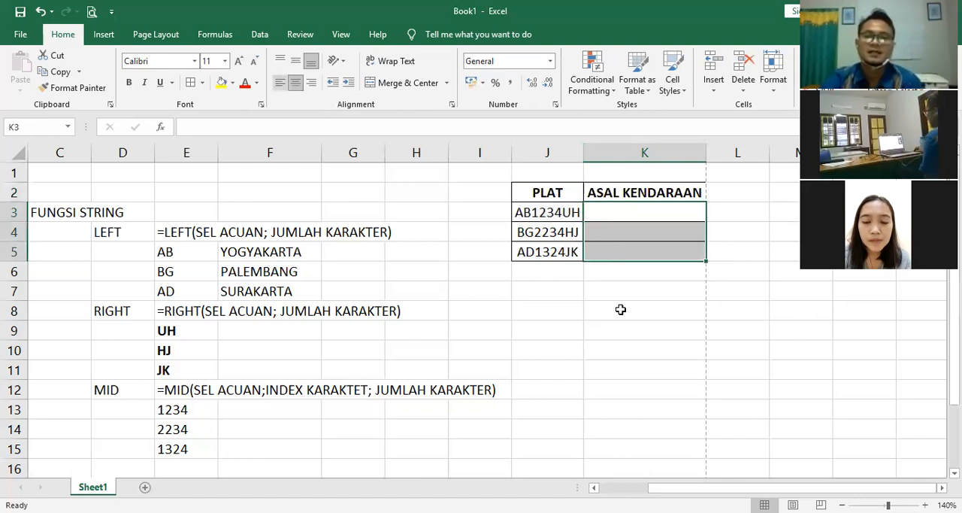
left_click(621, 302)
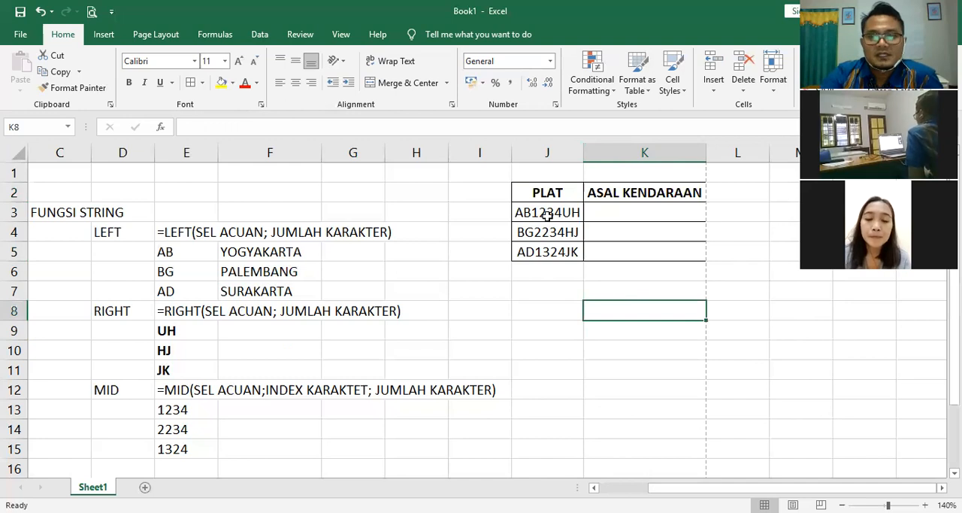
left_click_drag(545, 213, 545, 233)
key("shift+Down")
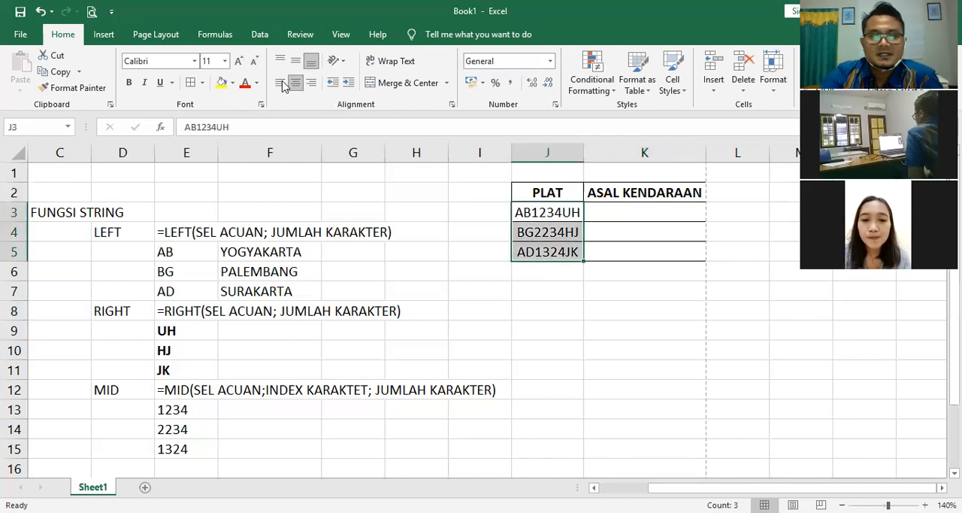
left_click(279, 83)
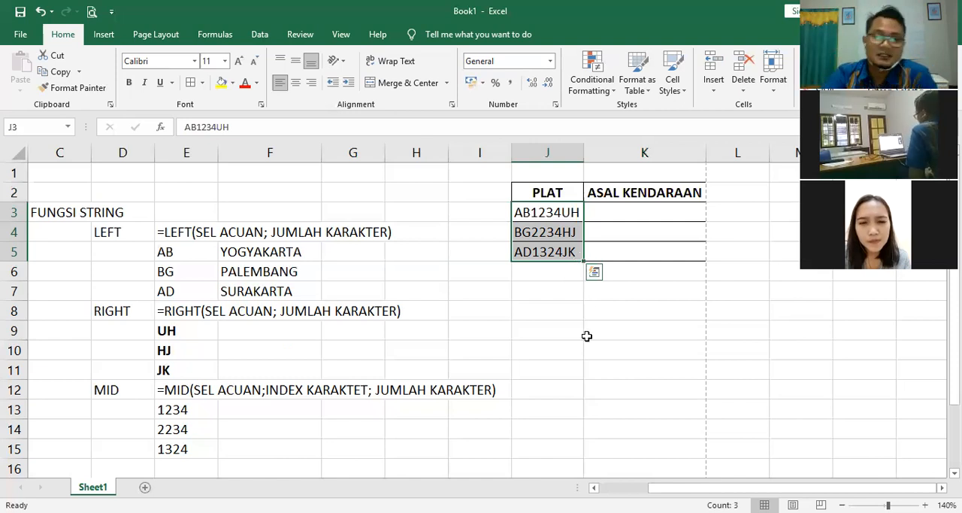
left_click(547, 333)
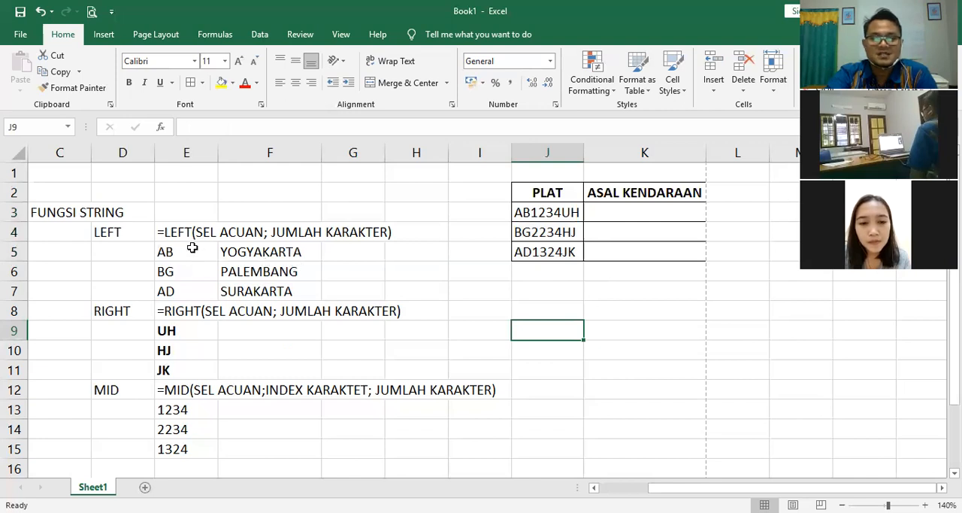
Step: Review the LEFT formula in cell E5 and the nested IF formula in cell F5
left_click(190, 250)
left_click(263, 251)
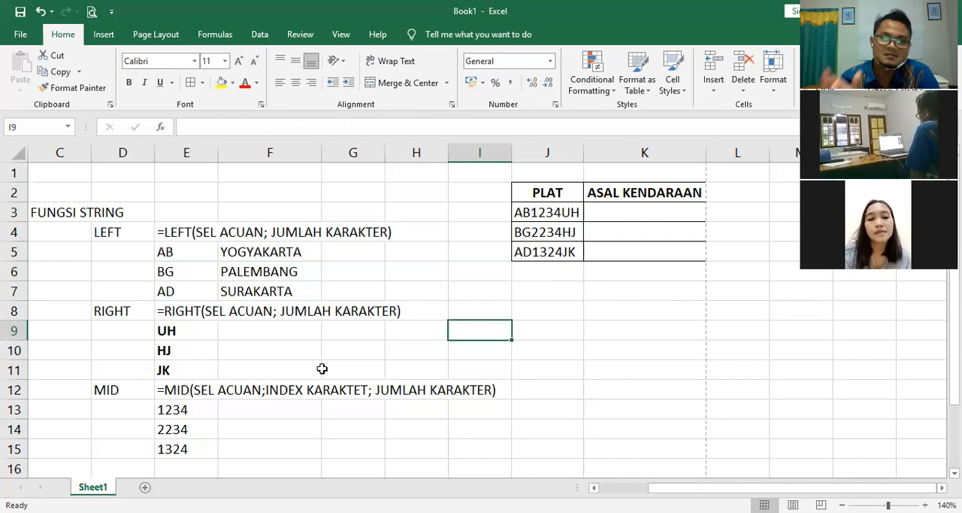
left_click(184, 252)
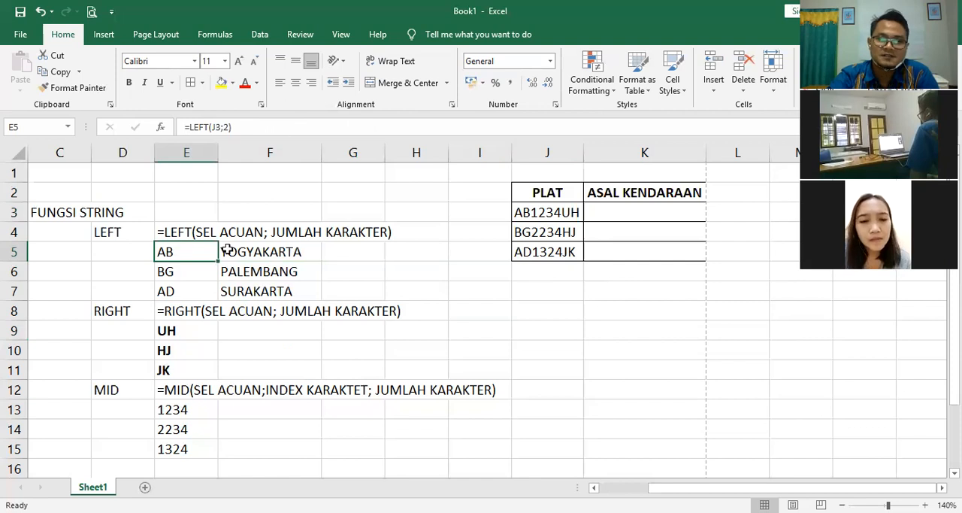
left_click(255, 251)
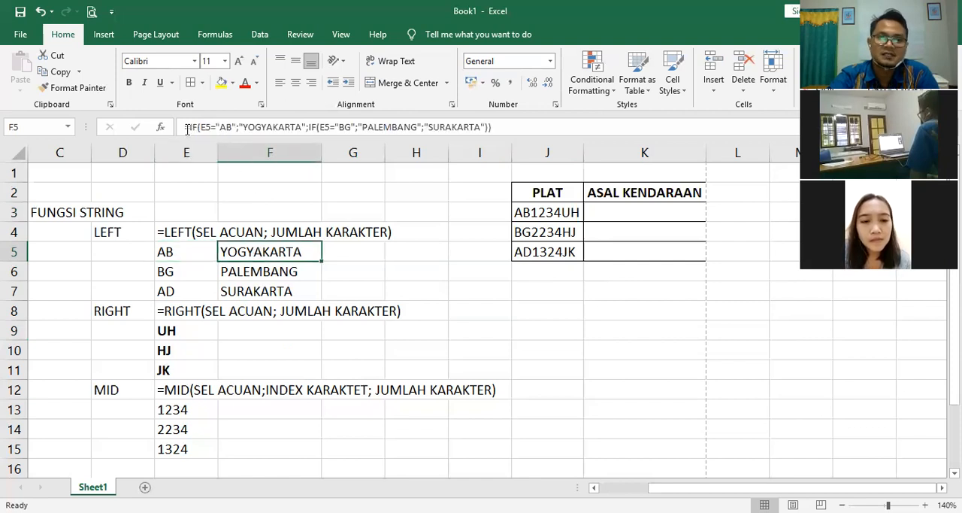
left_click(329, 292)
left_click(297, 353)
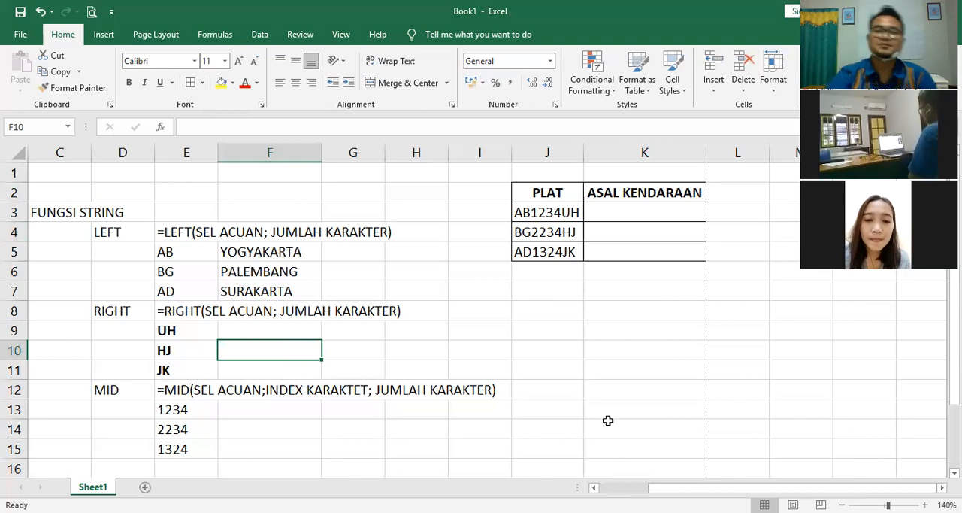
left_click(553, 310)
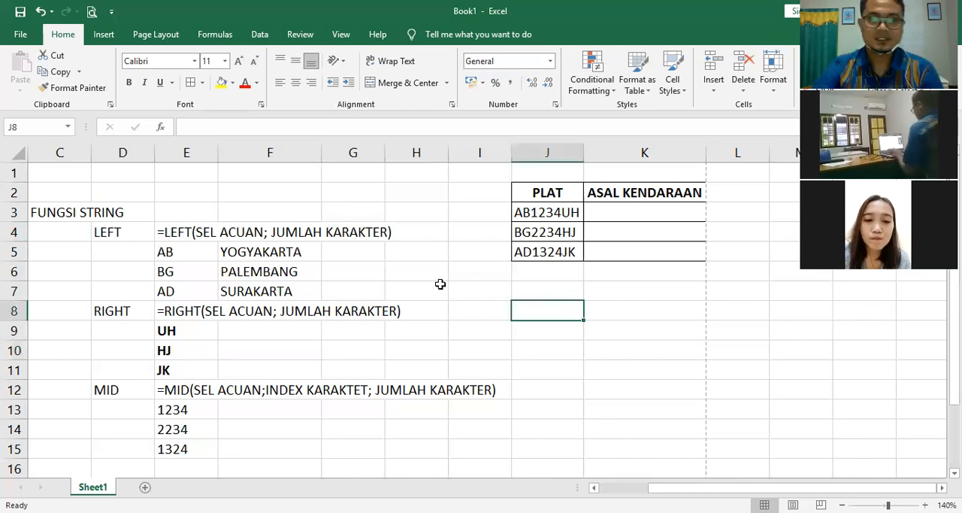
Step: Merge and center cells I7:K8 below the table, with middle vertical alignment and wrapped text
left_click(483, 288)
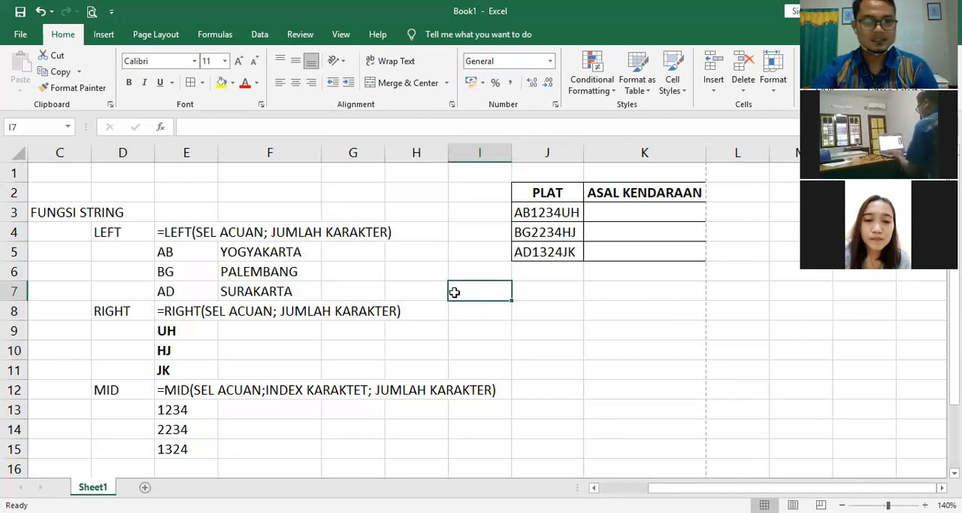
double_click(499, 283)
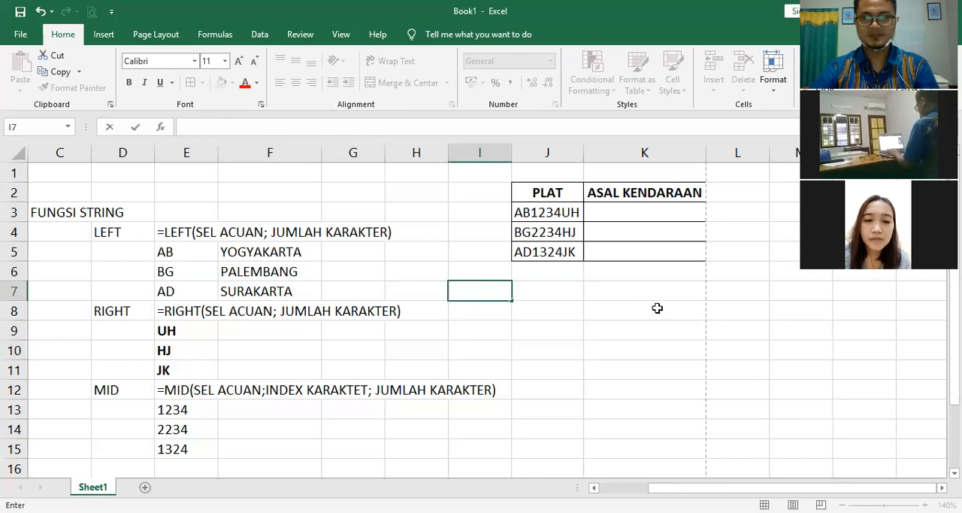
left_click(655, 307, "shift")
left_click(383, 83)
left_click(296, 60)
left_click(391, 60)
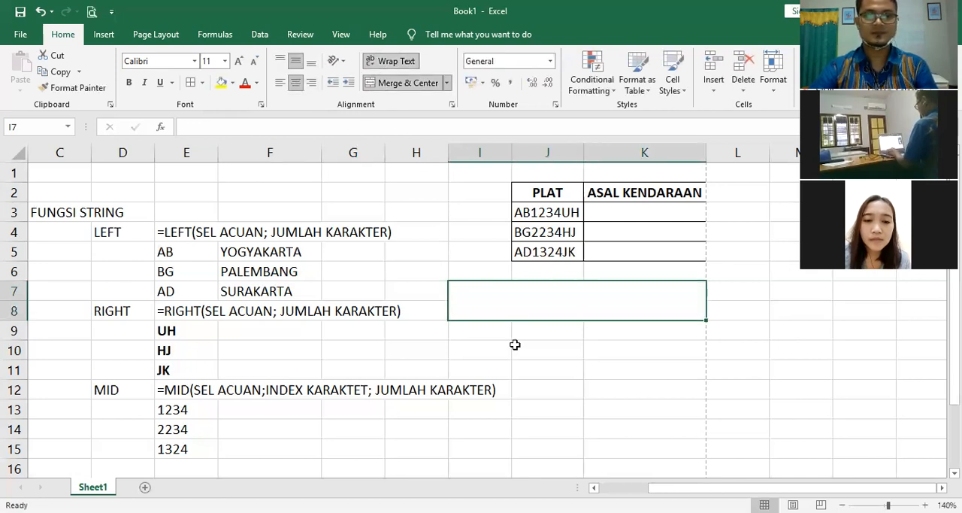
Step: Start an IF syntax note in the merged cell I7 as text: =IF(SEL ACUAN; NILAI JIKA LOGIKA BENAR;
type("''=IF(")
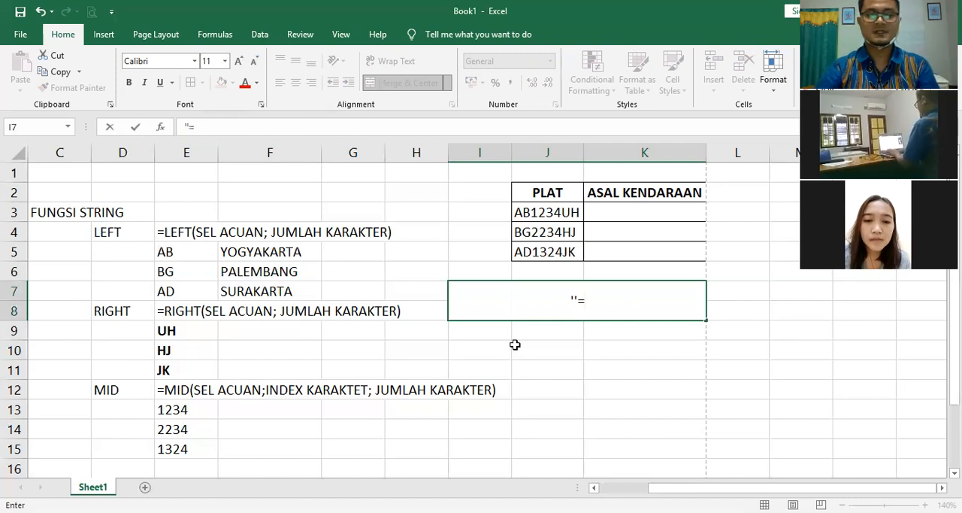
type("SEL ")
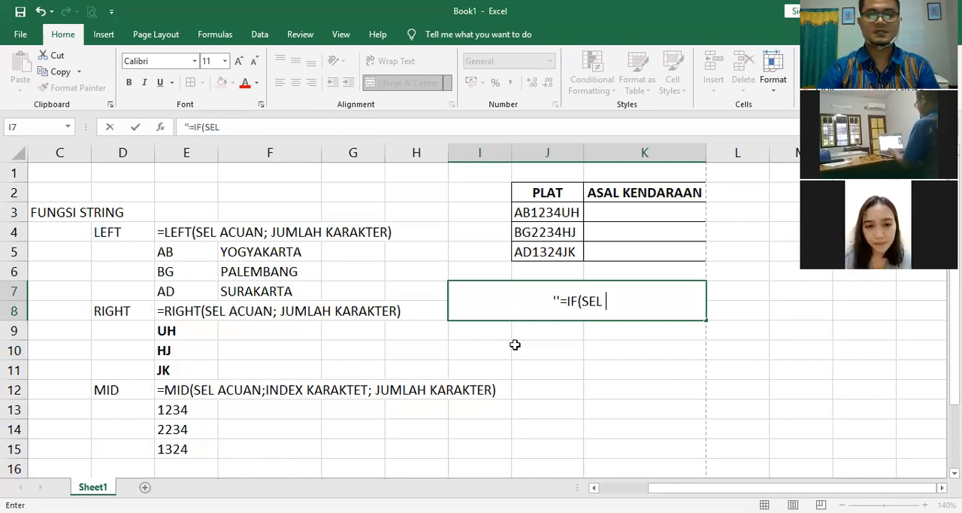
type("ACUAN;")
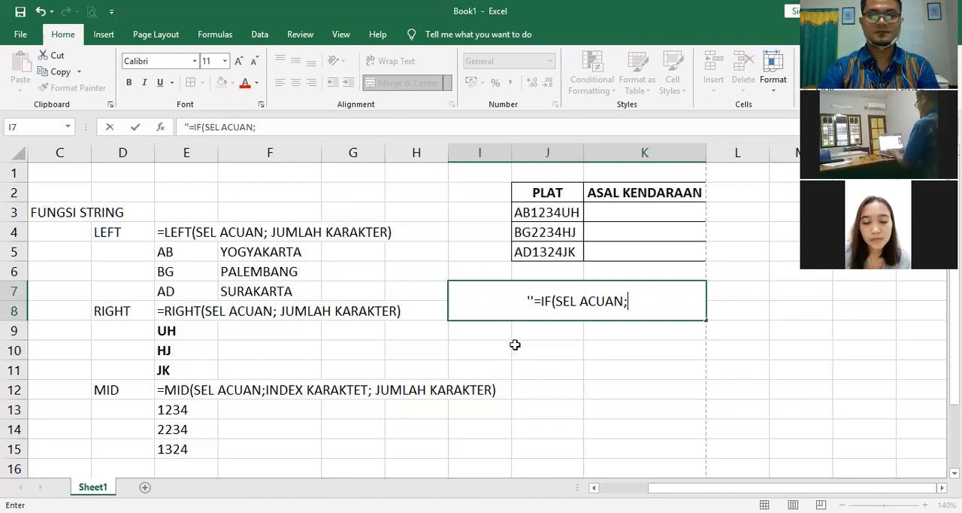
type(" NILAI JIKA ")
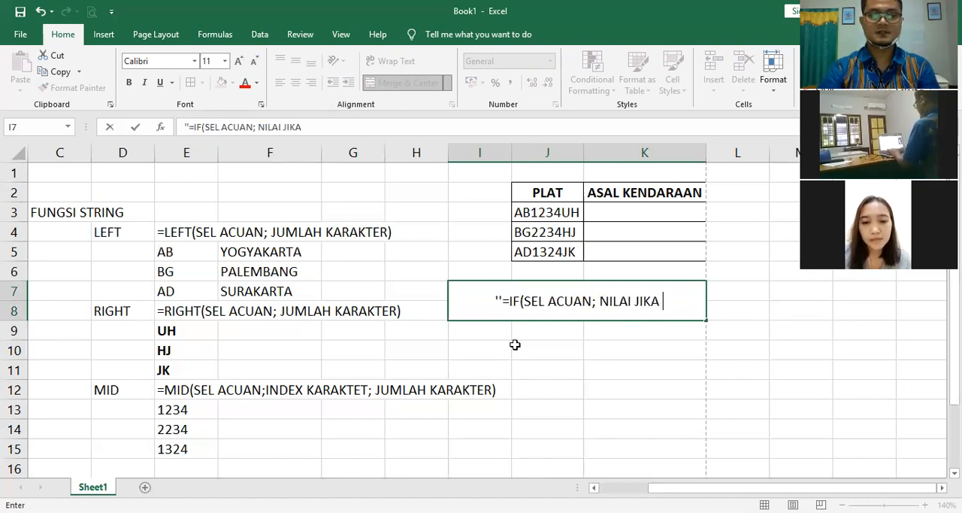
type("LOIK")
key("BackSpace")
key("BackSpace")
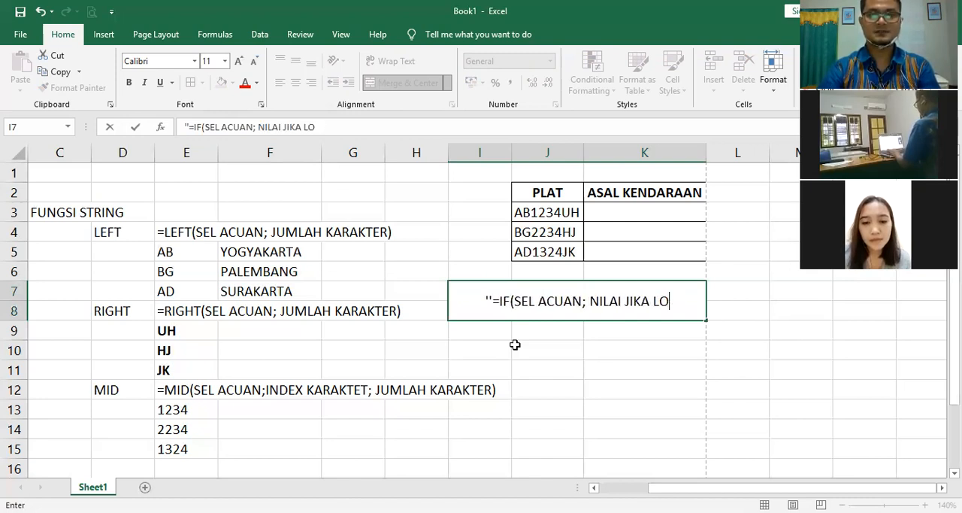
type("GIKA BENAR")
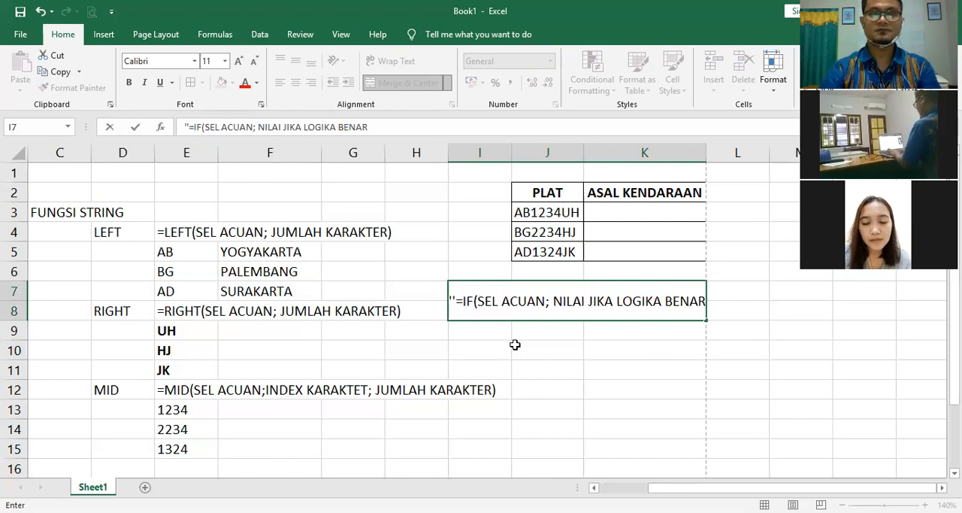
type("; NILAI J")
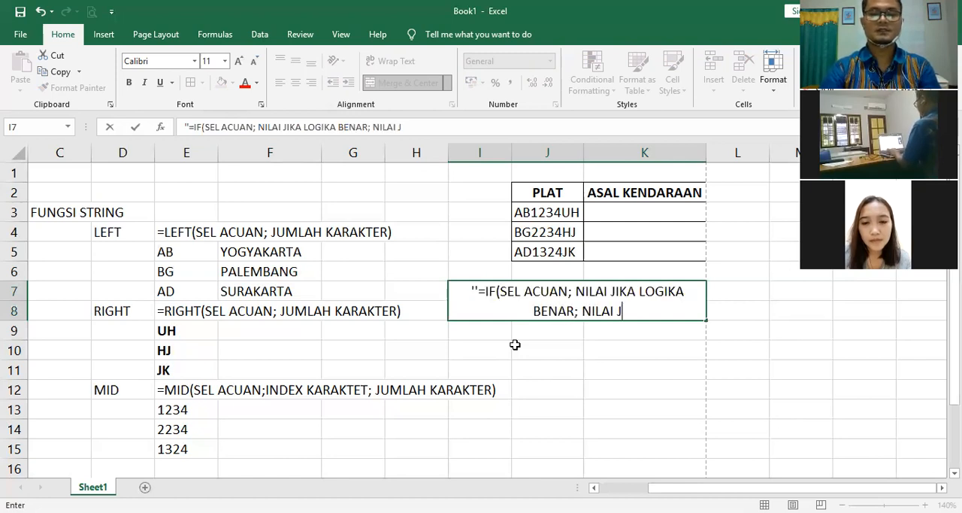
type("IKA LOGIKA ASALAH")
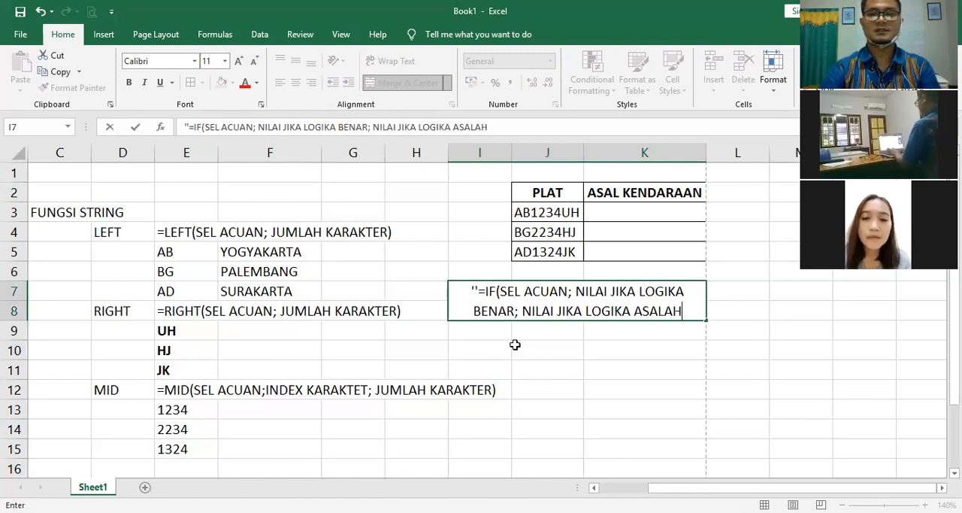
Step: Complete the IF syntax note in I7 with the final argument NILAI JIKA LOGIKA SALAH and a closing parenthesis
key("BackSpace")
key("BackSpace")
key("BackSpace")
key("BackSpace")
key("BackSpace")
key("BackSpace")
type("SAA")
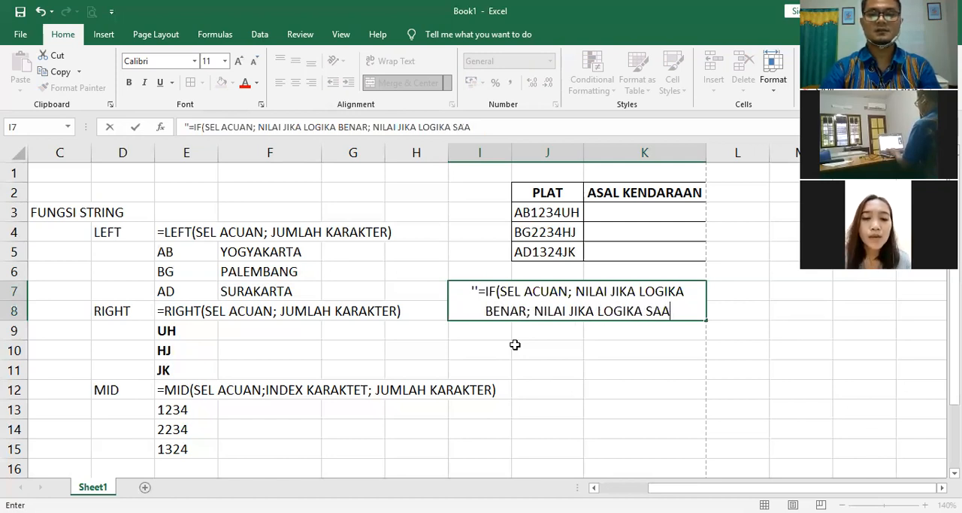
key("BackSpace")
type("LAH)")
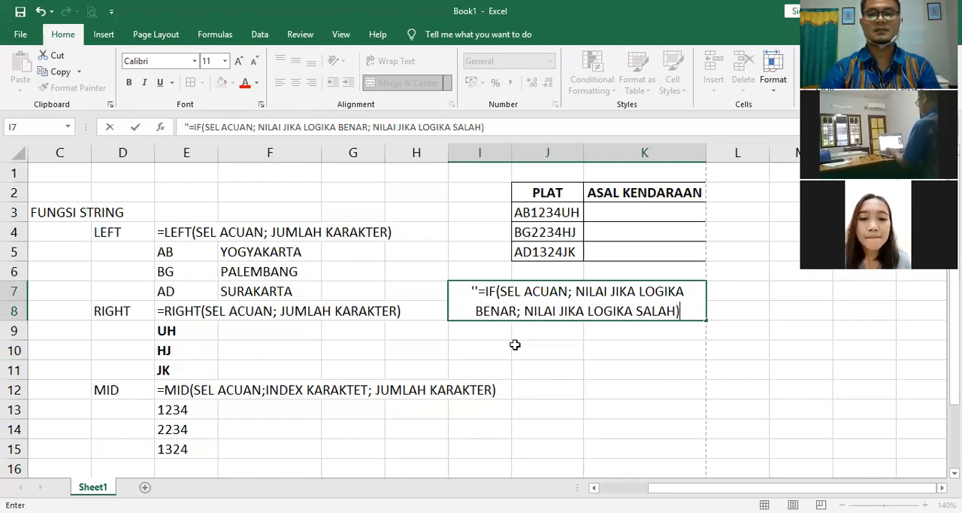
key("Return")
left_click(614, 394)
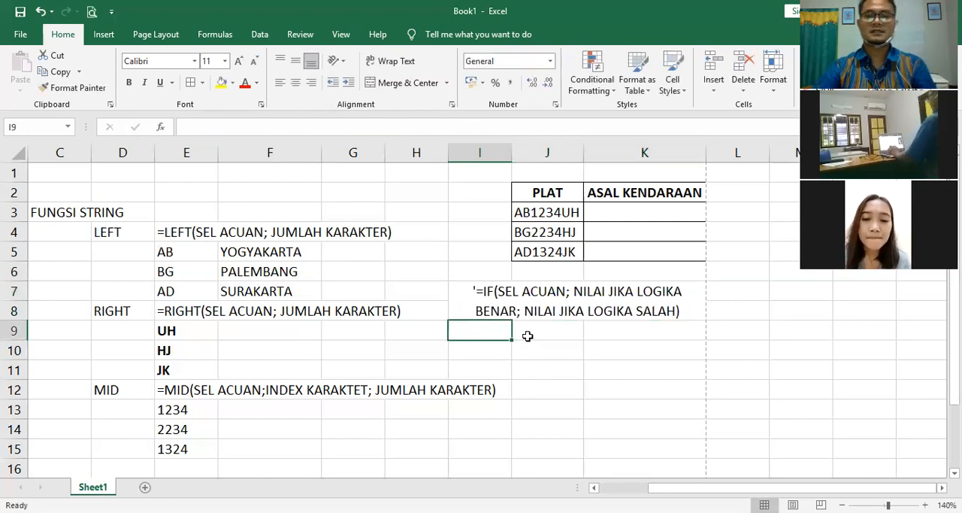
left_click(498, 292)
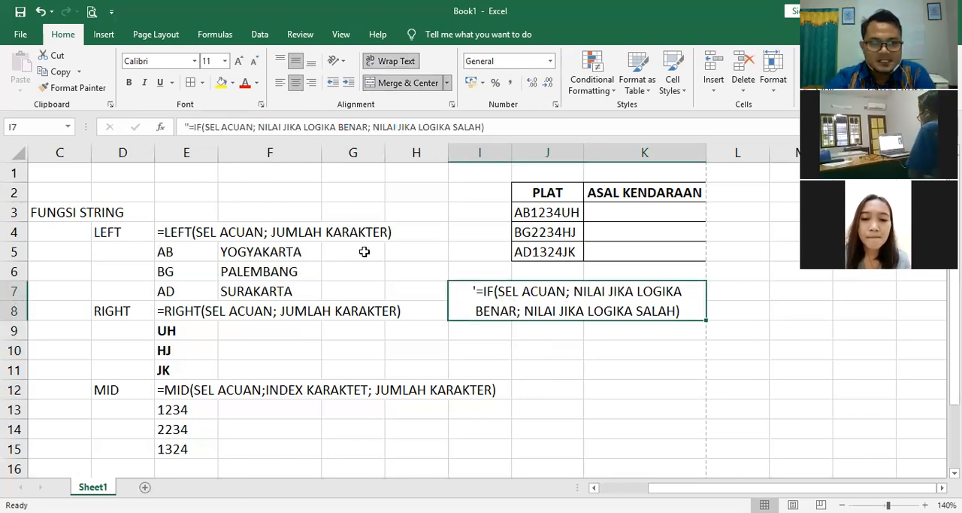
Step: Format the LEFT syntax text in cell E4 as bold with red font color
left_click(179, 231)
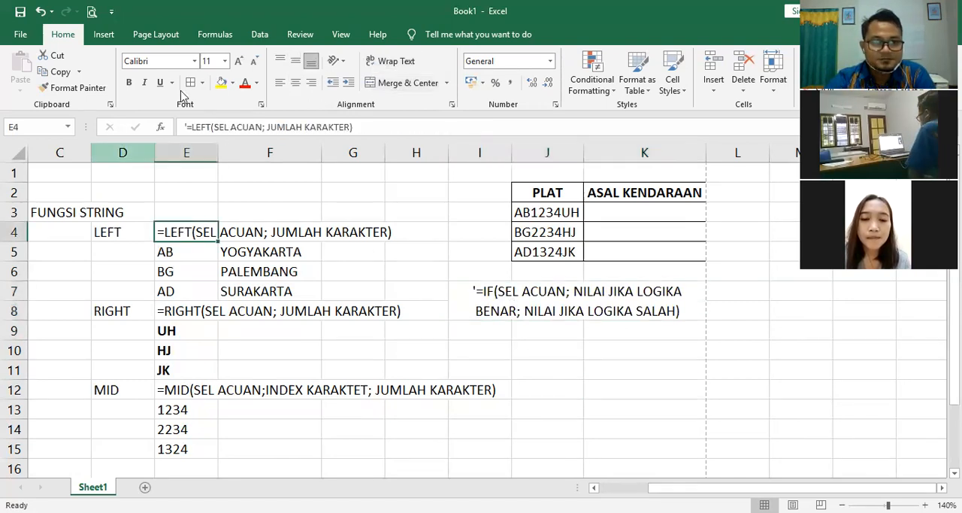
left_click(129, 82)
left_click(245, 83)
left_click(577, 371)
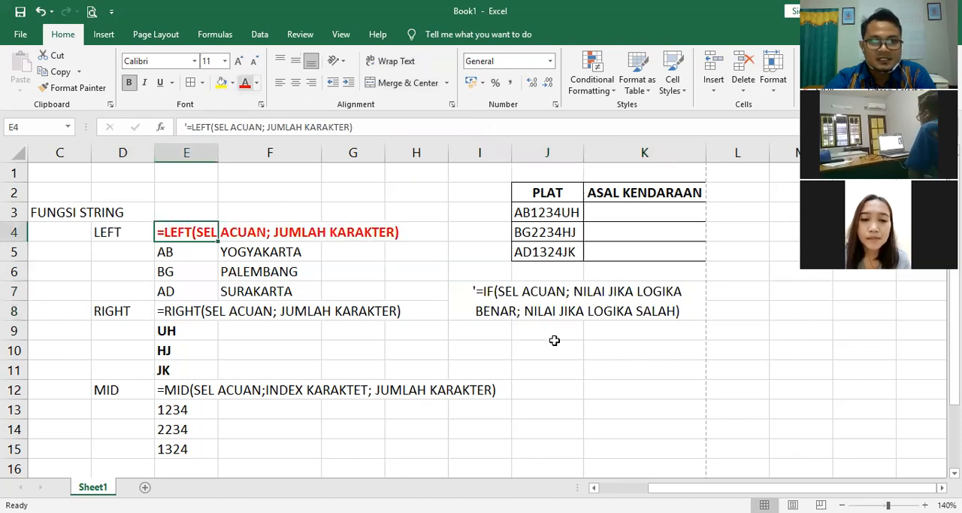
Step: Make SEL ACUAN bold and red in the IF syntax note in I7, and remove the note's extra leading apostrophe
double_click(502, 290)
left_click_drag(501, 291, 569, 291)
left_click(577, 271)
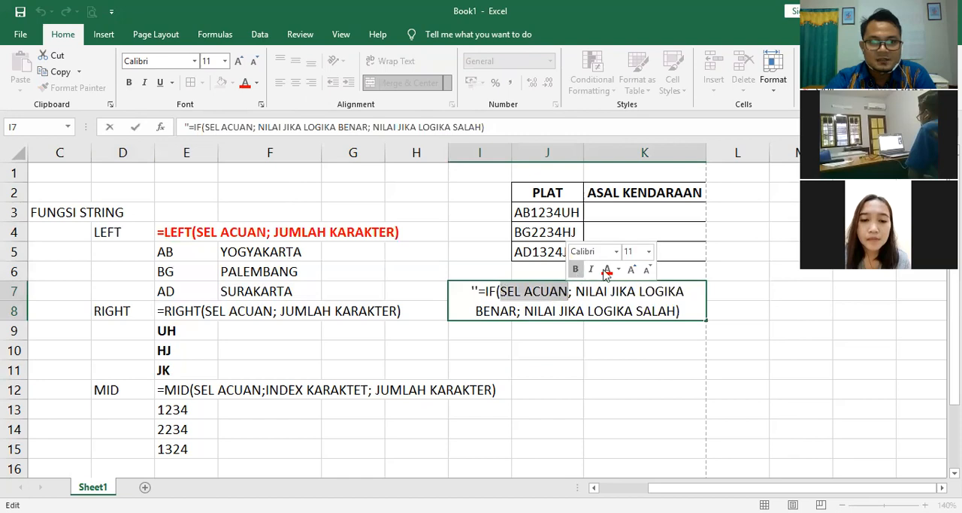
left_click(605, 271)
left_click_drag(479, 291, 465, 290)
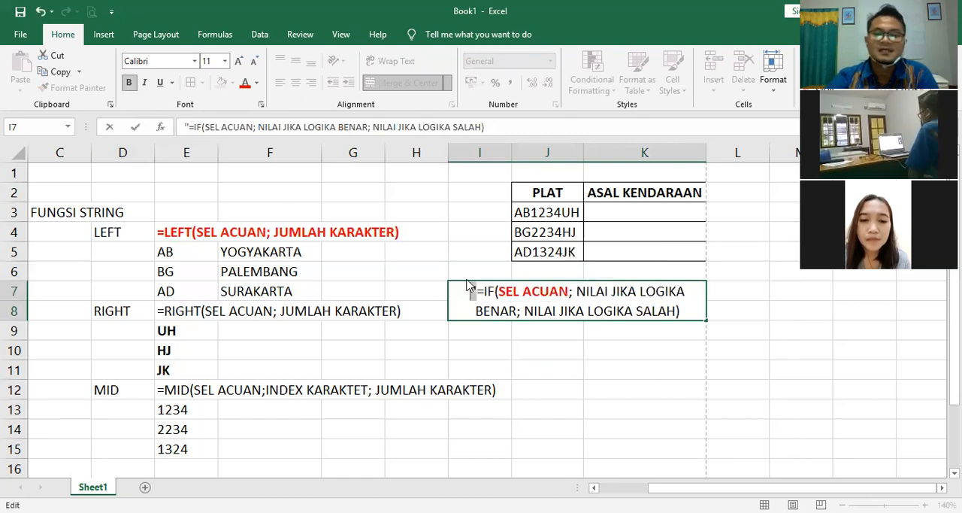
key("Delete")
key("Return")
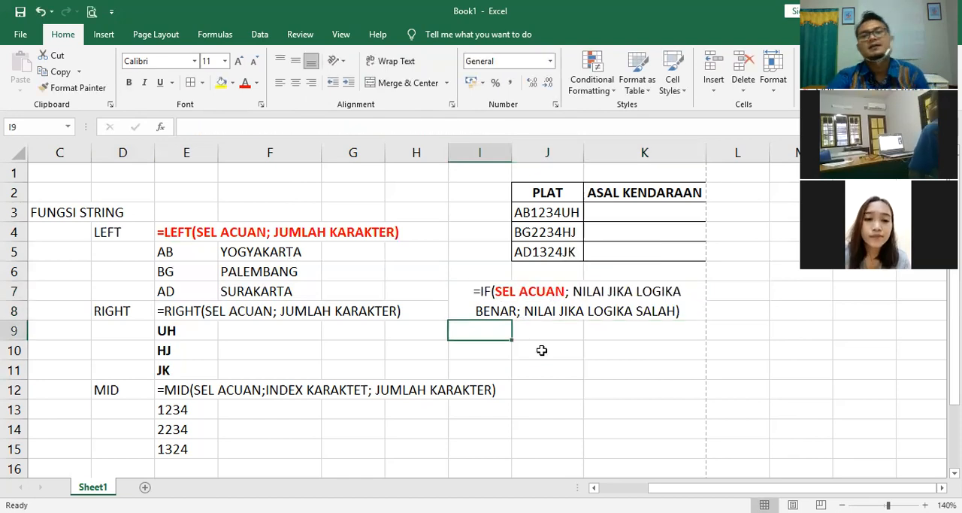
left_click(541, 350)
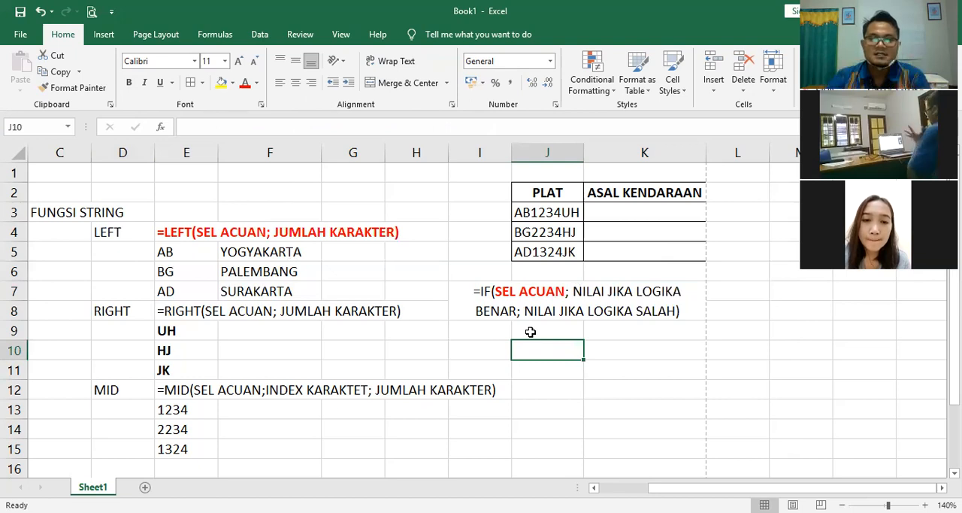
Step: Start an IF formula in K3, the first ASAL KENDARAAN cell, up to its opening parenthesis
left_click(601, 215)
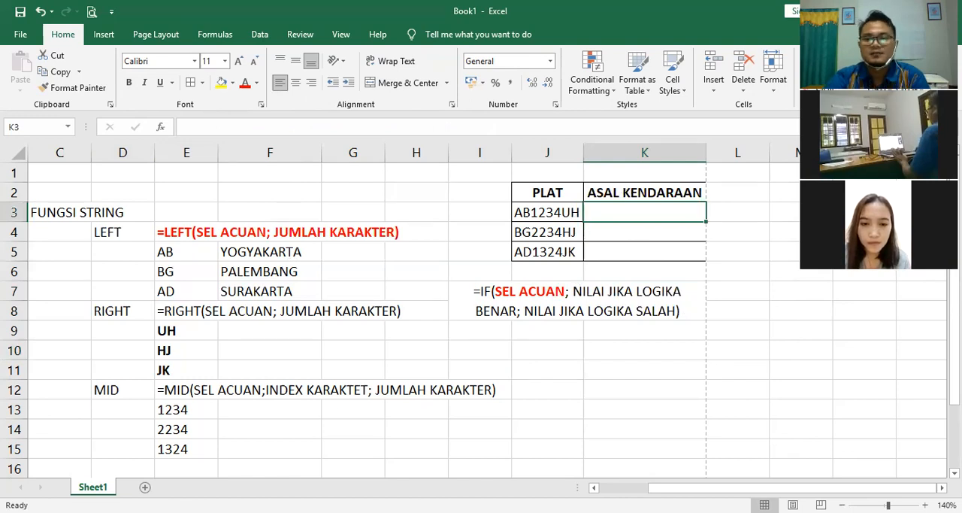
left_click(842, 505)
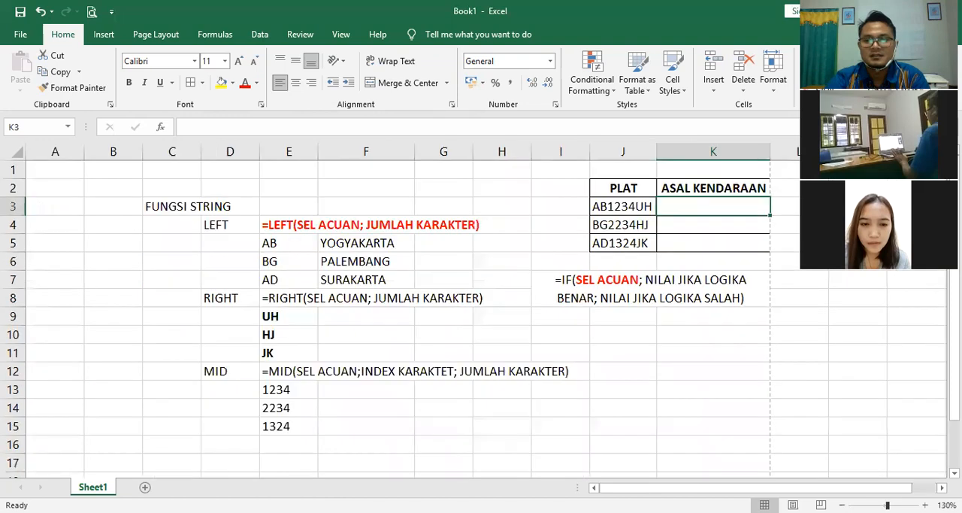
scroll(717, 292, "right", 2)
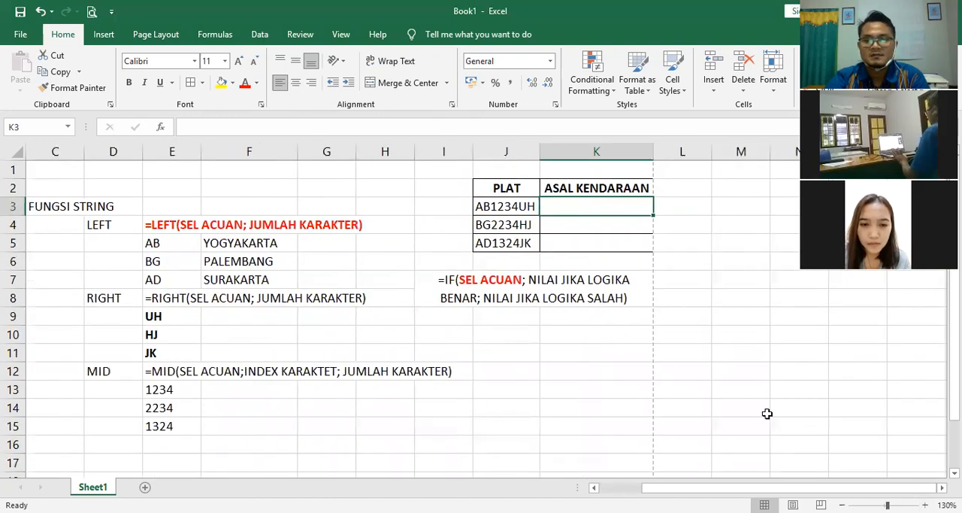
scroll(767, 414, "right", 1)
type("=")
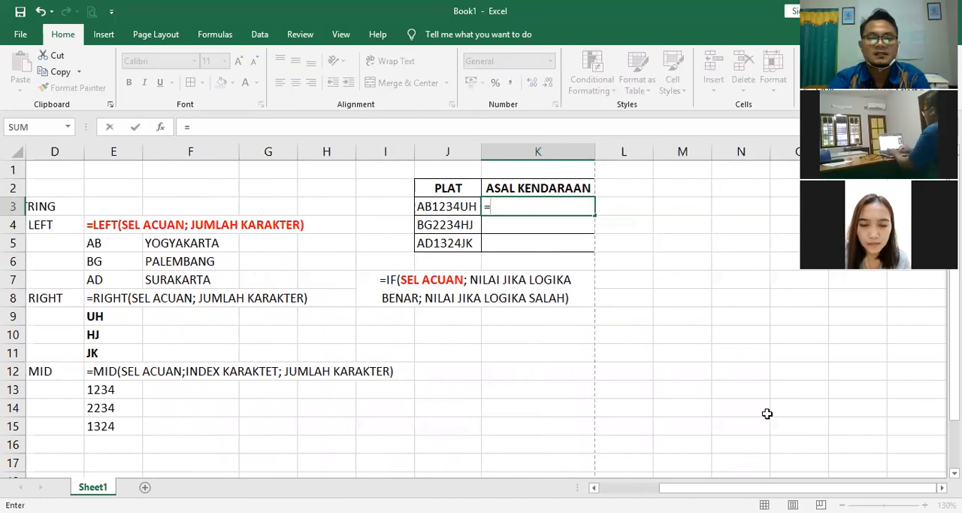
type("I")
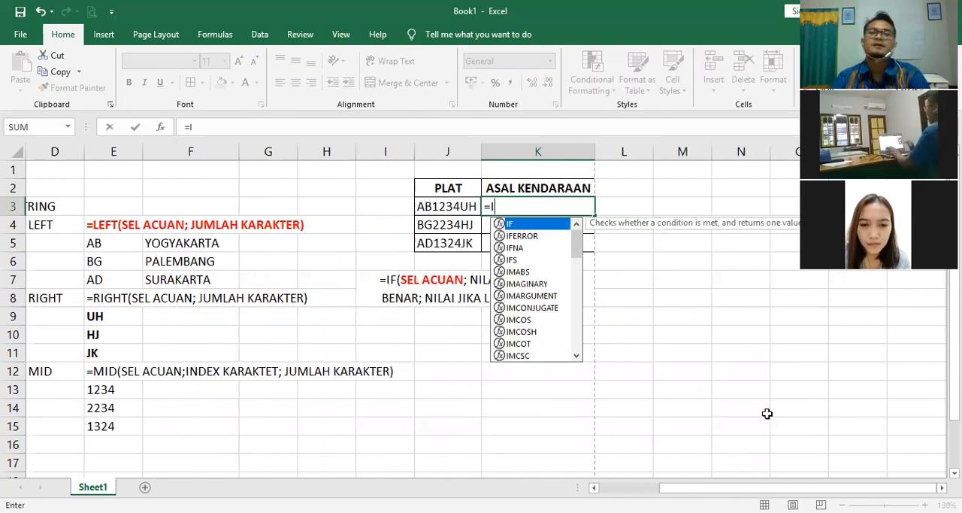
type("F(")
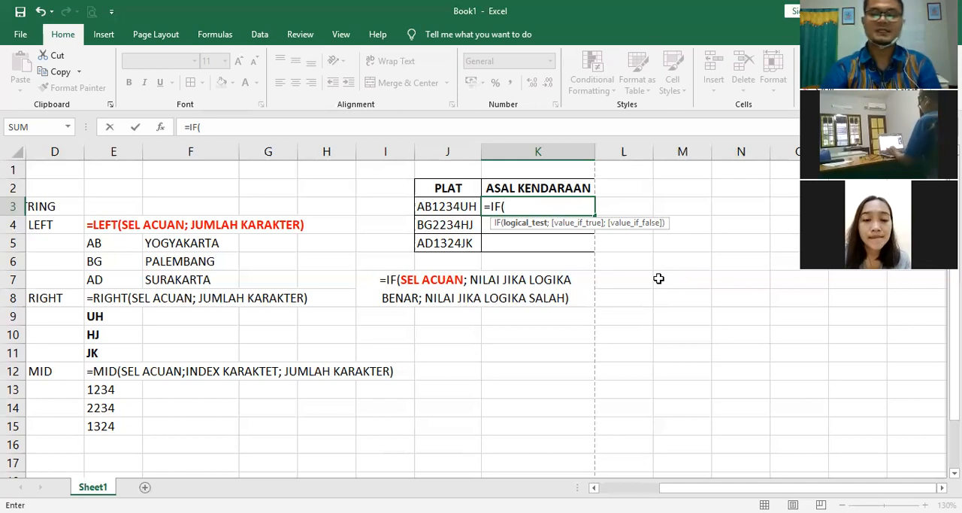
Step: Enter LEFT(J3;2)="AB" as the logical test of the IF formula in K3
type("L")
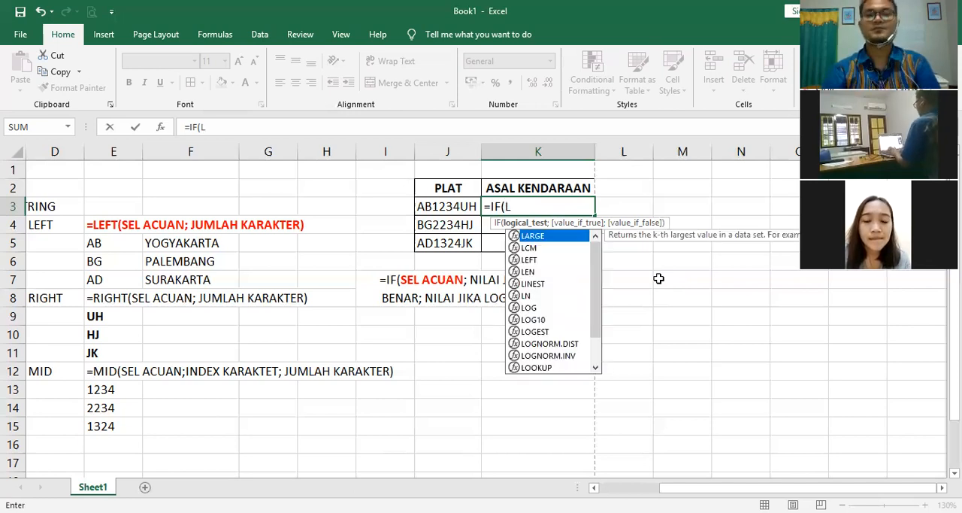
type("EFT")
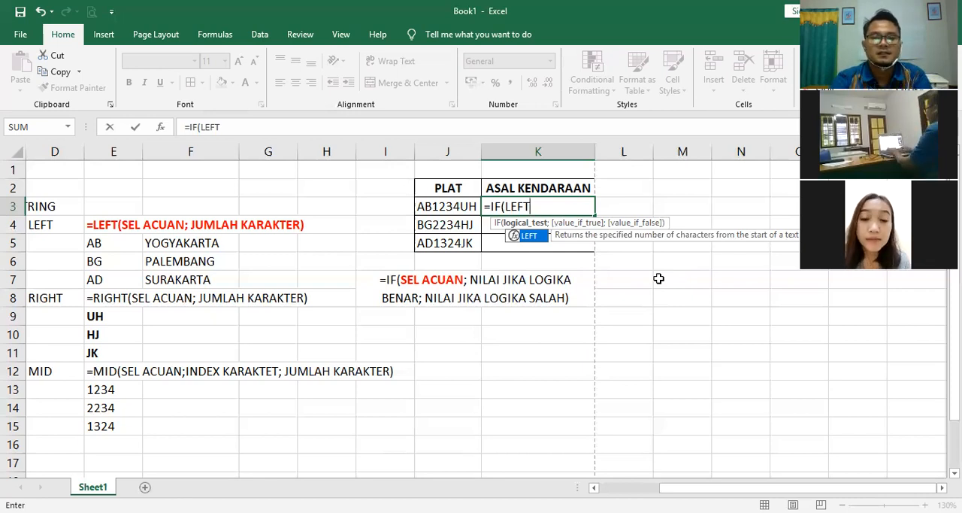
type("(")
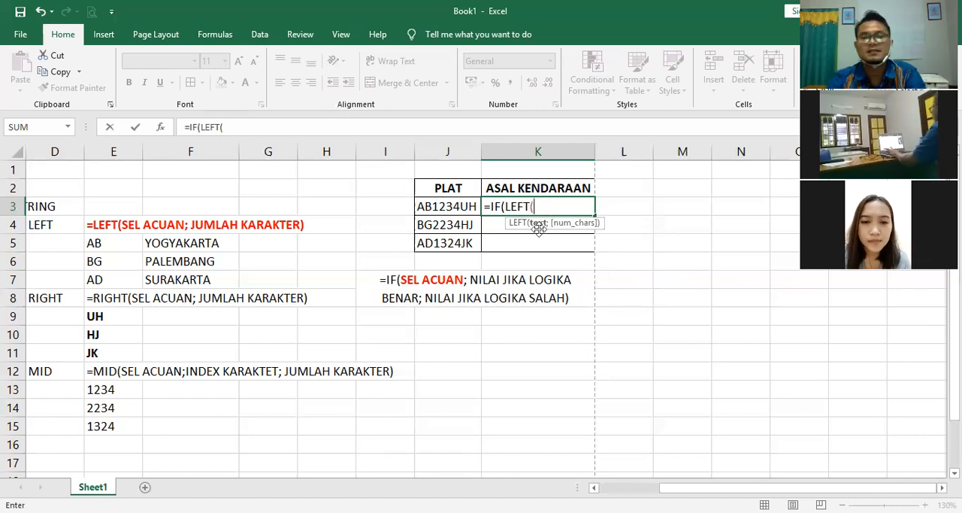
left_click(439, 208)
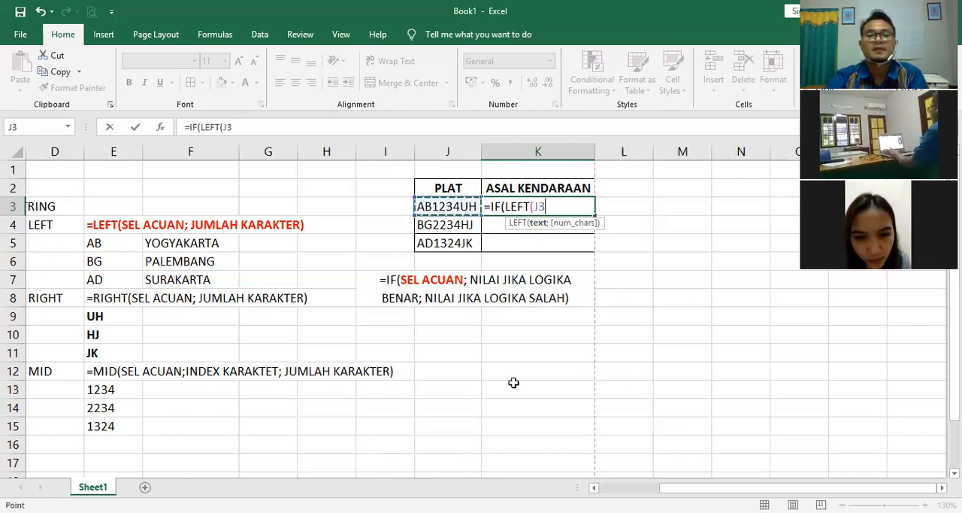
type(";")
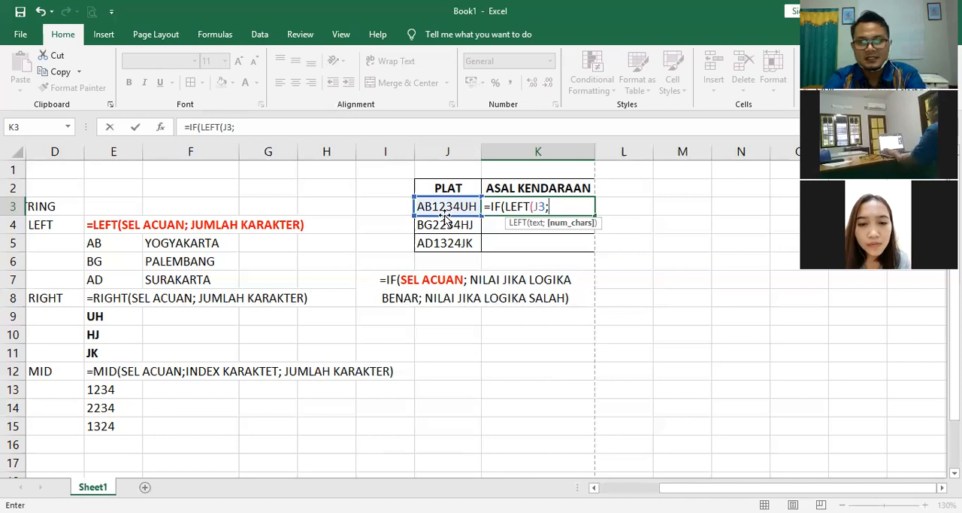
type("2")
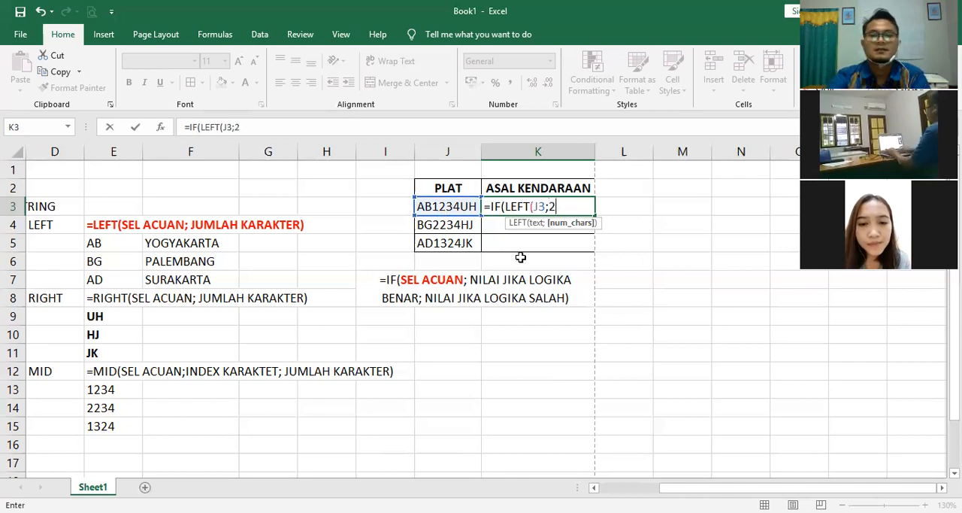
type(")")
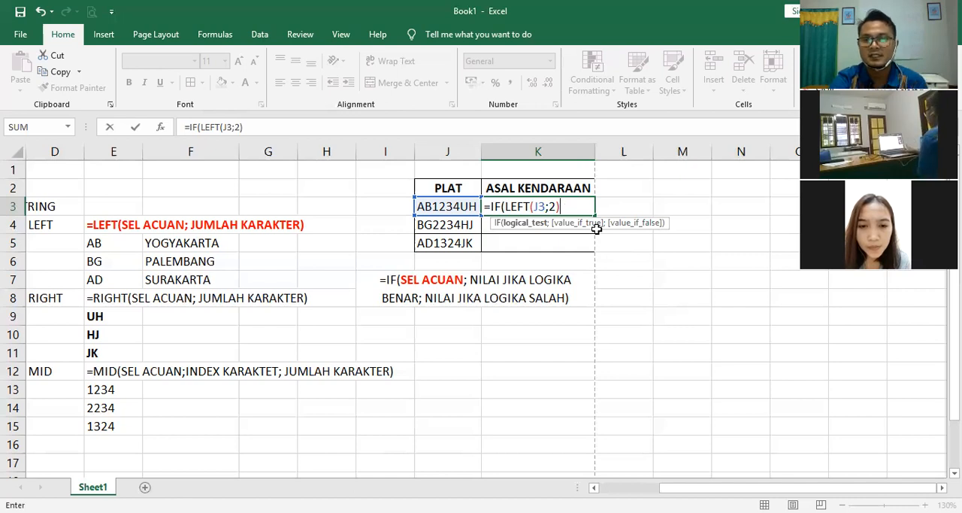
type("=")
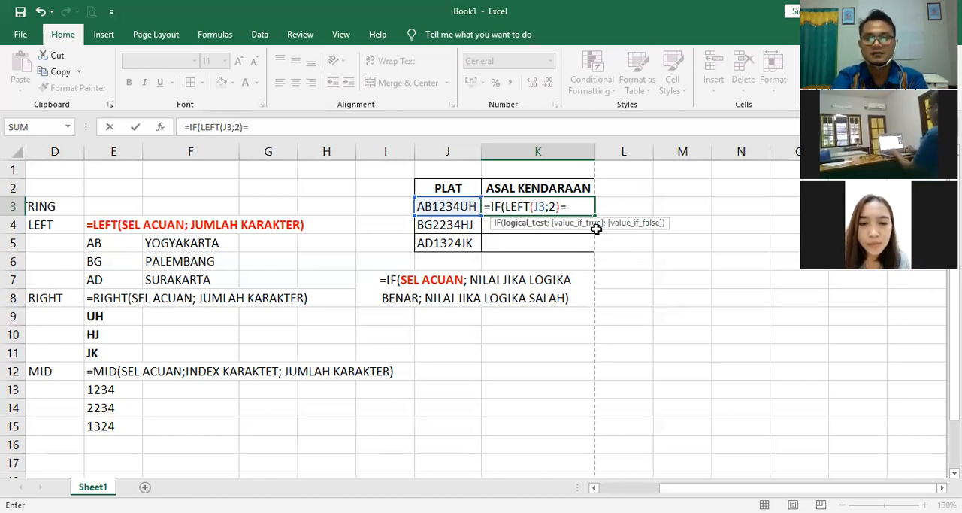
type("\"")
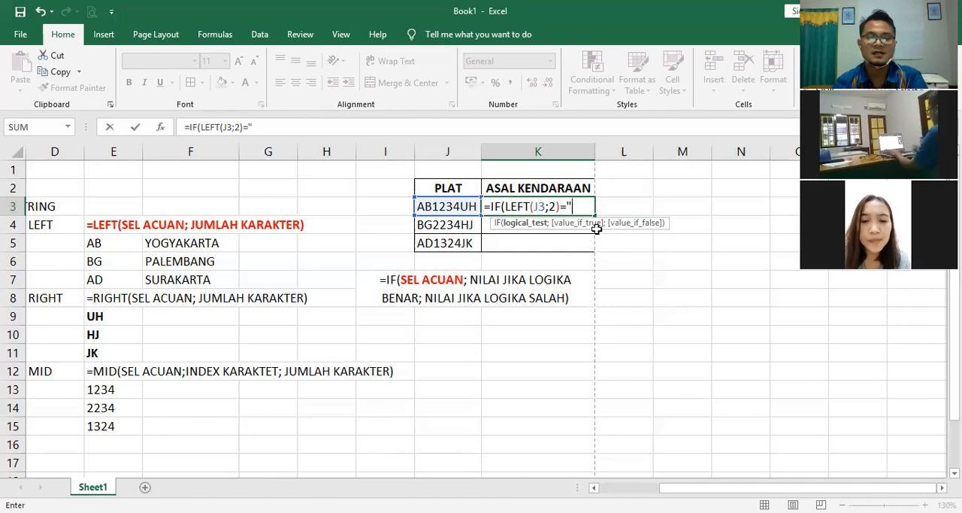
type("AB\"")
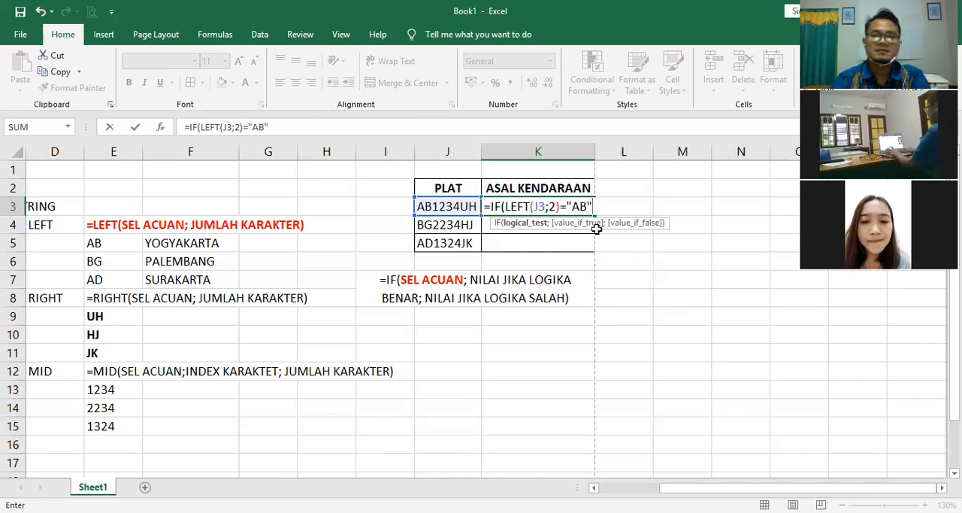
type(";")
type("\"")
type("YOGYA")
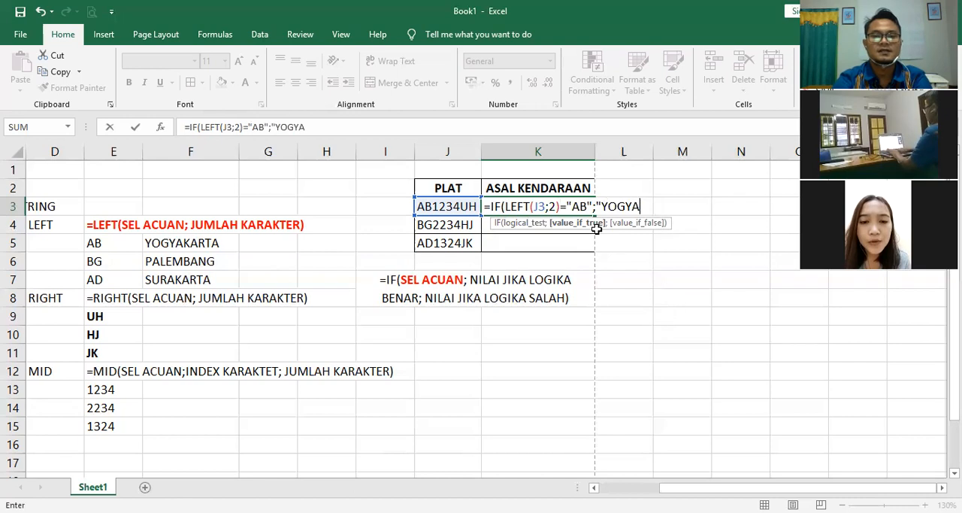
type("KARTA")
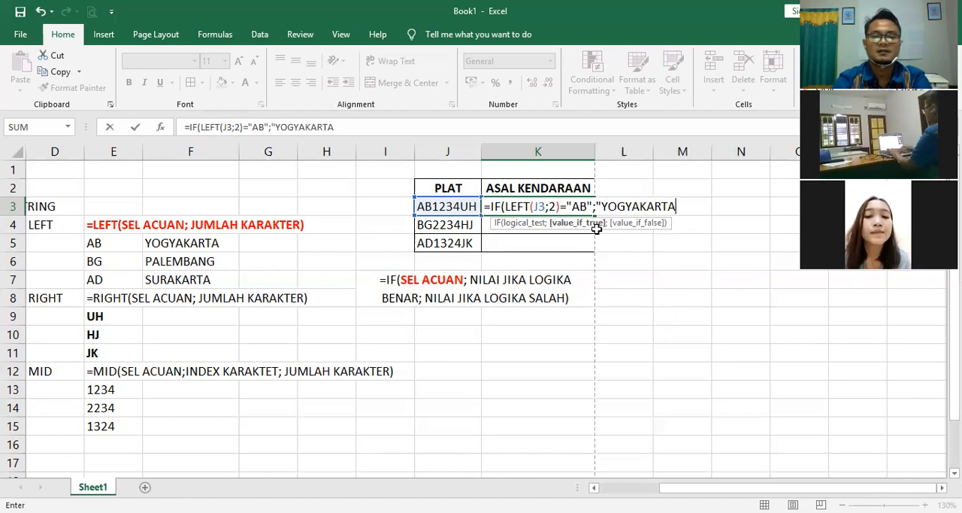
type(";")
Step: Add "YOGYAKARTA" as the value if true in the K3 formula, followed by a semicolon separator
key("BackSpace")
type("\"")
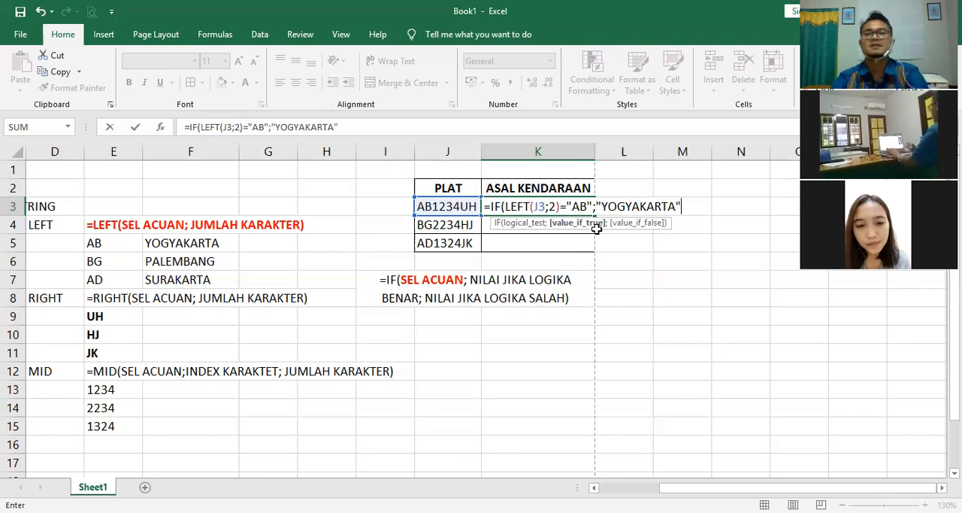
type(";")
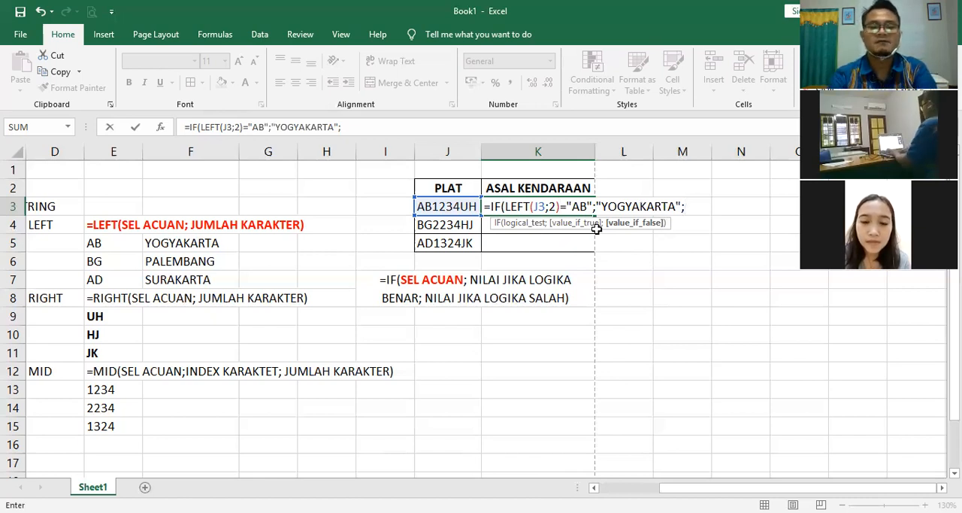
Step: Nest a second IF as the value if false in K3, with the logical test LEFT(J3;2)="BG" and a semicolon
type("I")
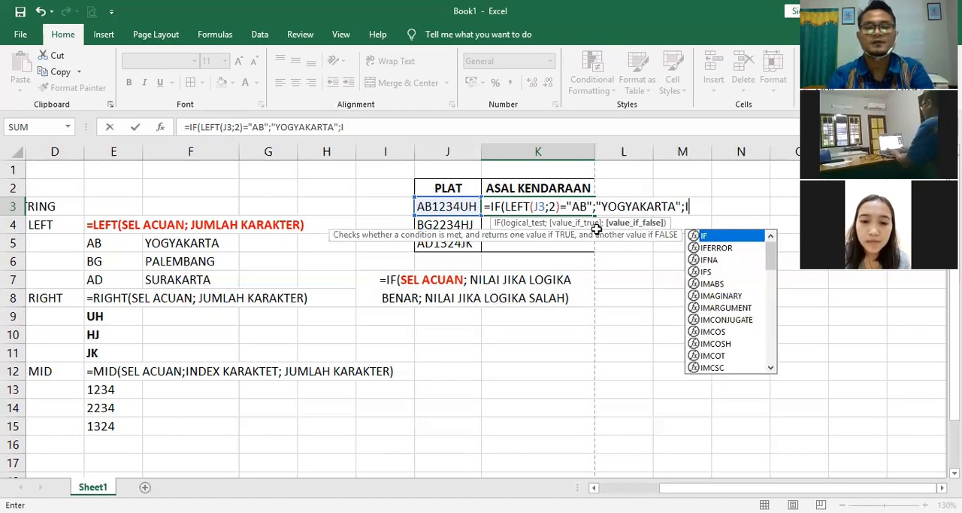
type("F(")
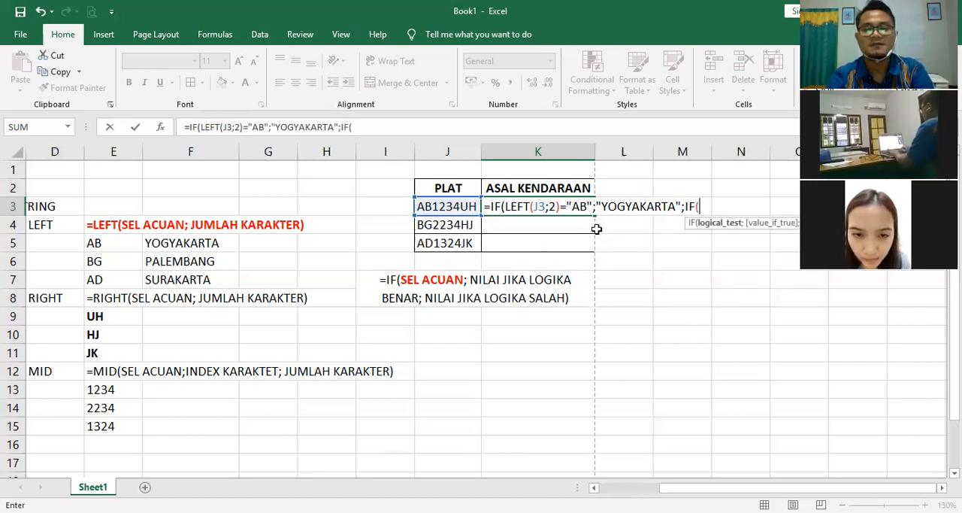
type("LEFT")
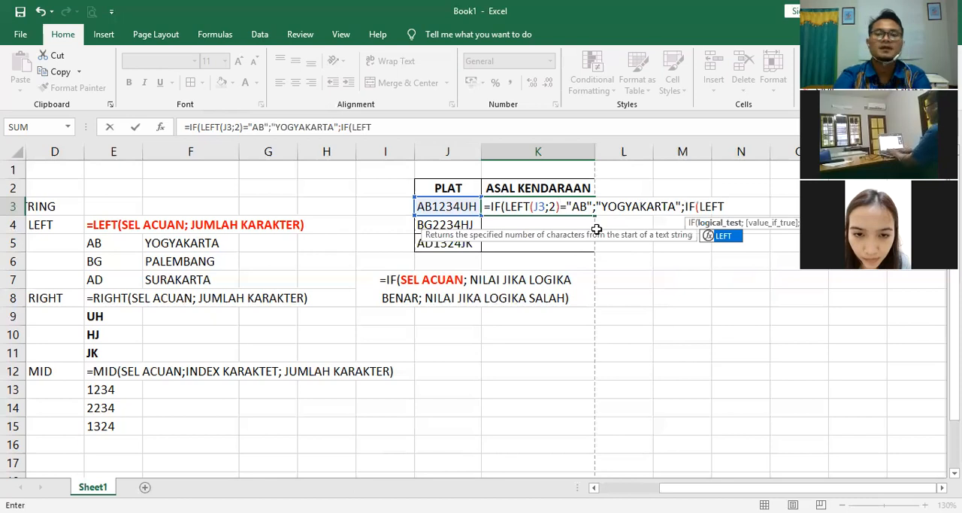
type("(")
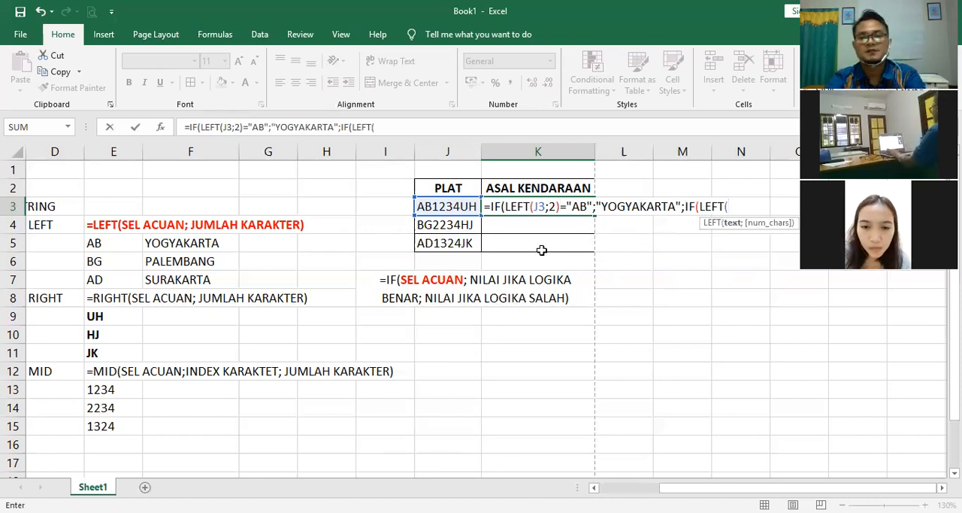
left_click(432, 204)
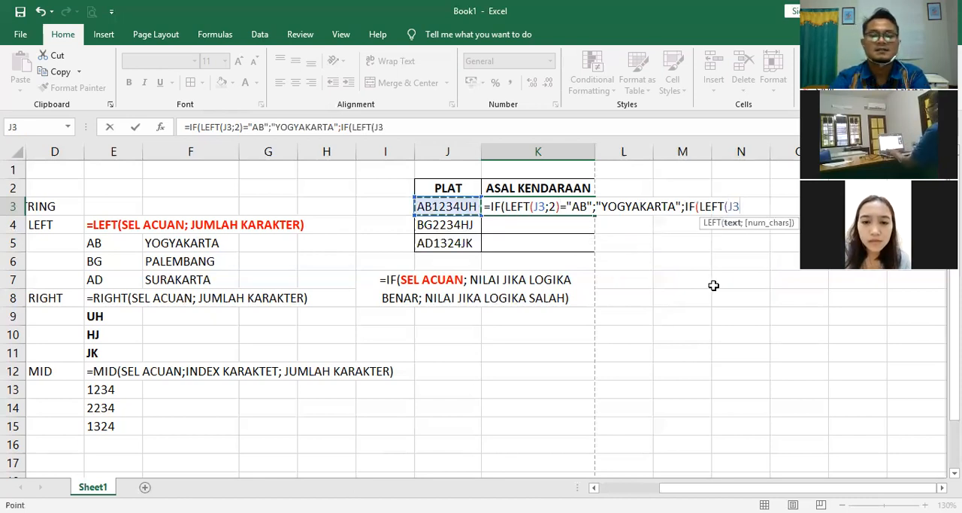
type(";2")
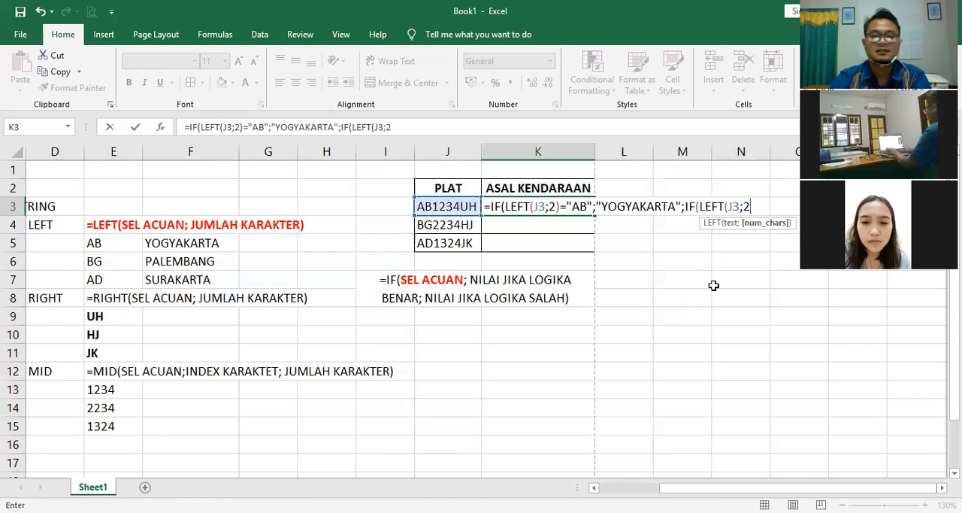
type(")")
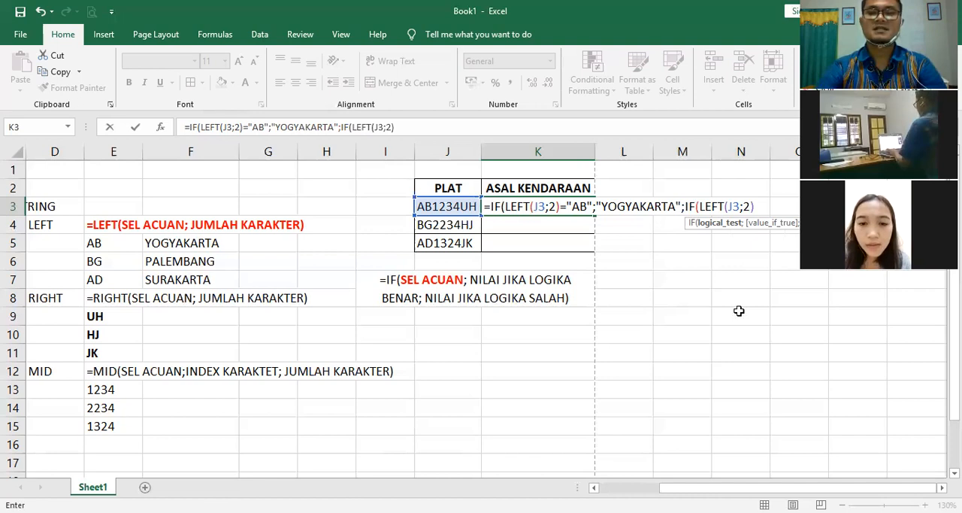
type("=\"BG\"")
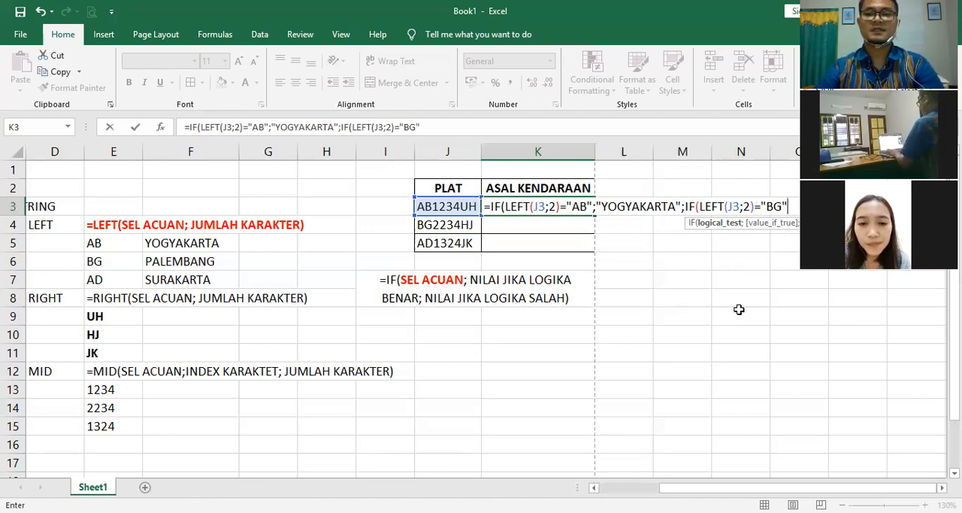
type(";")
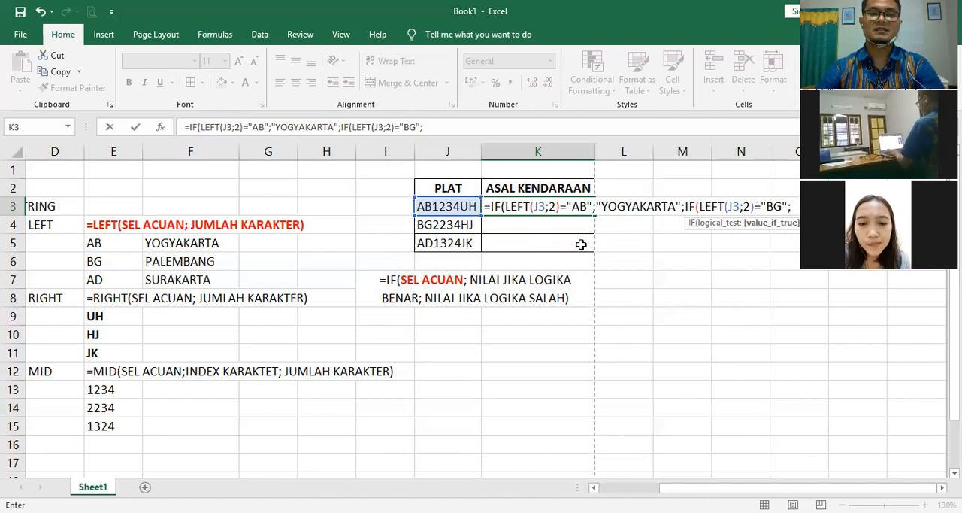
type("PALEMBANG\"")
key("BackSpace")
key("BackSpace")
key("BackSpace")
key("BackSpace")
key("BackSpace")
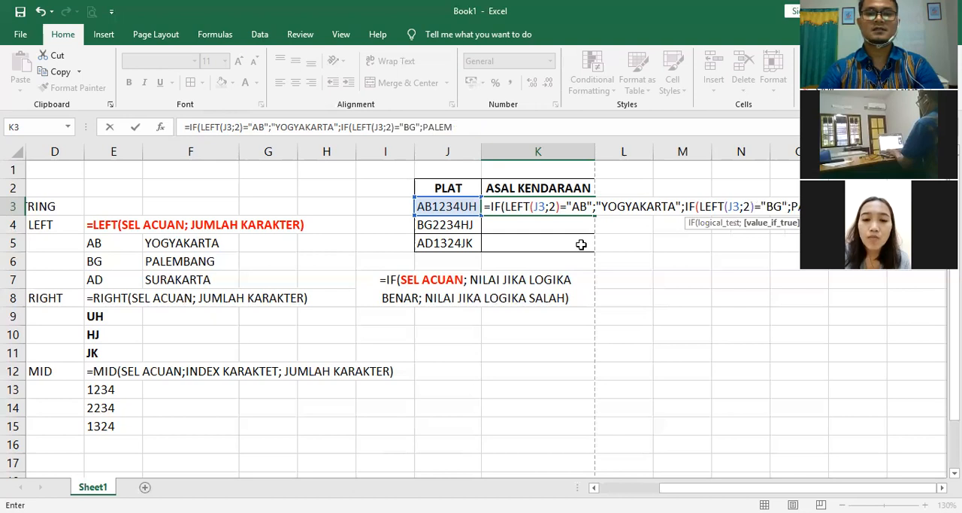
key("BackSpace")
key("BackSpace")
key("BackSpace")
key("BackSpace")
key("BackSpace")
Step: Add "PALEMBANG" in quotation marks as the value if true of the nested IF in K3
type("\"PALEMBANG\"")
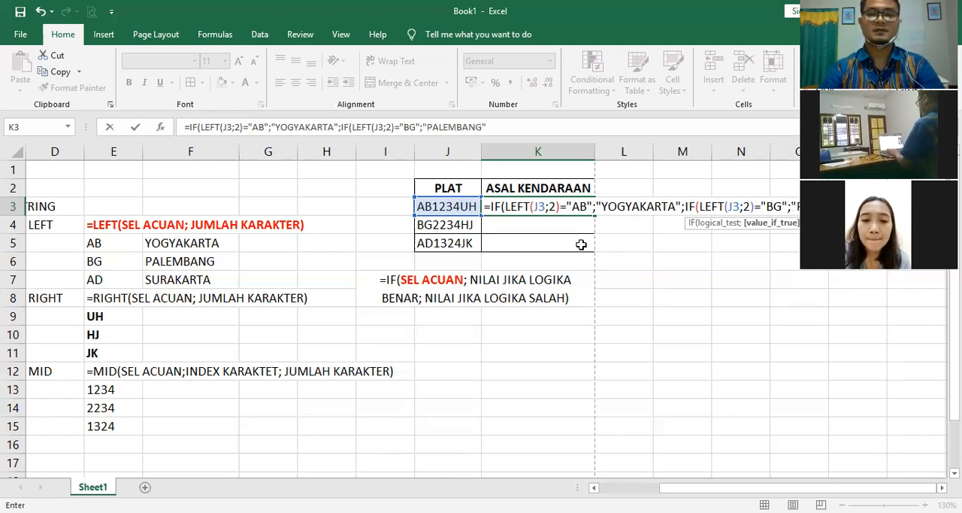
type(";\"SURAKARTA")
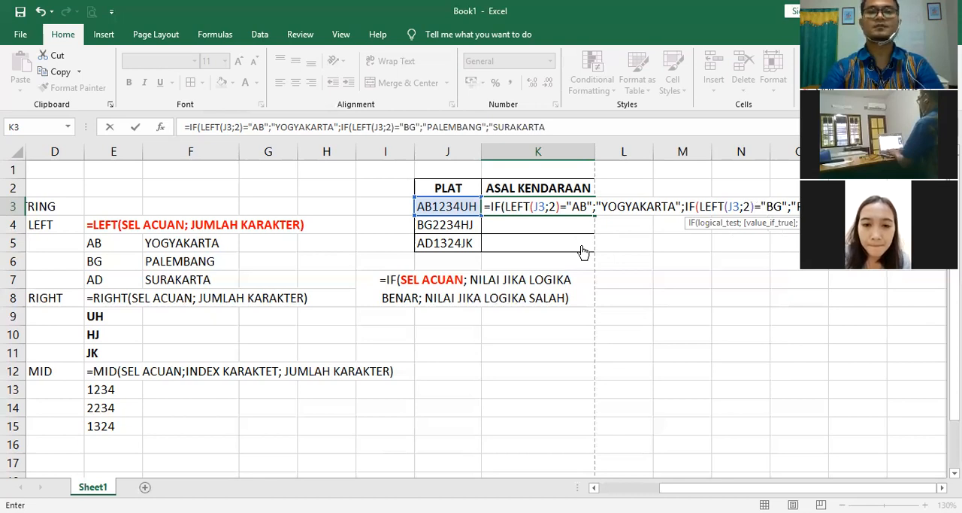
type("\"))")
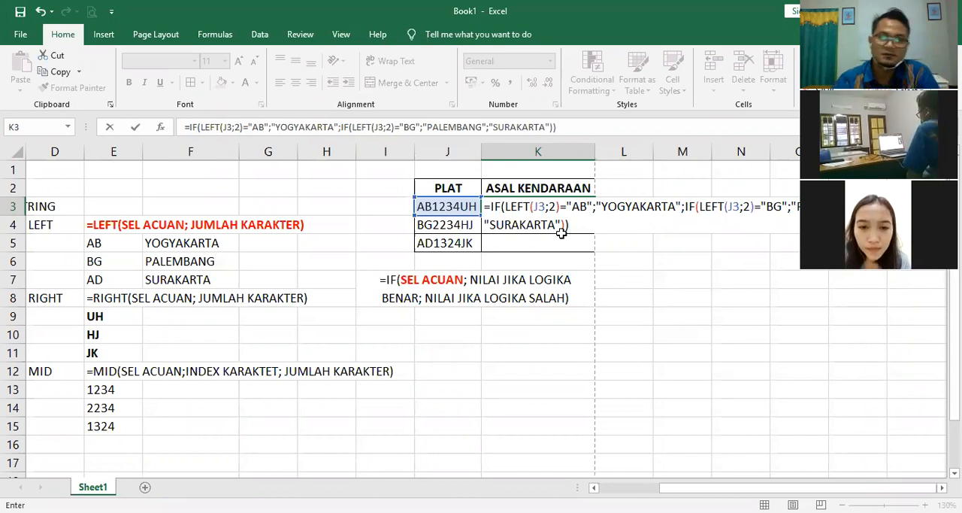
Step: Add "SURAKARTA" as the value if false of the nested IF in K3, close both IF functions and enter the formula
key("Return")
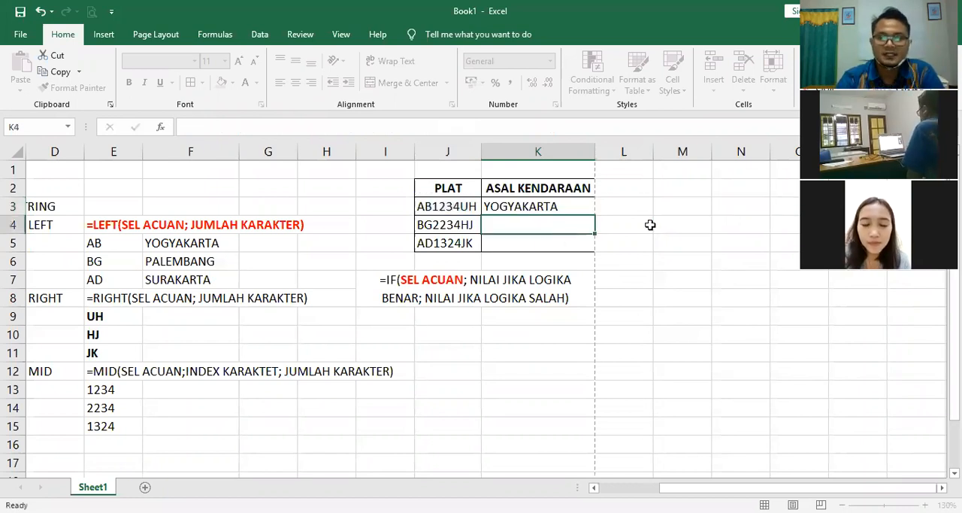
Step: Fill the K3 formula down through K5 to complete the ASAL KENDARAAN column, and reselect K3 to show its formula
left_click(542, 209)
left_click_drag(531, 224, 528, 244)
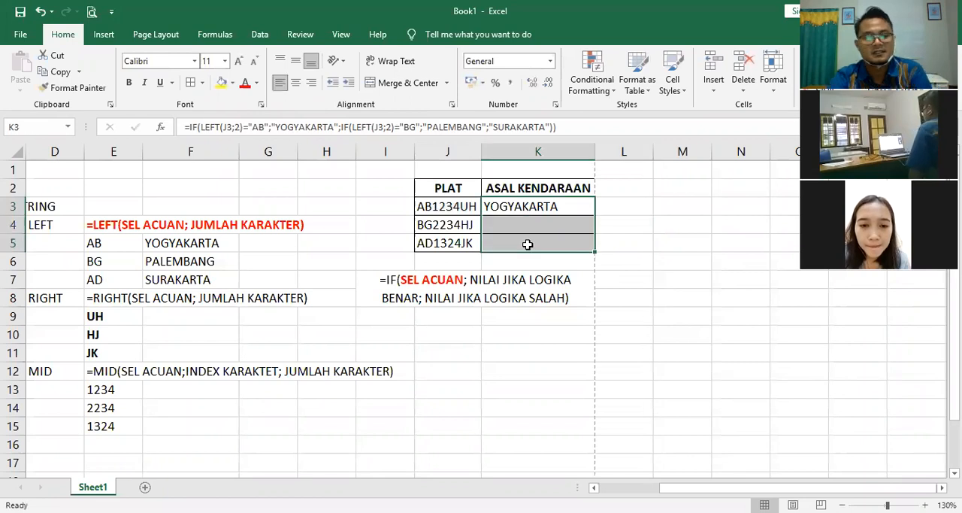
key("ctrl+d")
left_click(679, 314)
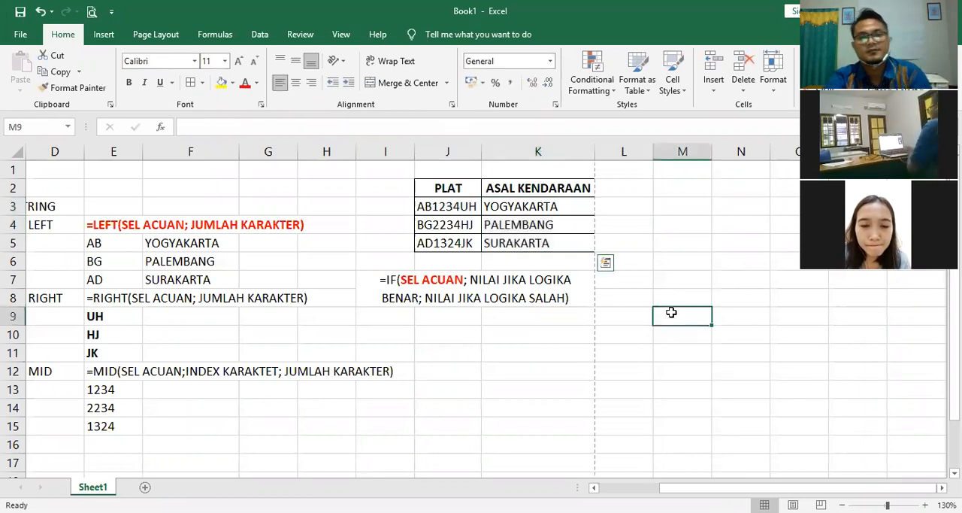
left_click(517, 205)
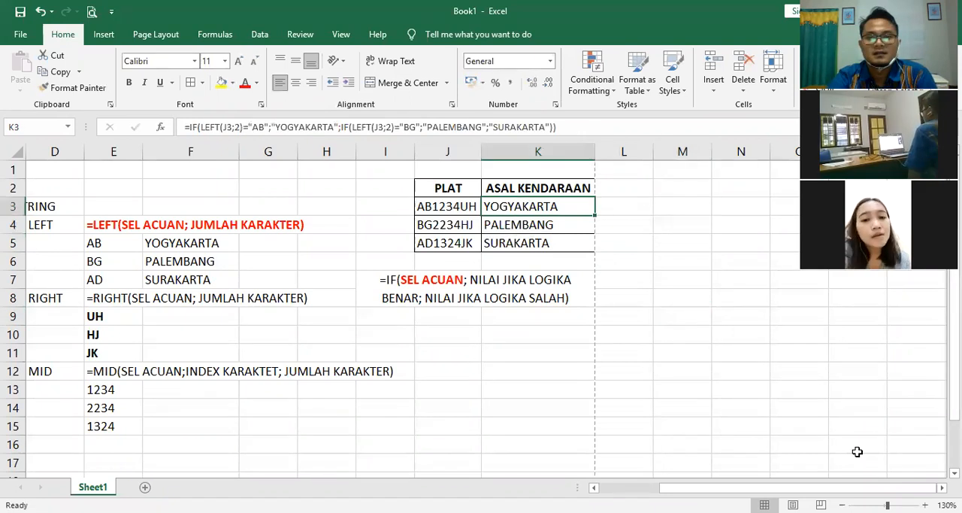
scroll(595, 309, "right", 3)
left_click(525, 285)
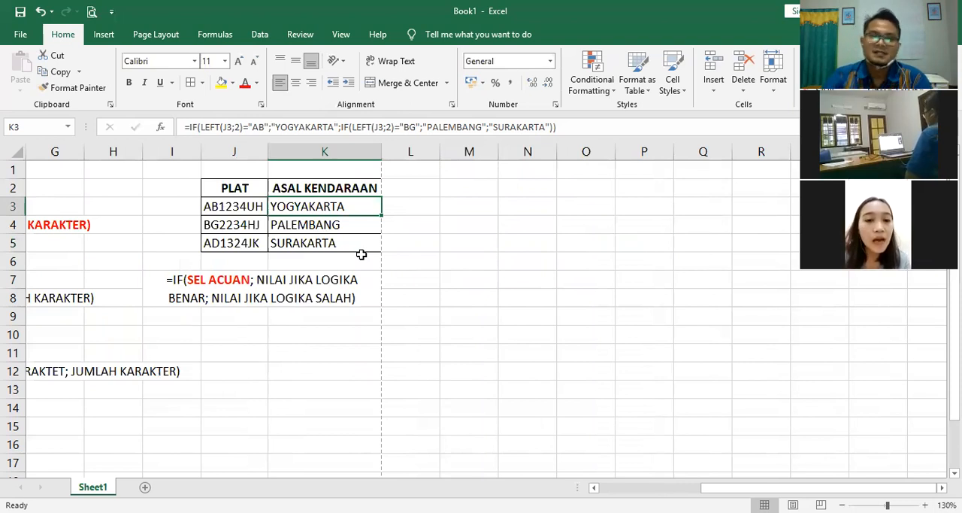
left_click(445, 314)
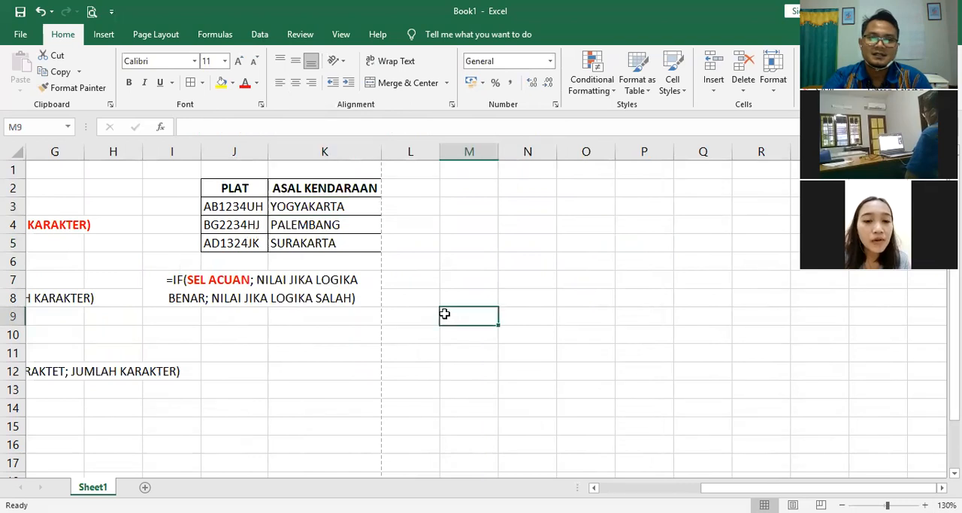
key("Up")
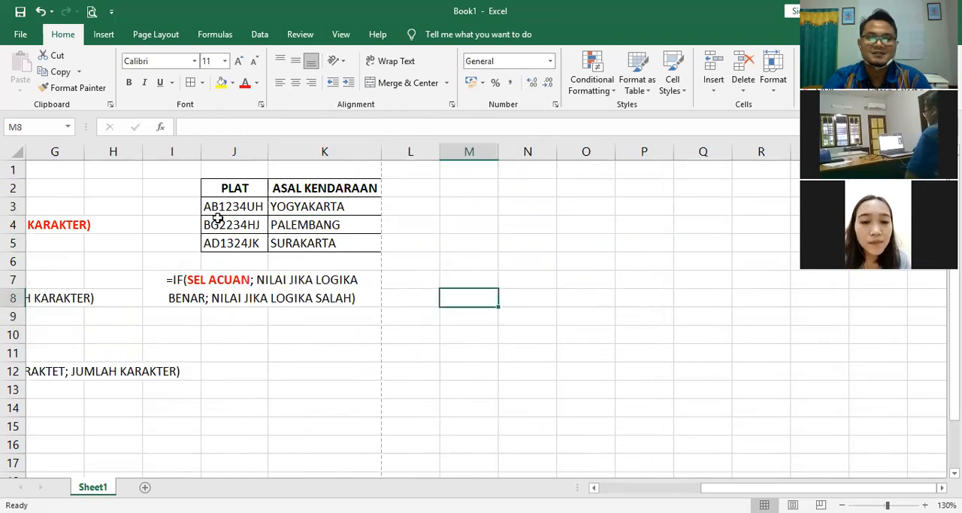
left_click(214, 206)
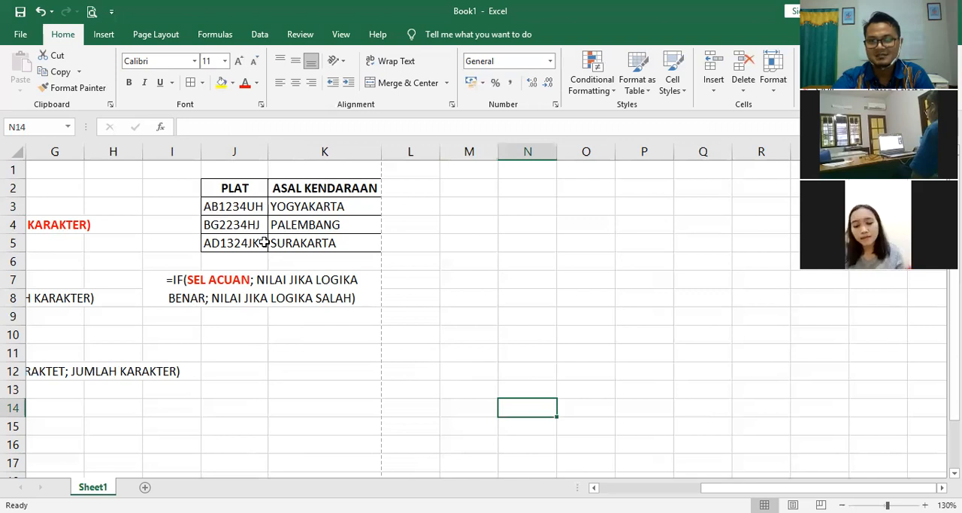
left_click(442, 298)
left_click(490, 352)
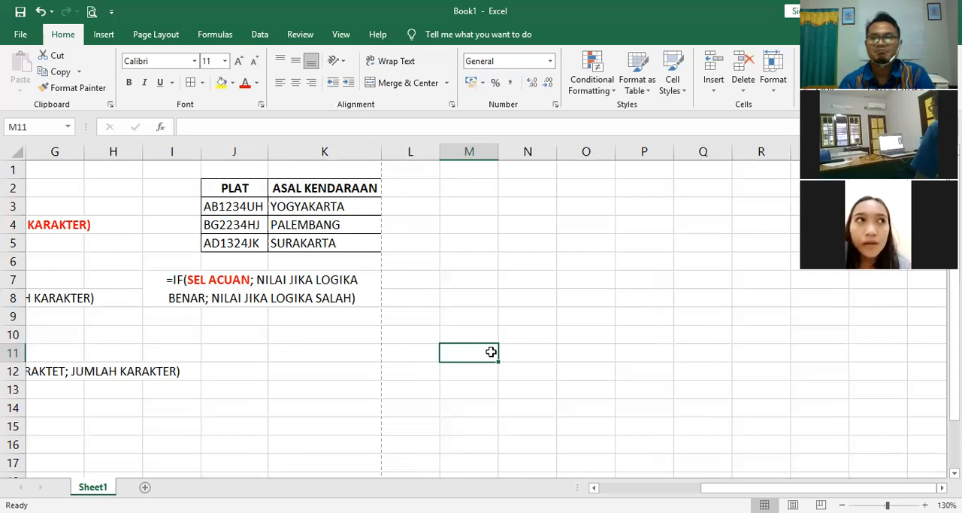
left_click(454, 193)
key("Down")
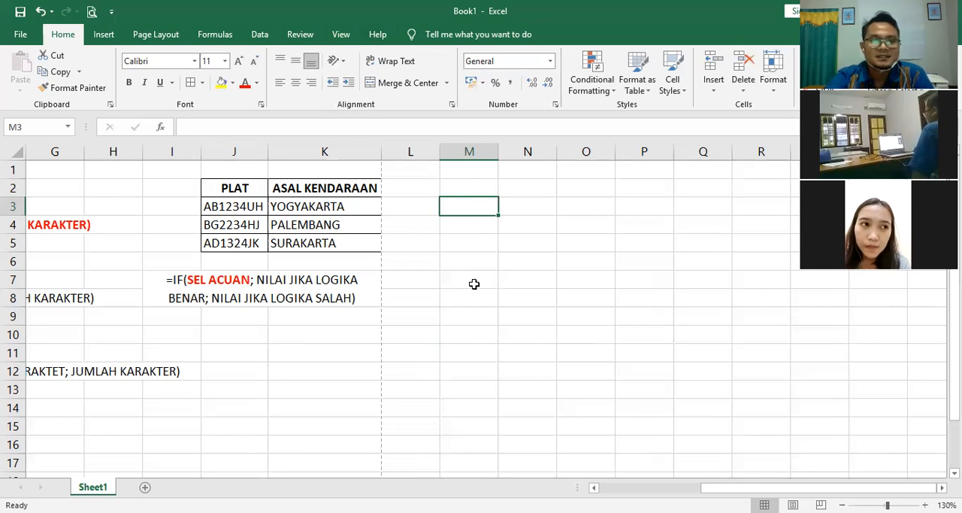
left_click(529, 291)
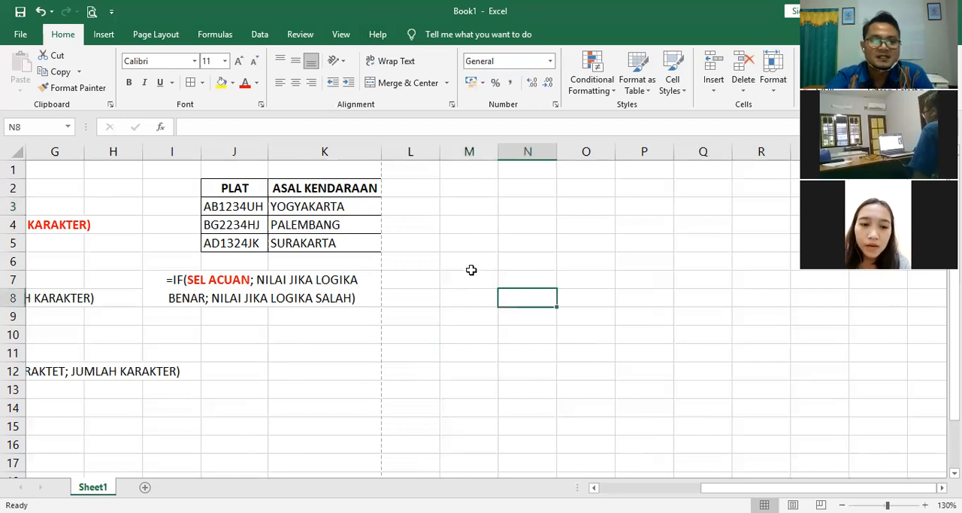
left_click(447, 202)
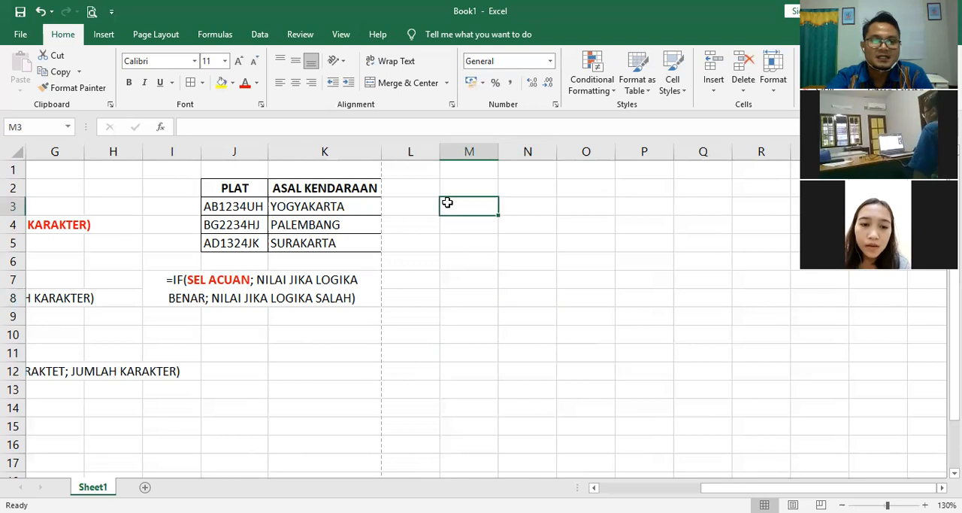
left_click(230, 204)
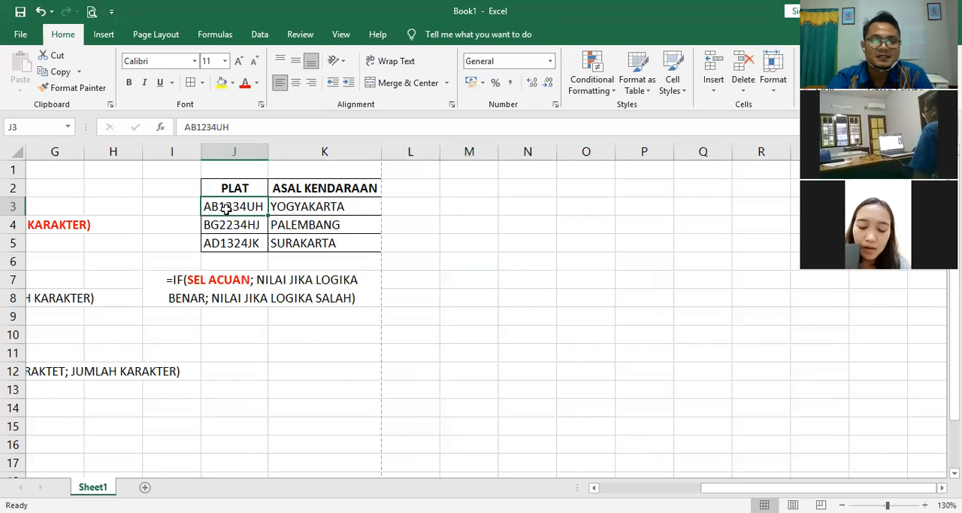
left_click(484, 252)
left_click(264, 211)
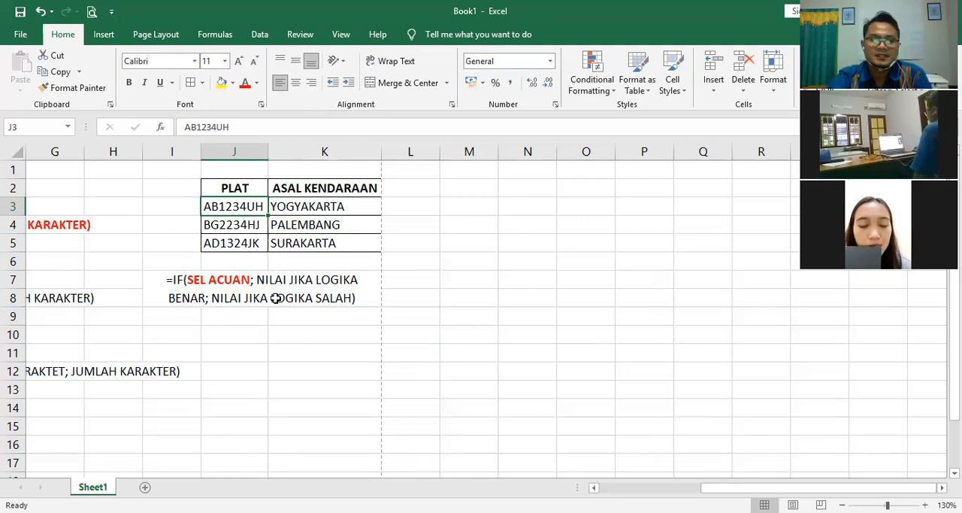
left_click(626, 347)
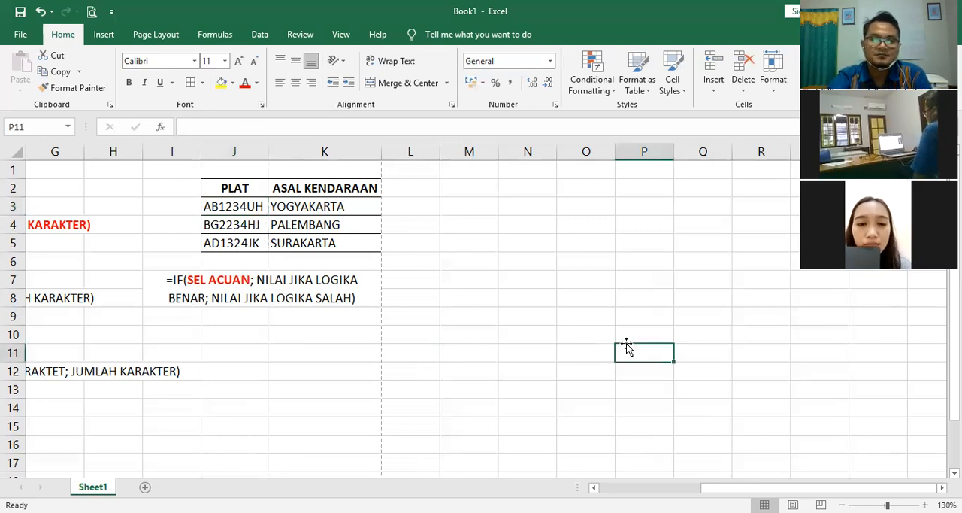
left_click(585, 344)
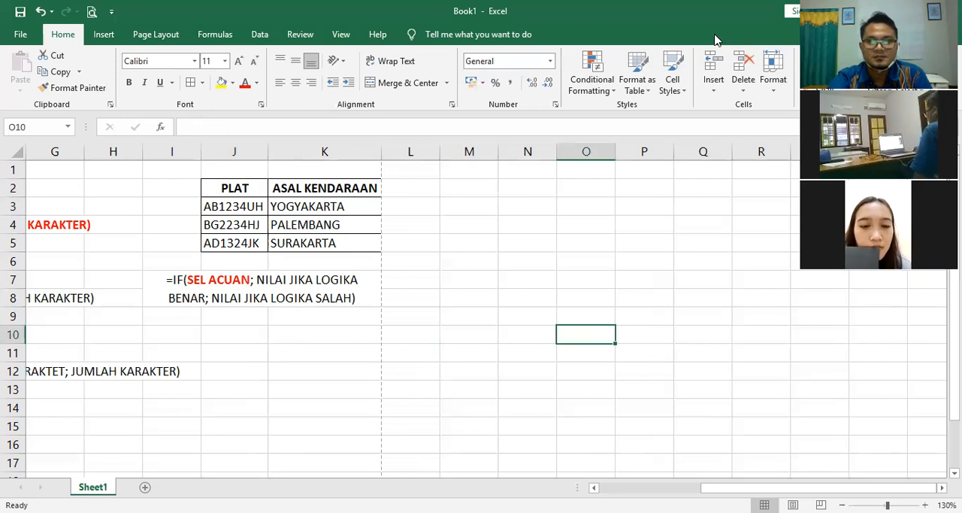
Step: Switch to the LATIHAN Excel MENARA-TC.xls workbook and examine the NOMOR INDUK codes on the 3,Fungsi String sheet
key("alt+Tab")
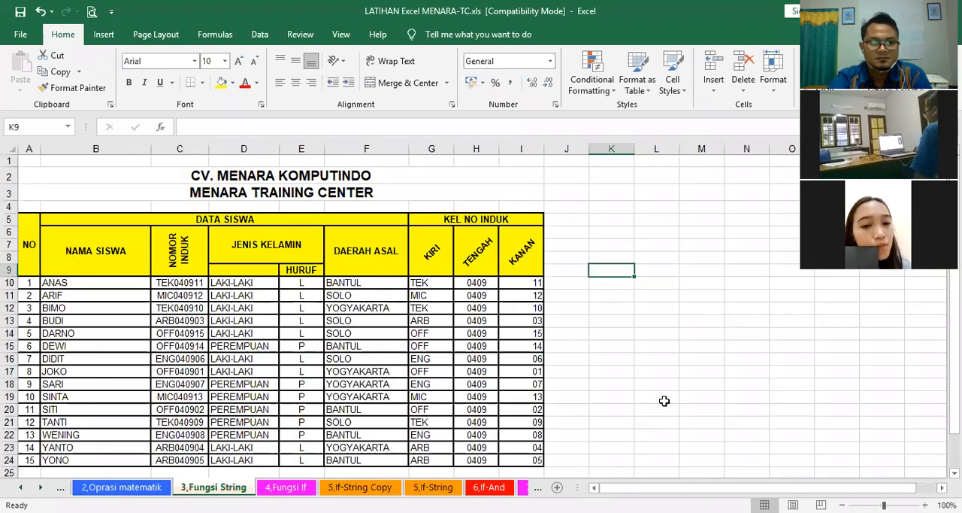
left_click(643, 395)
left_click(626, 394)
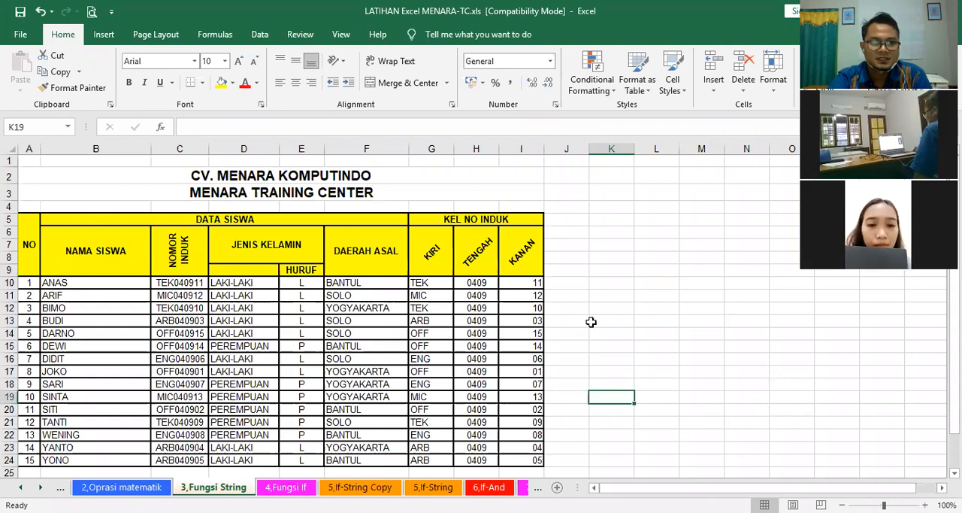
left_click(628, 323)
left_click(637, 336)
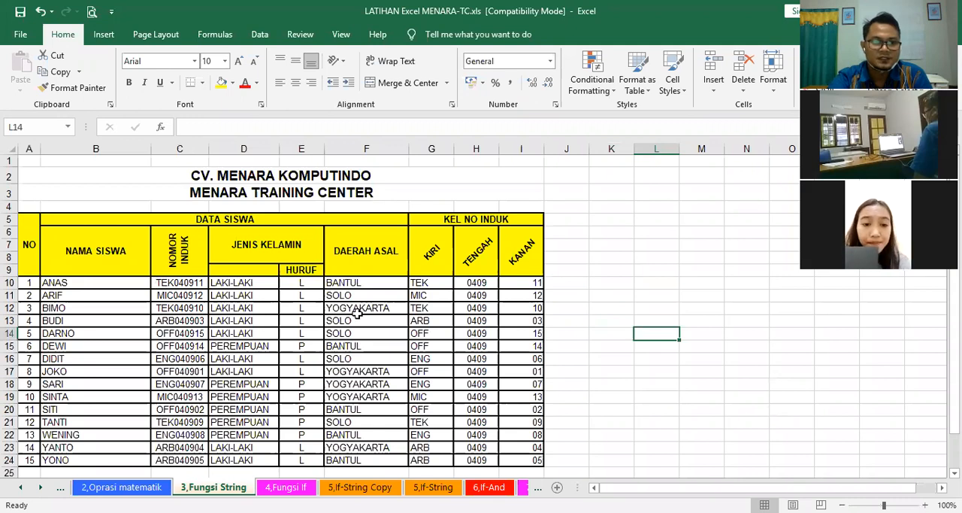
left_click(591, 336)
left_click(180, 295)
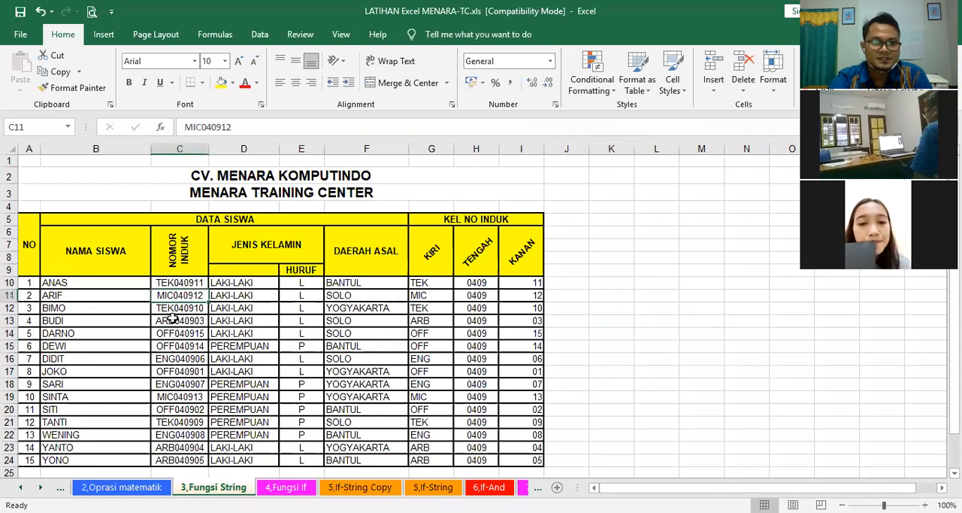
left_click(172, 321)
left_click(179, 360)
left_click(702, 371)
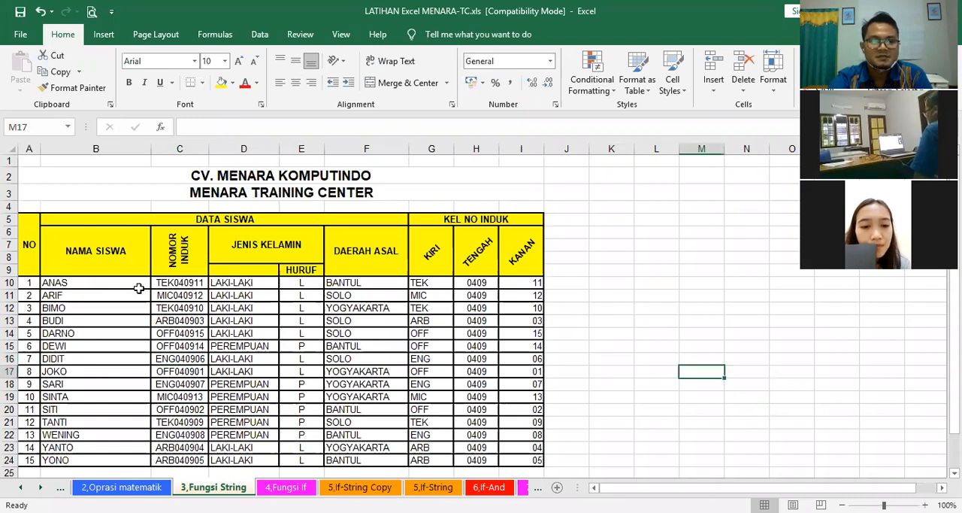
Step: Inspect the KIRI, TENGAH and KANAN formulas in G10, H10 and I10 that split the NOMOR INDUK in C10
left_click(181, 283)
left_click(430, 282)
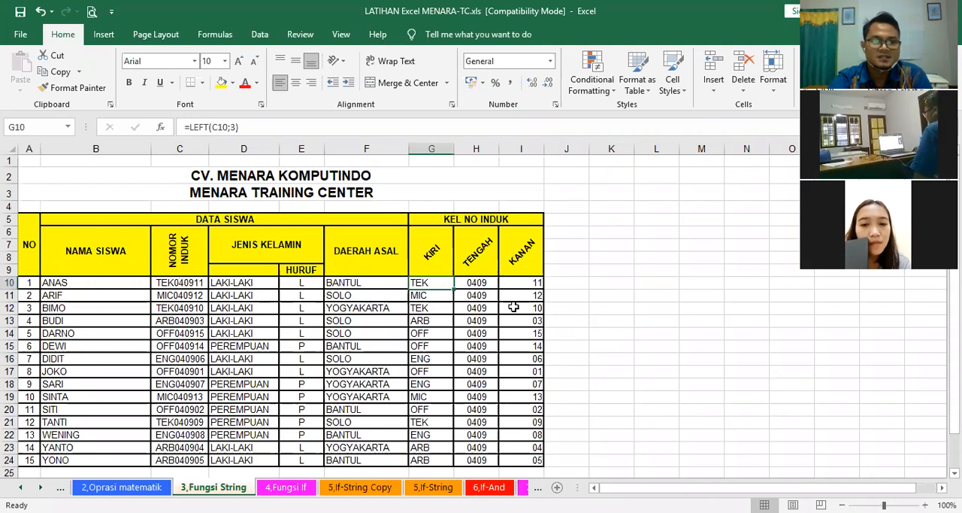
left_click(479, 282)
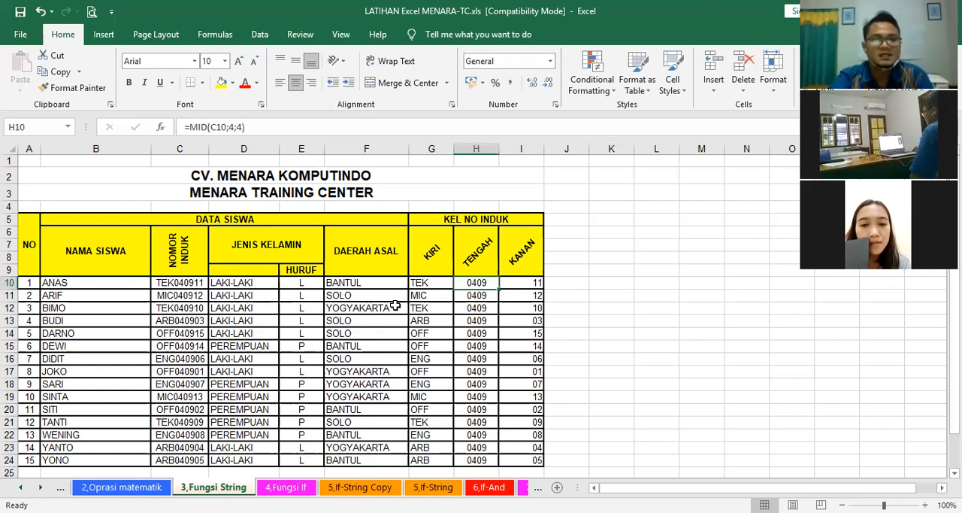
left_click(530, 283)
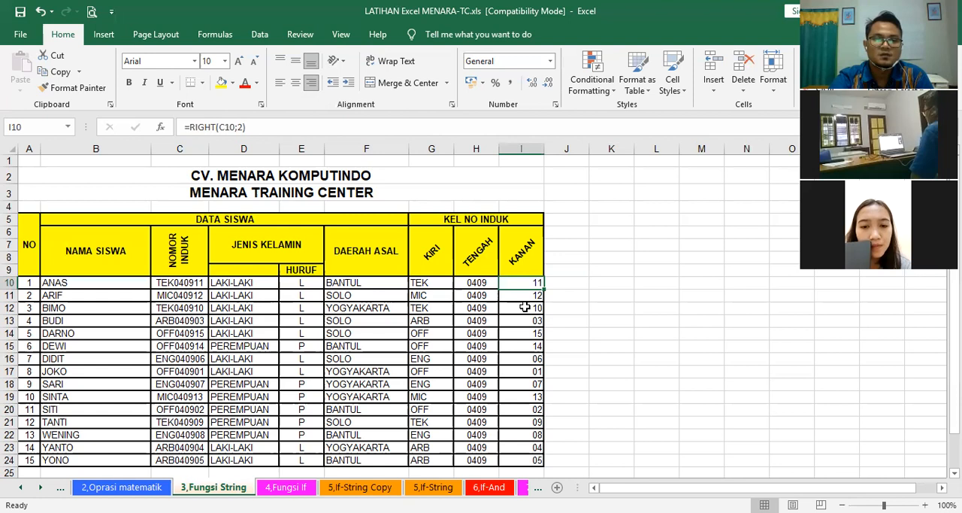
left_click(611, 321)
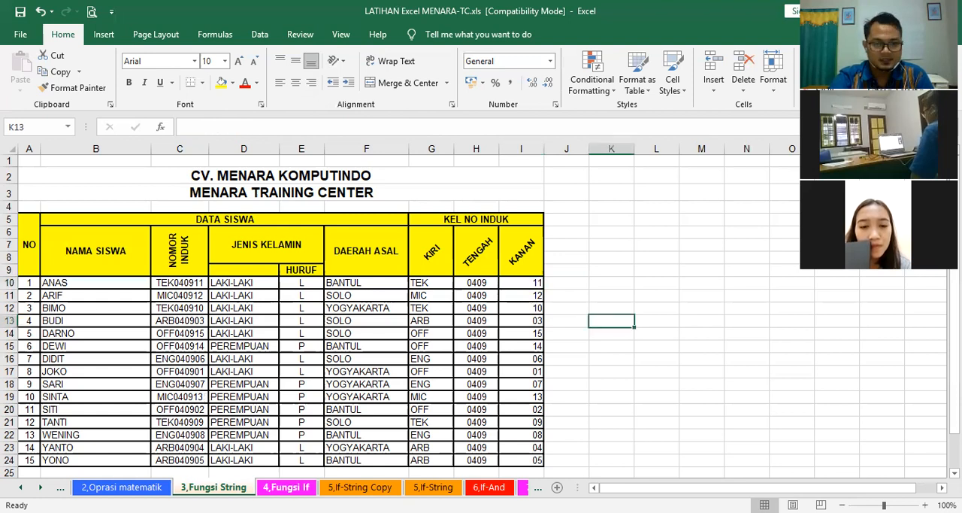
Step: Highlight the whole KEL NO INDUK block, from its header down to student 15, and clear the selection
left_click(598, 331)
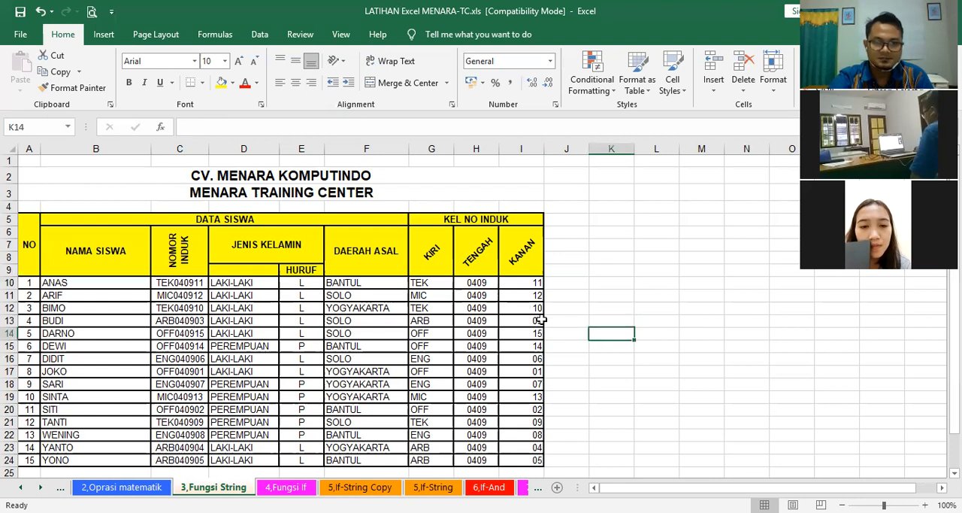
left_click(662, 281)
left_click(630, 307)
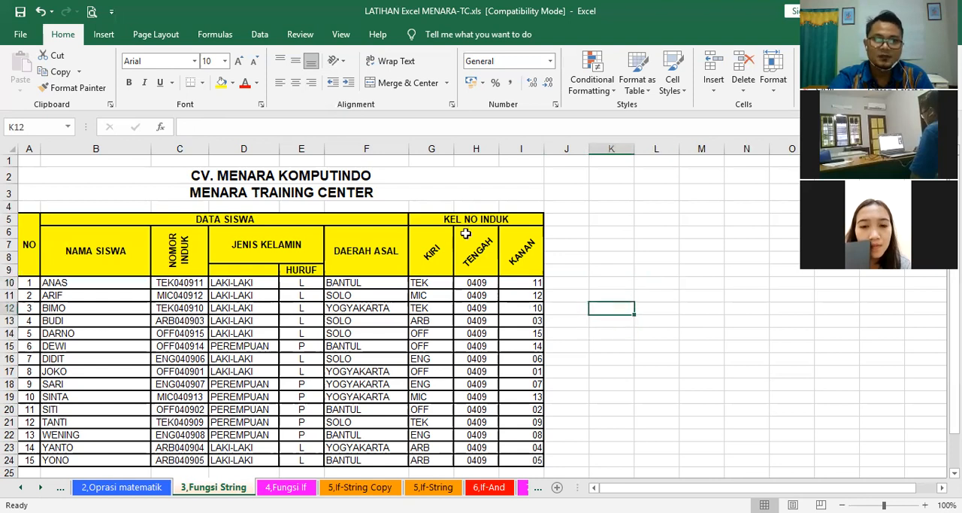
left_click_drag(454, 219, 485, 464)
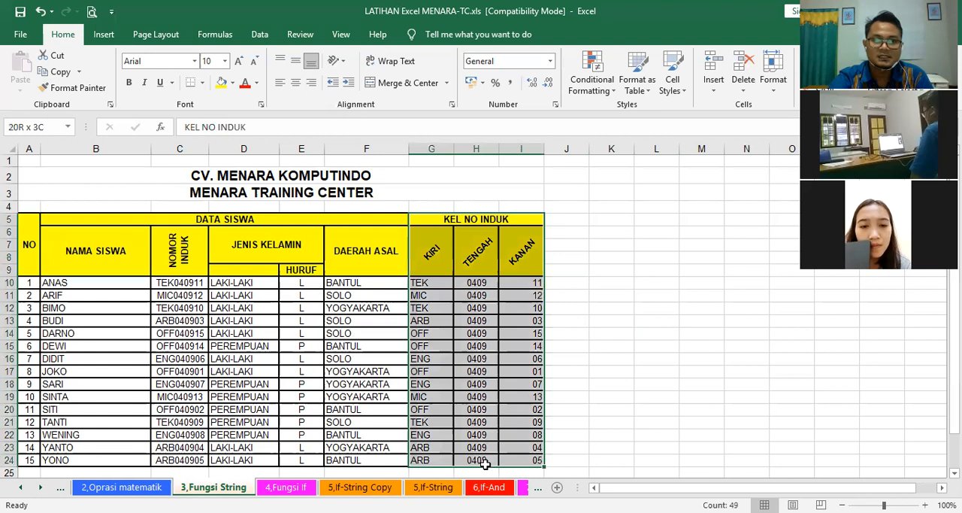
left_click(600, 396)
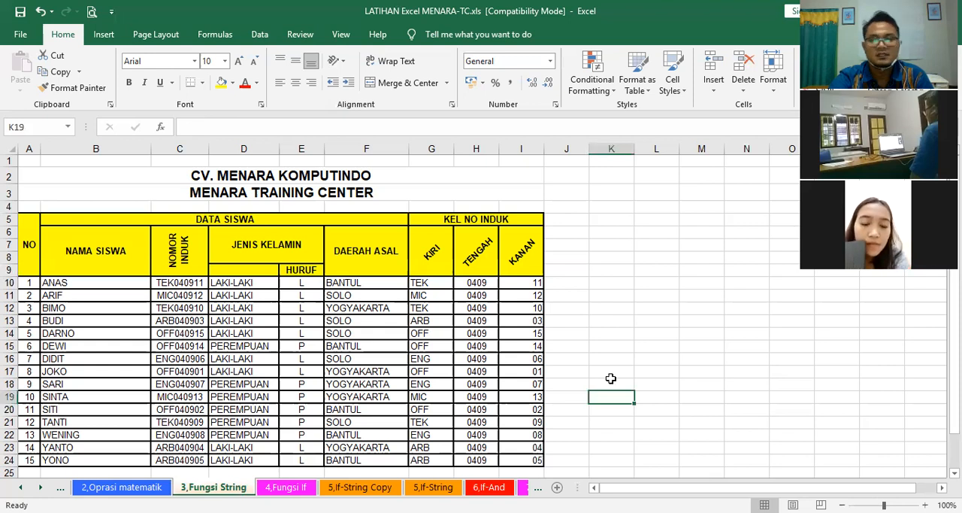
key("Up")
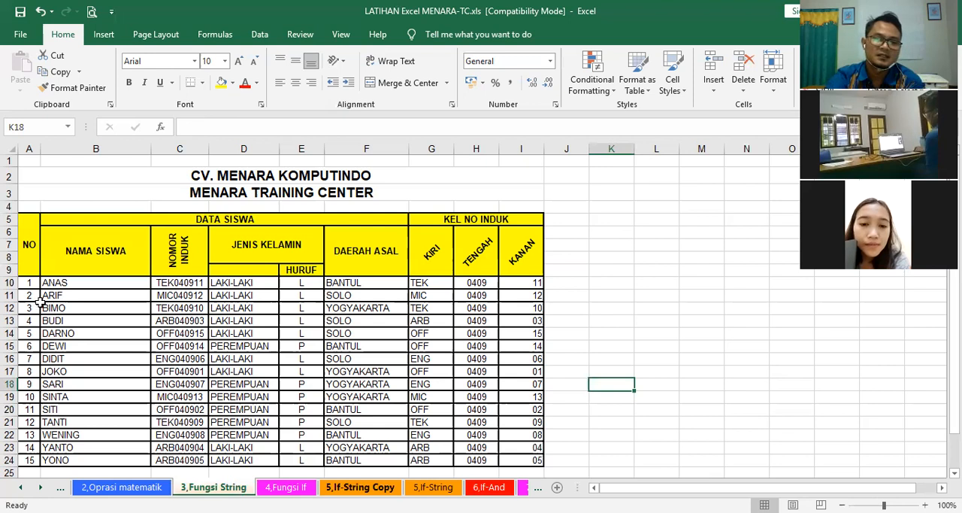
Step: Open the 5,If-String Copy sheet to view the employee salary and allowance table
left_click(360, 487)
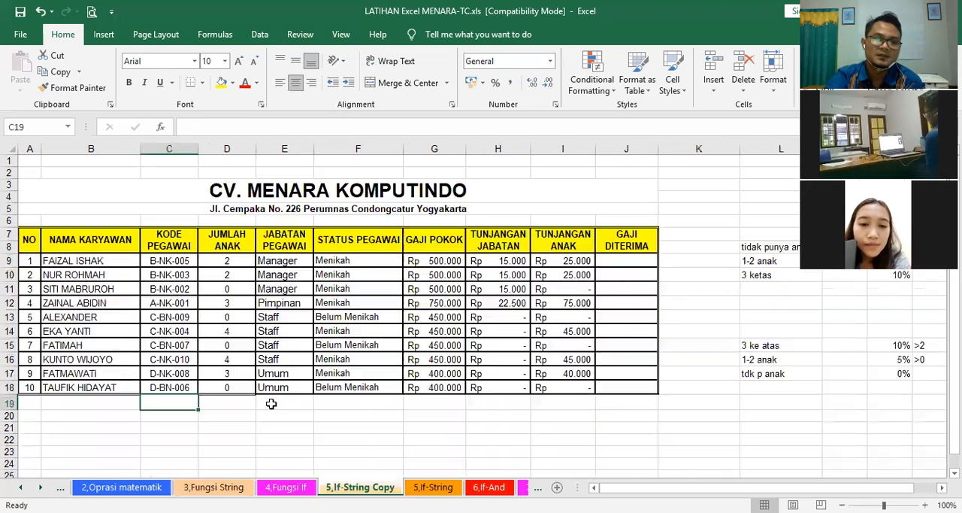
left_click(694, 416)
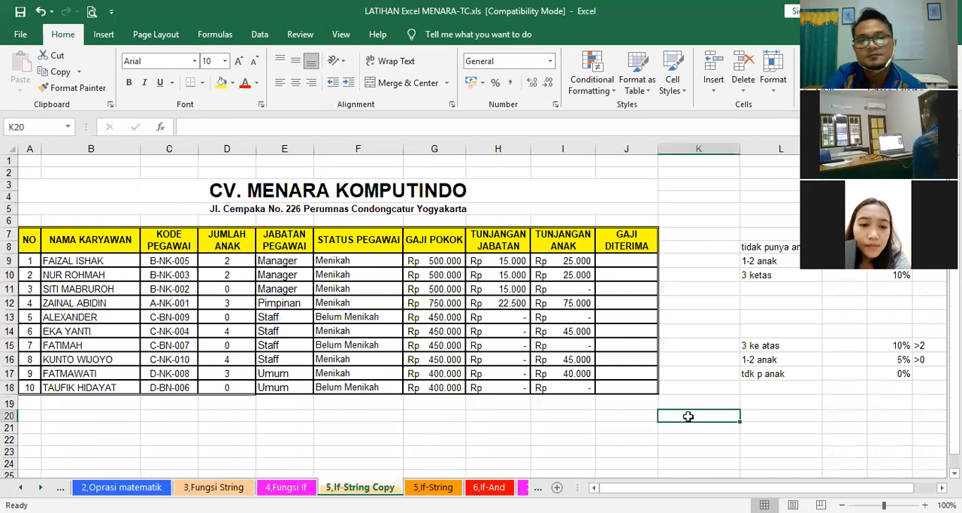
left_click(201, 413)
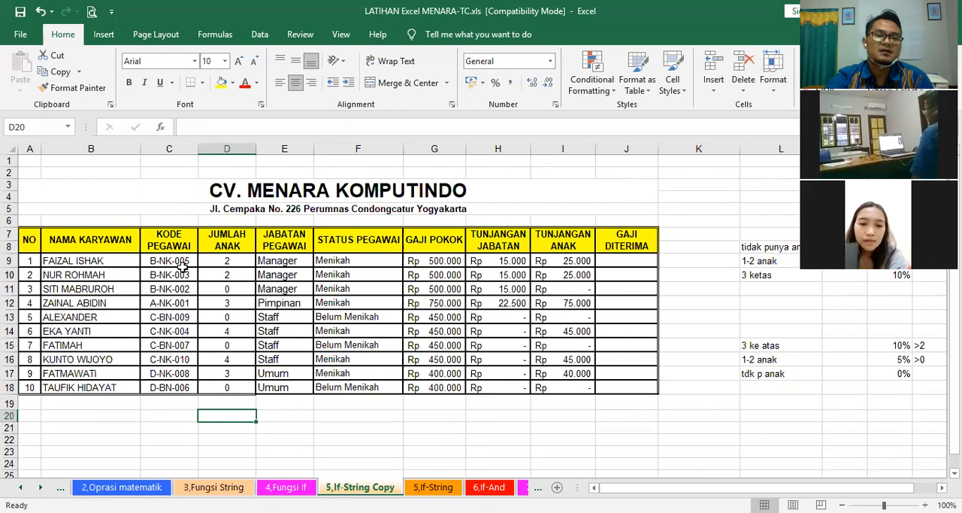
left_click(668, 429)
left_click(115, 196)
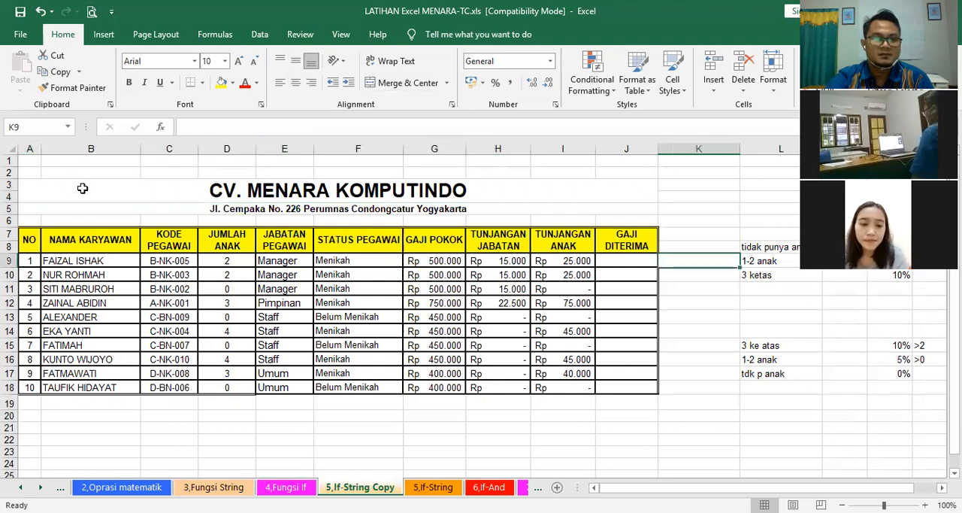
left_click(665, 304)
left_click(213, 448)
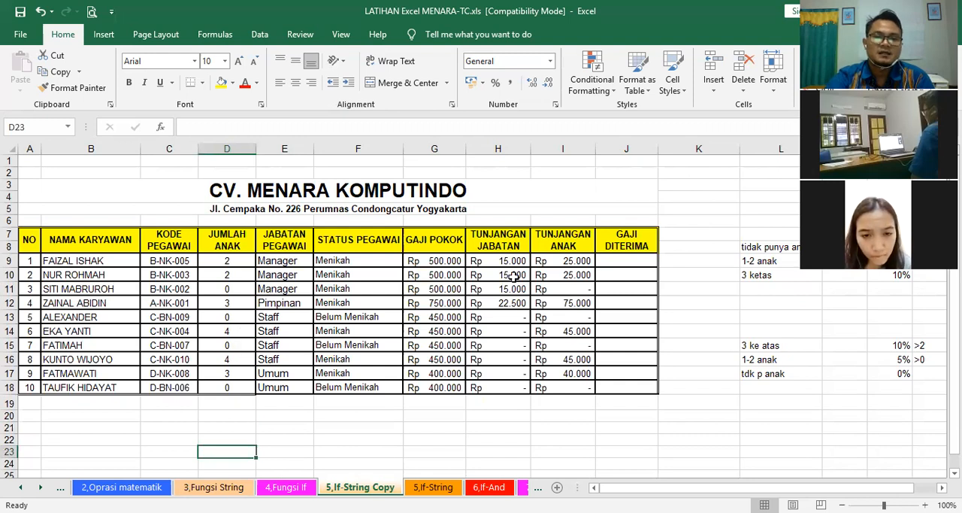
Step: Inspect the JABATAN PEGAWAI and STATUS PEGAWAI formulas in E9 and F9, then the KODE PEGAWAI in C9 that they read
left_click(224, 263)
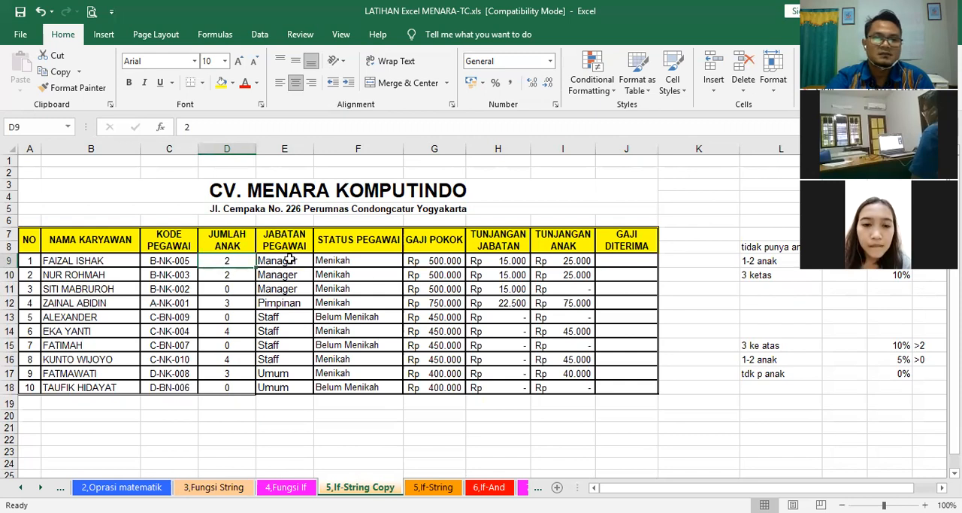
key("Right")
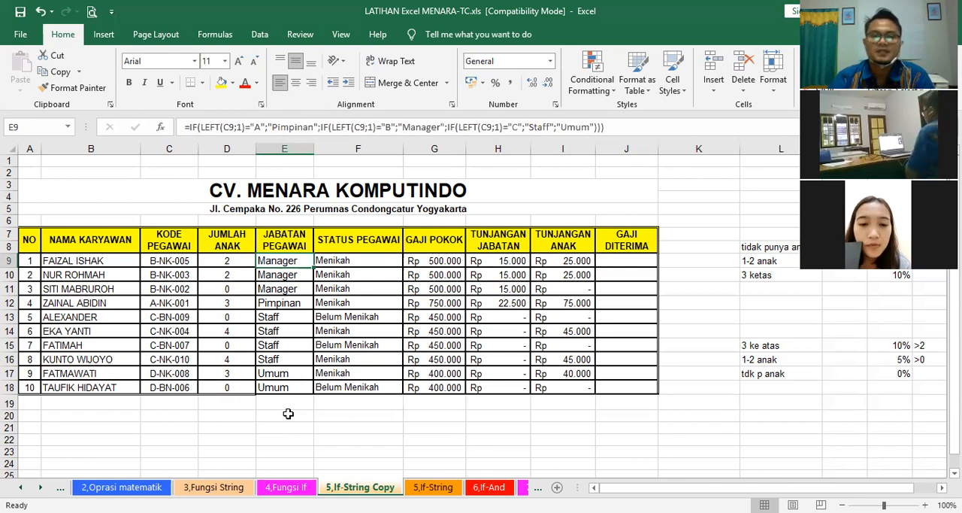
left_click(366, 261)
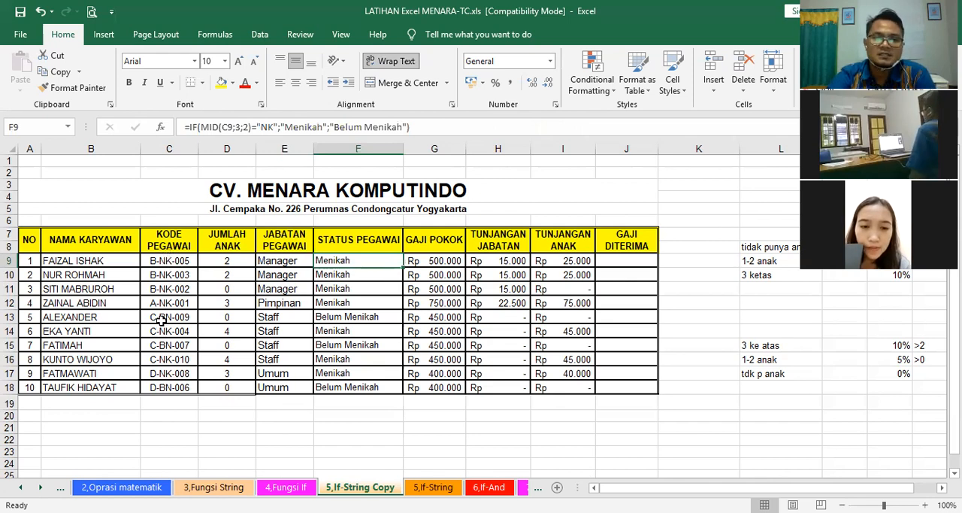
left_click(169, 240)
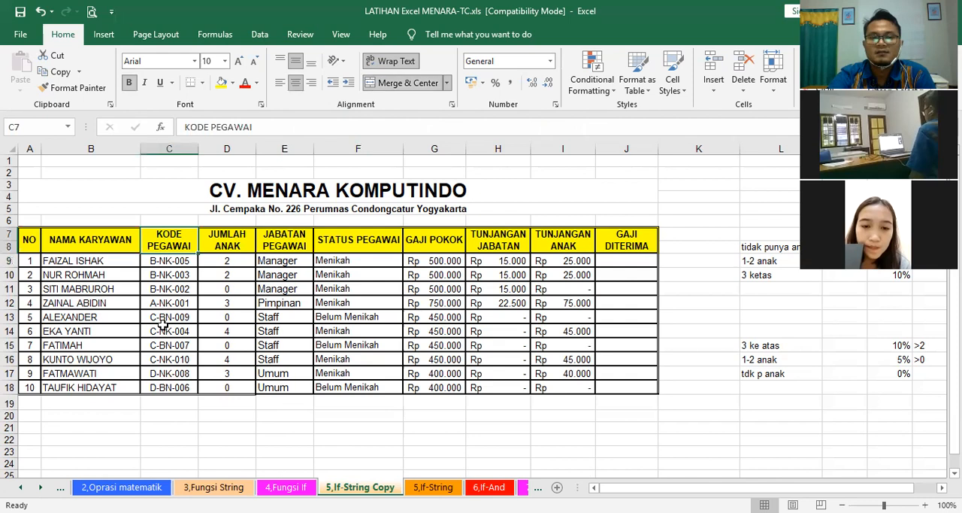
left_click(164, 262)
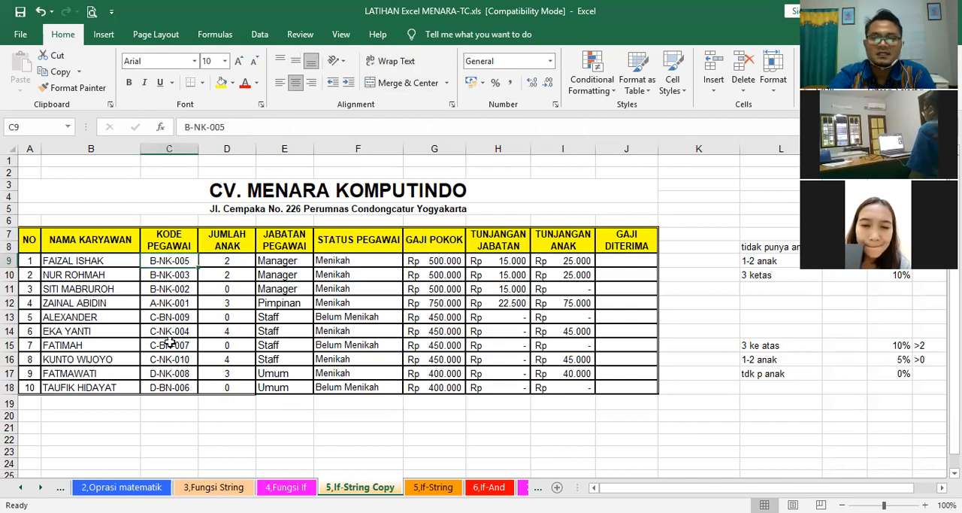
Step: Inspect the nested IF formula for GAJI POKOK in G9 and compare it with the JABATAN PEGAWAI column
left_click(442, 263)
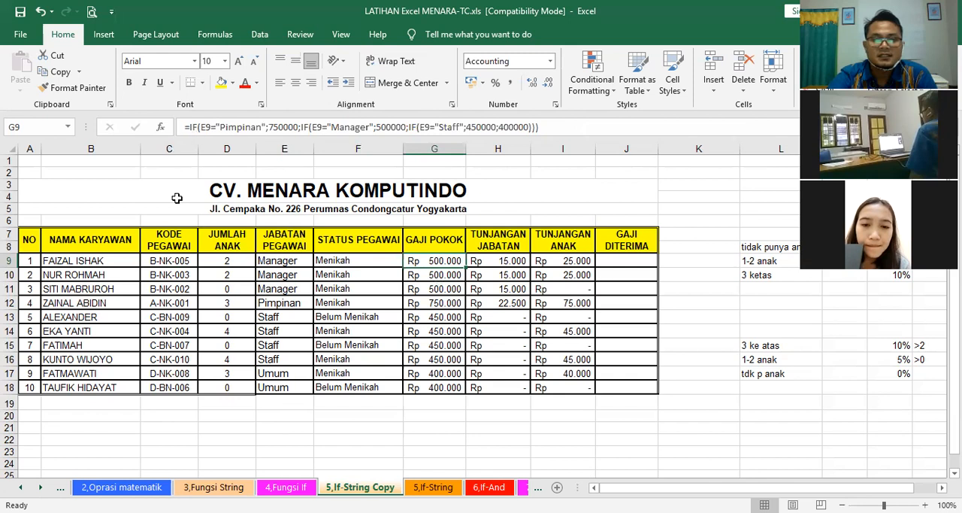
left_click_drag(285, 240, 292, 383)
left_click(436, 262)
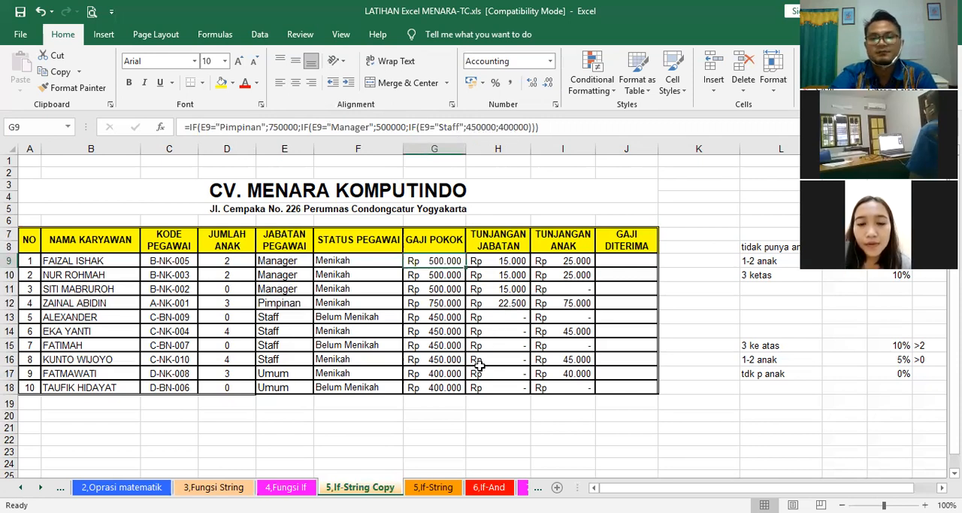
left_click(490, 428)
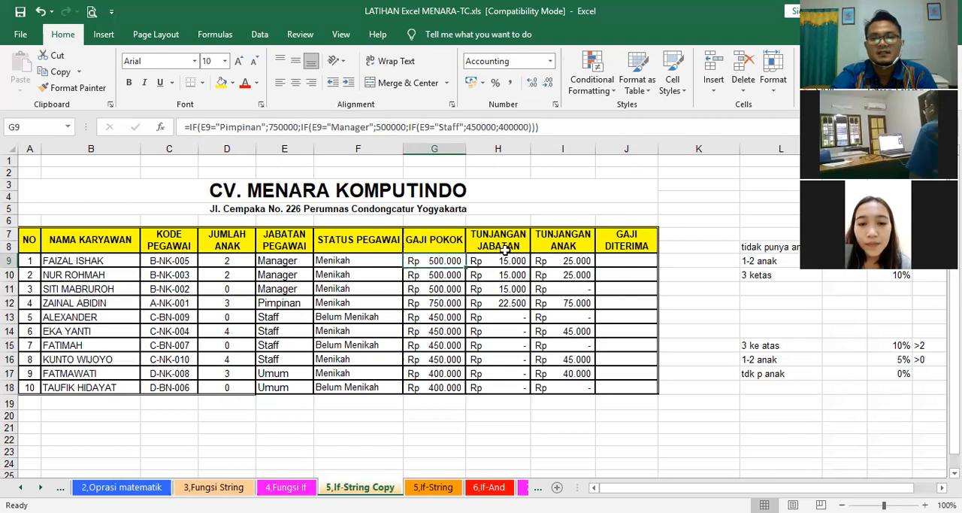
Step: Inspect the TUNJANGAN JABATAN formula in H9 and the TUNJANGAN ANAK formula in I9
left_click(498, 260)
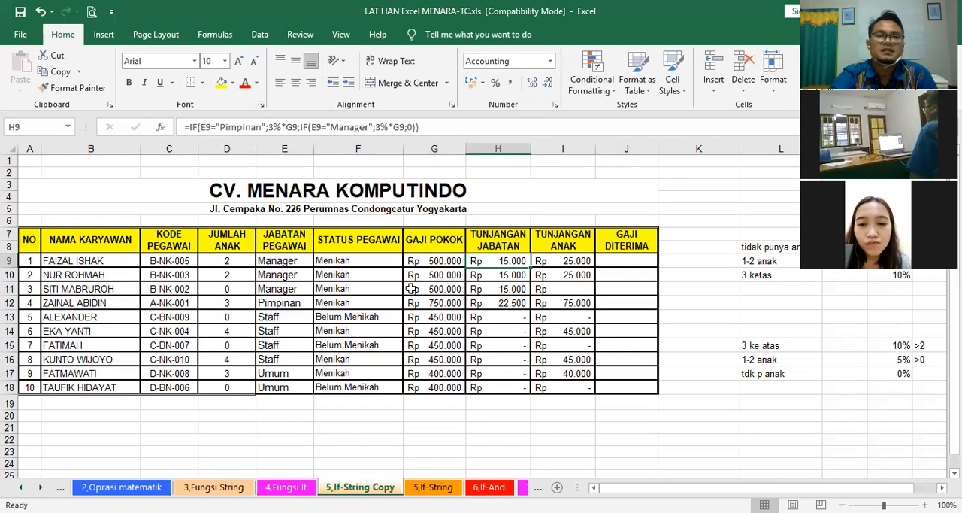
left_click(696, 277)
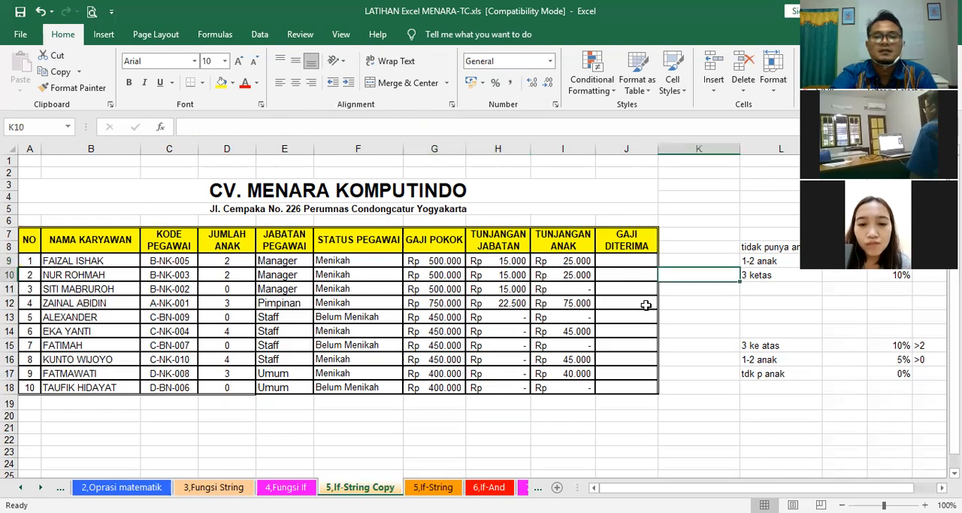
left_click(563, 261)
left_click(674, 307)
left_click(295, 429)
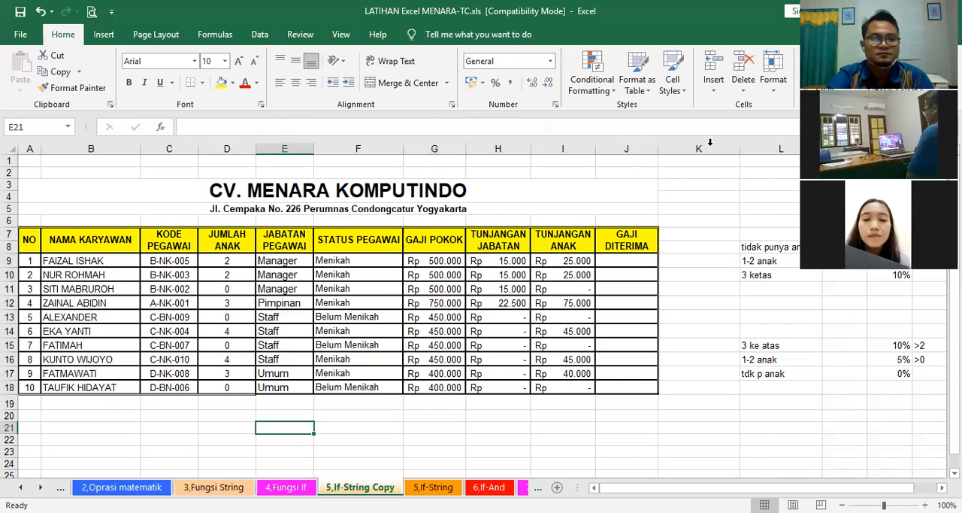
Step: Review the formulas in H18 and E9, highlight the JABATAN PEGAWAI and STATUS PEGAWAI results in E9:F18, and clear the selection
left_click(498, 387)
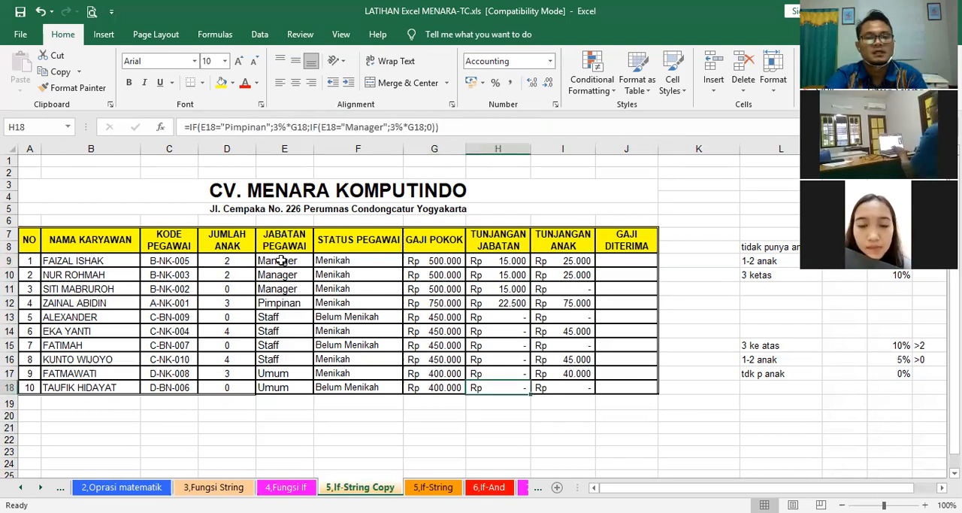
left_click(280, 260)
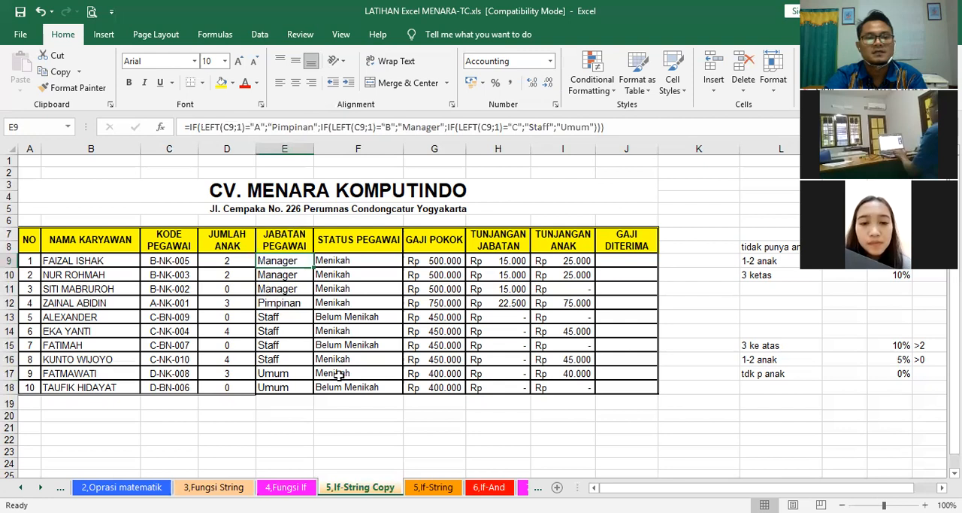
left_click_drag(281, 261, 339, 382)
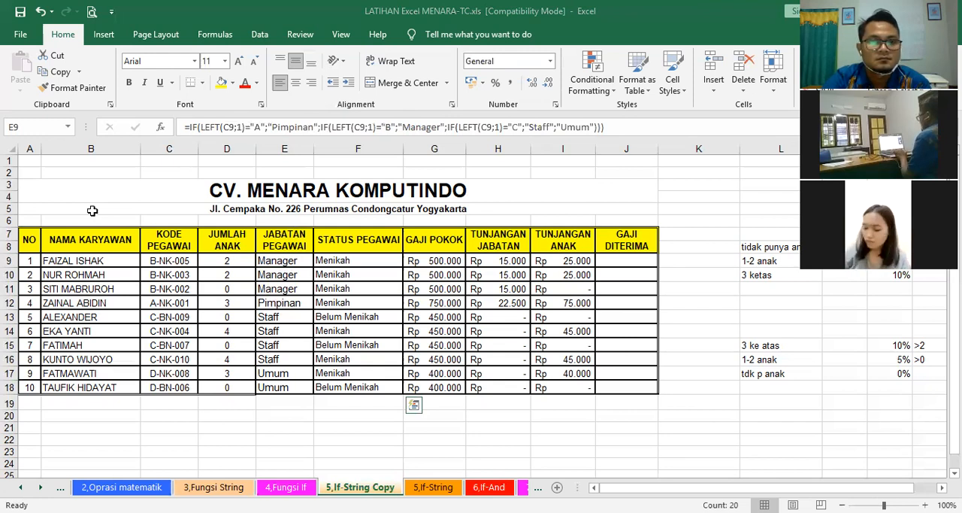
left_click(182, 187)
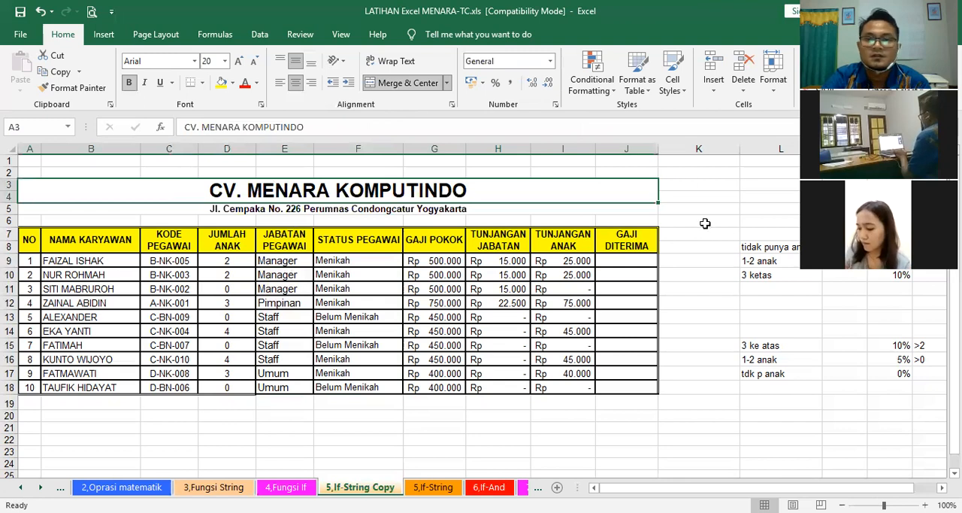
left_click(705, 223)
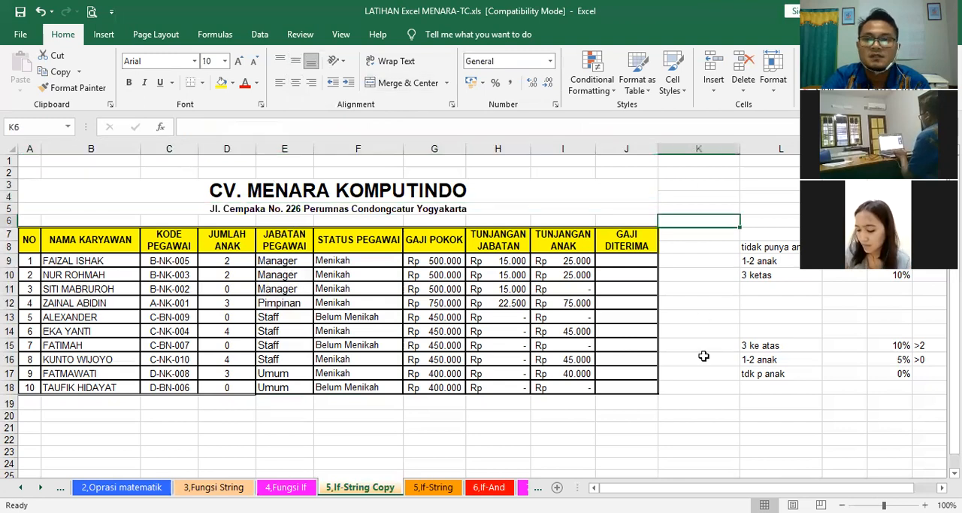
left_click(703, 355)
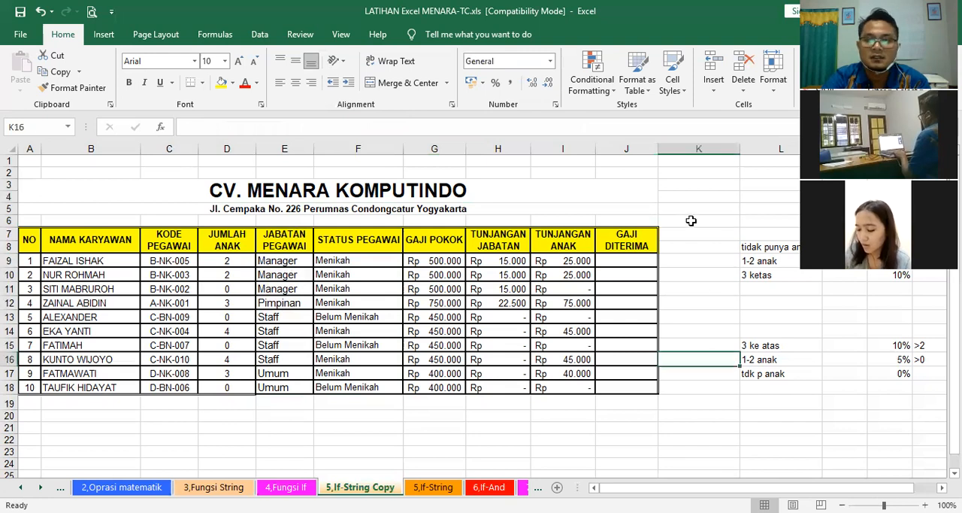
left_click(690, 220)
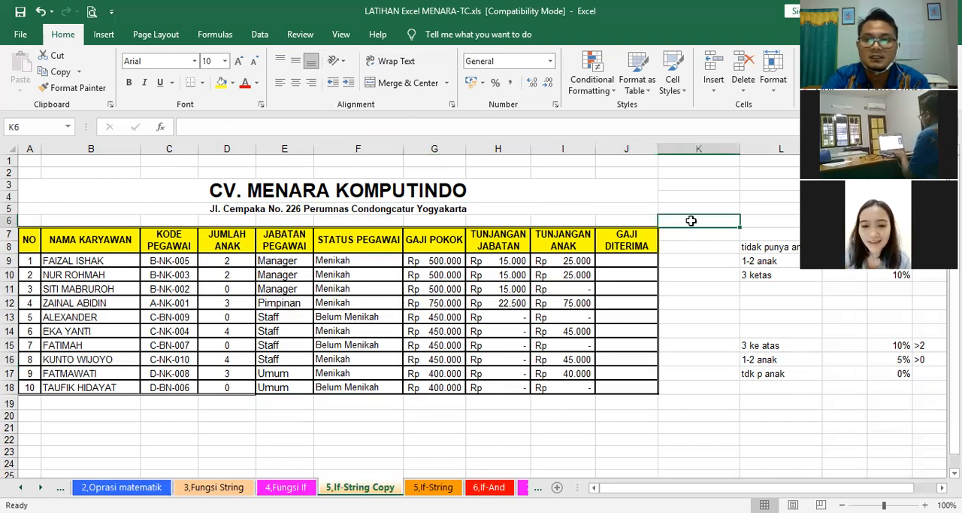
left_click(695, 272)
left_click(699, 236)
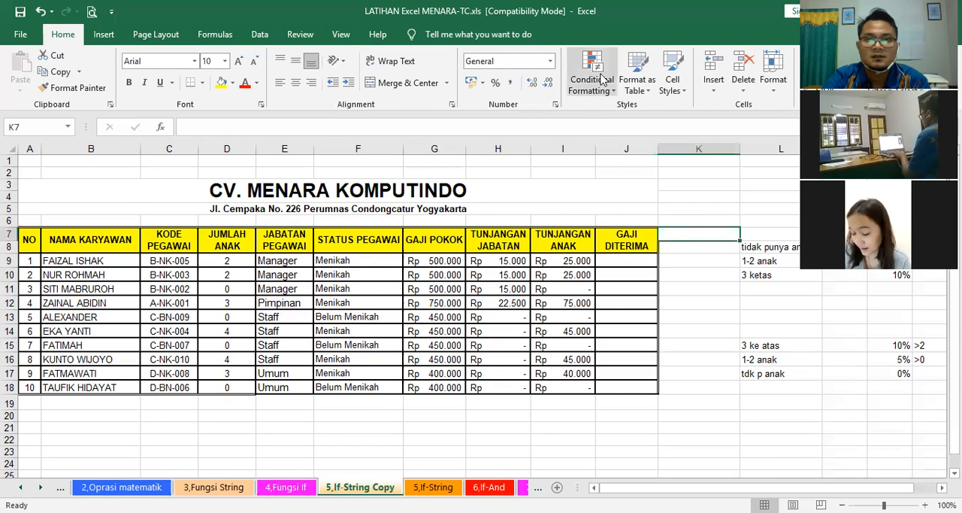